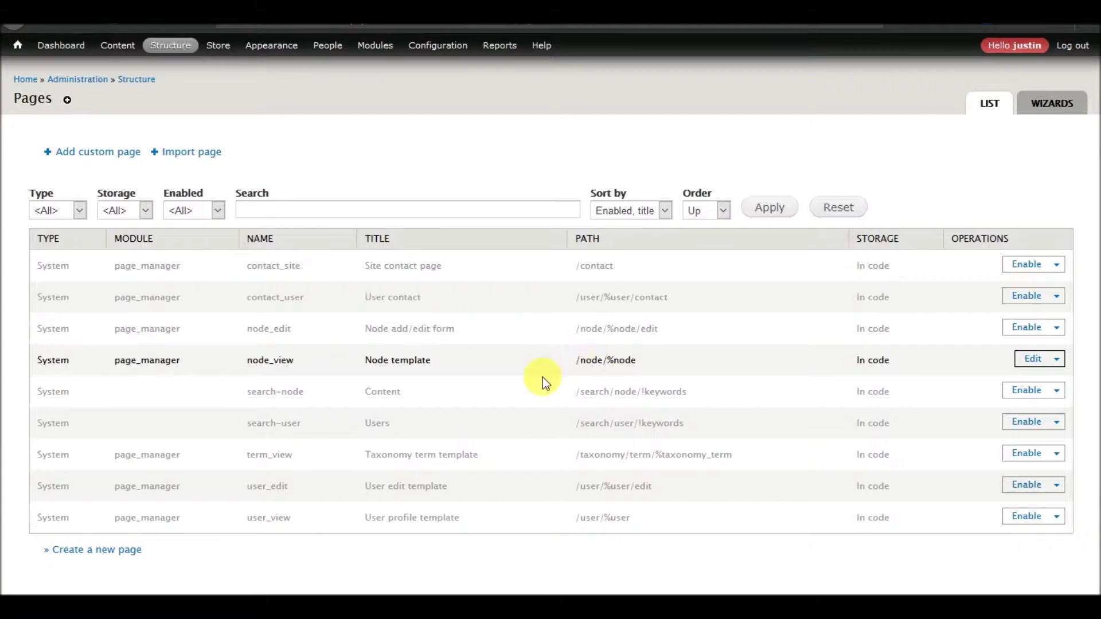
Step: Open the Node template page for editing, and bring up the site's content list
{"action": "left_click", "coordinate": [1040, 361]}
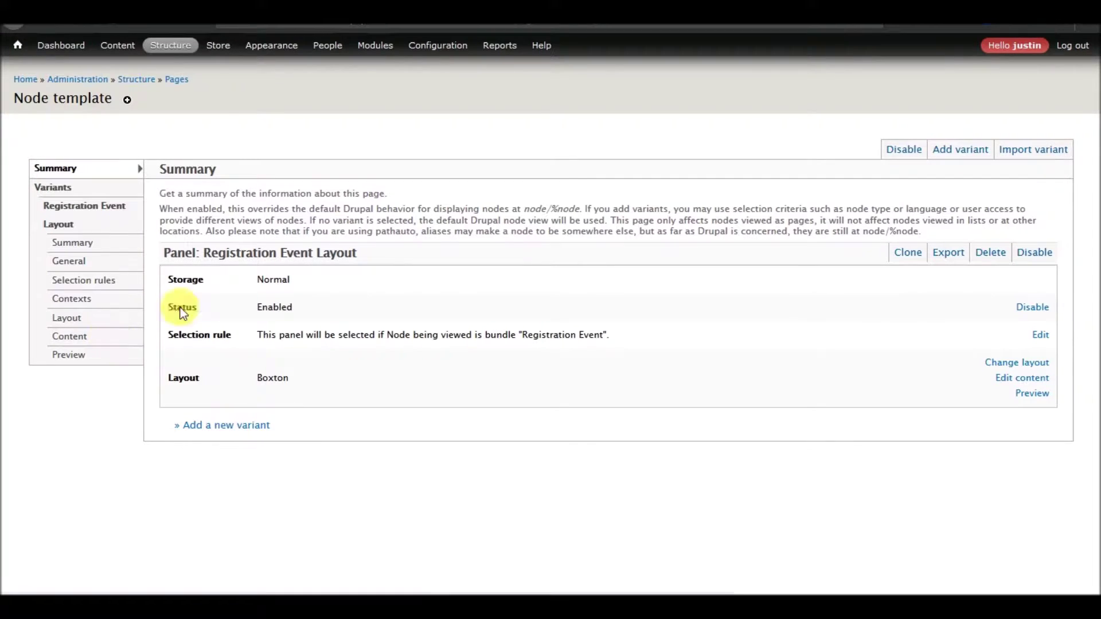
{"action": "mouse_move", "coordinate": [327, 46]}
{"action": "left_click", "coordinate": [117, 45]}
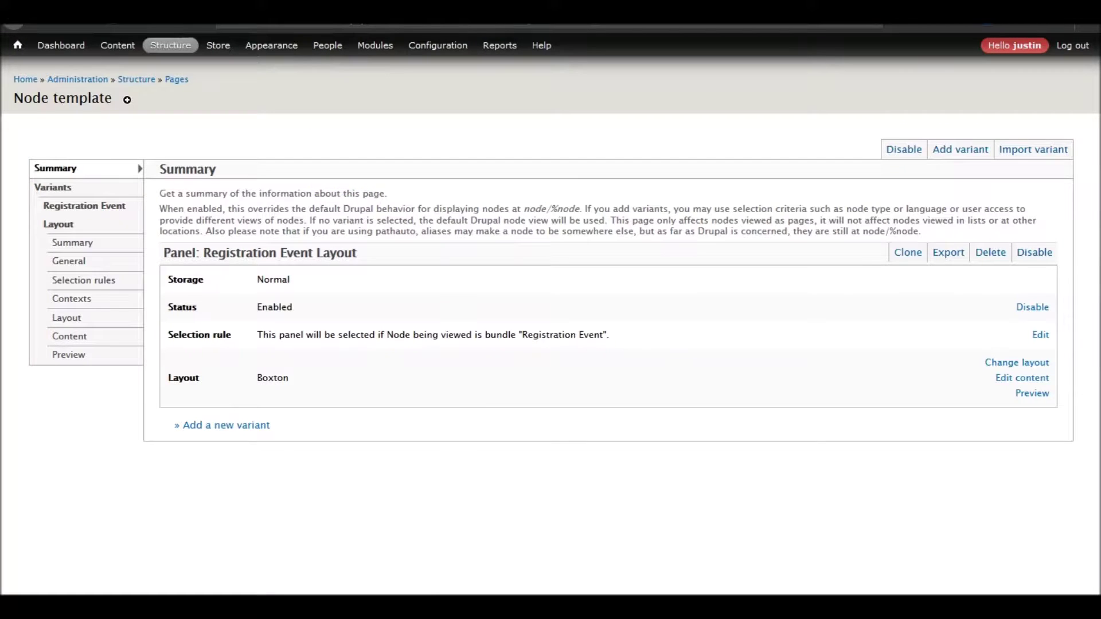
{"action": "left_click", "coordinate": [108, 434]}
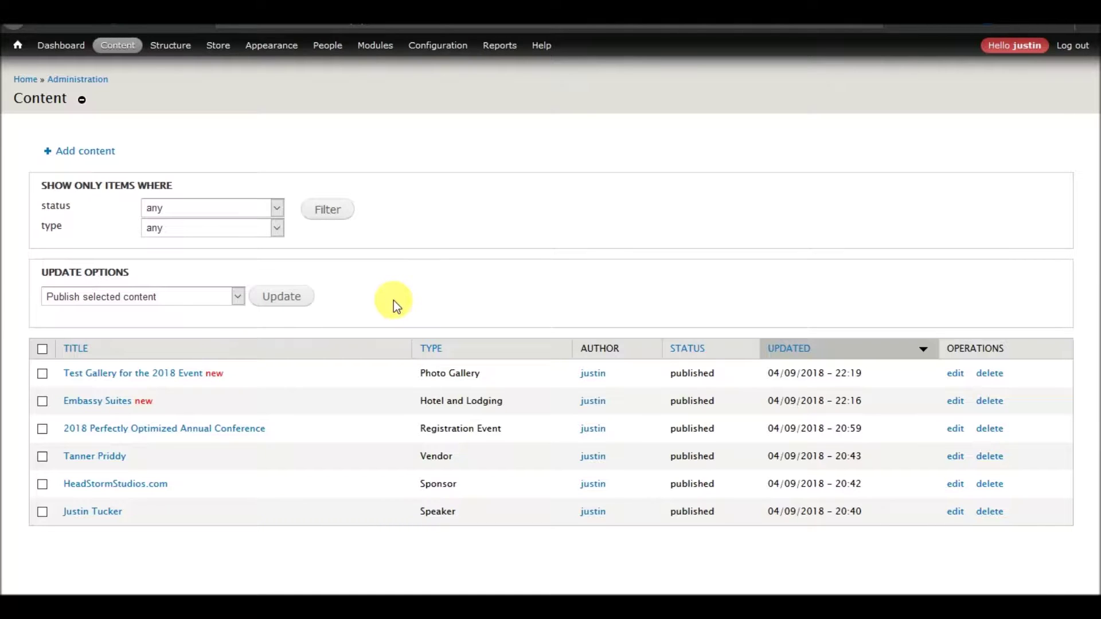
Step: View the 2018 Perfectly Optimized Annual Conference node in a separate browser tab
{"action": "mouse_move", "coordinate": [172, 45]}
{"action": "mouse_move", "coordinate": [182, 253]}
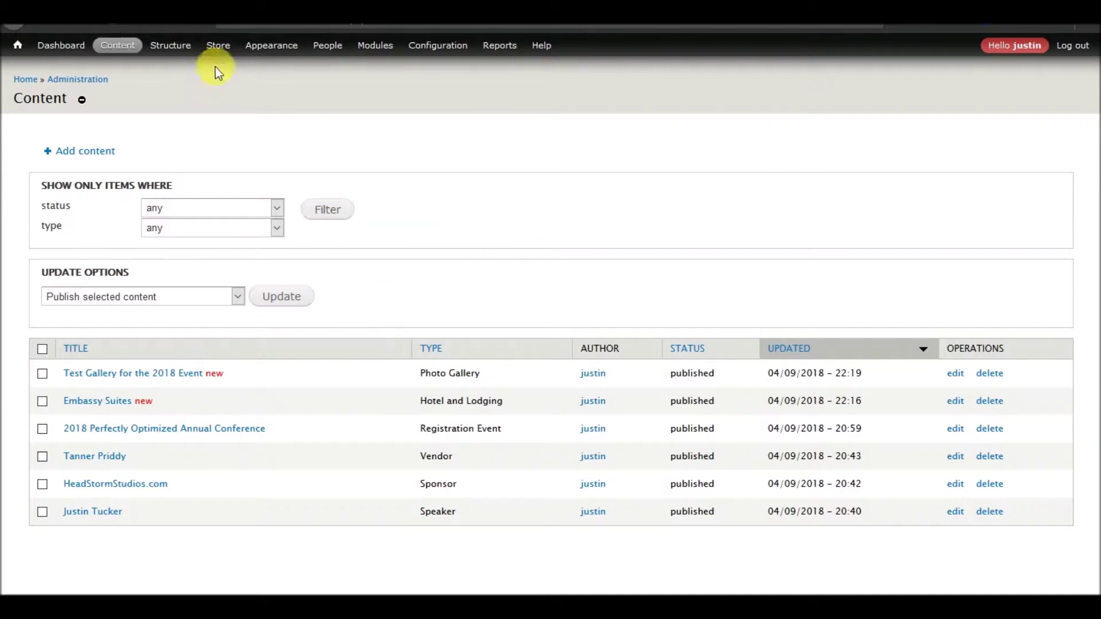
{"action": "mouse_move", "coordinate": [175, 99]}
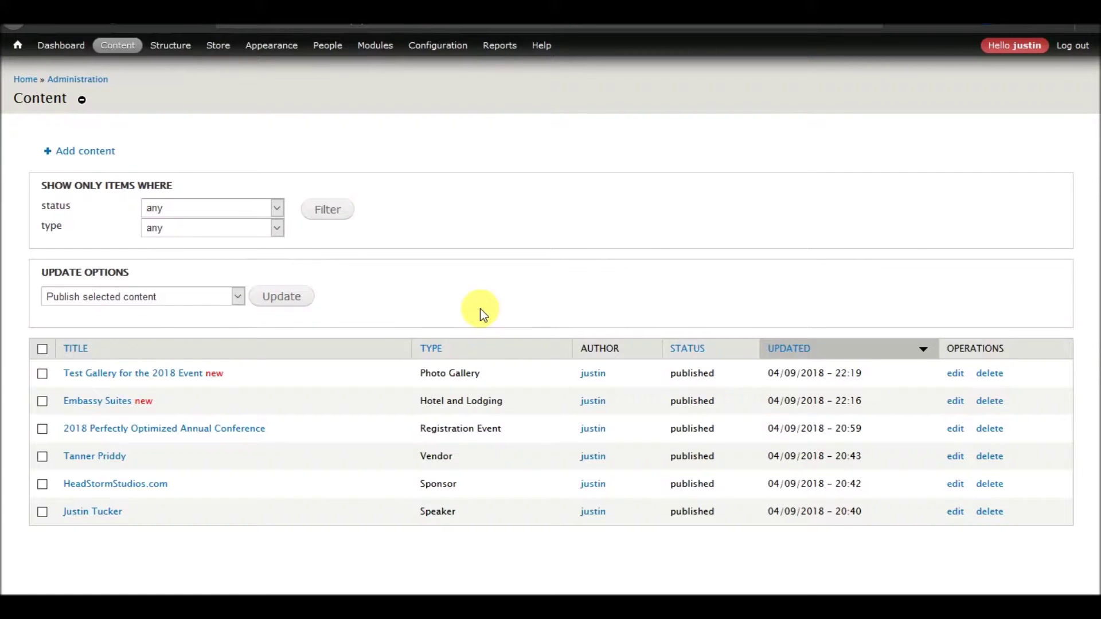
{"action": "right_click", "coordinate": [118, 426]}
{"action": "left_click", "coordinate": [152, 435]}
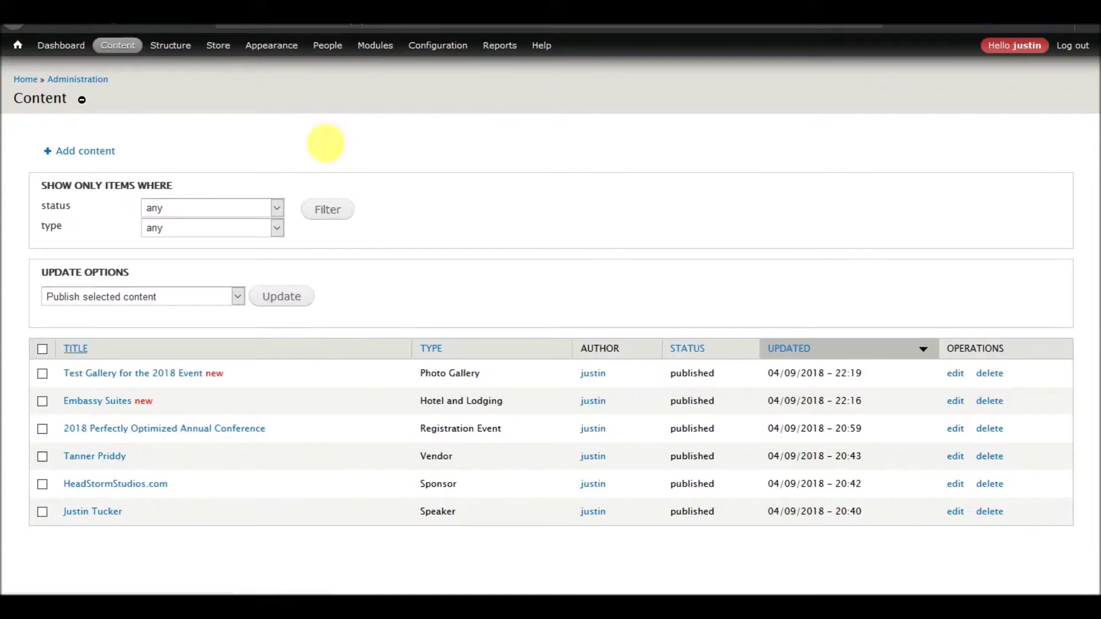
{"action": "left_click", "coordinate": [332, 11]}
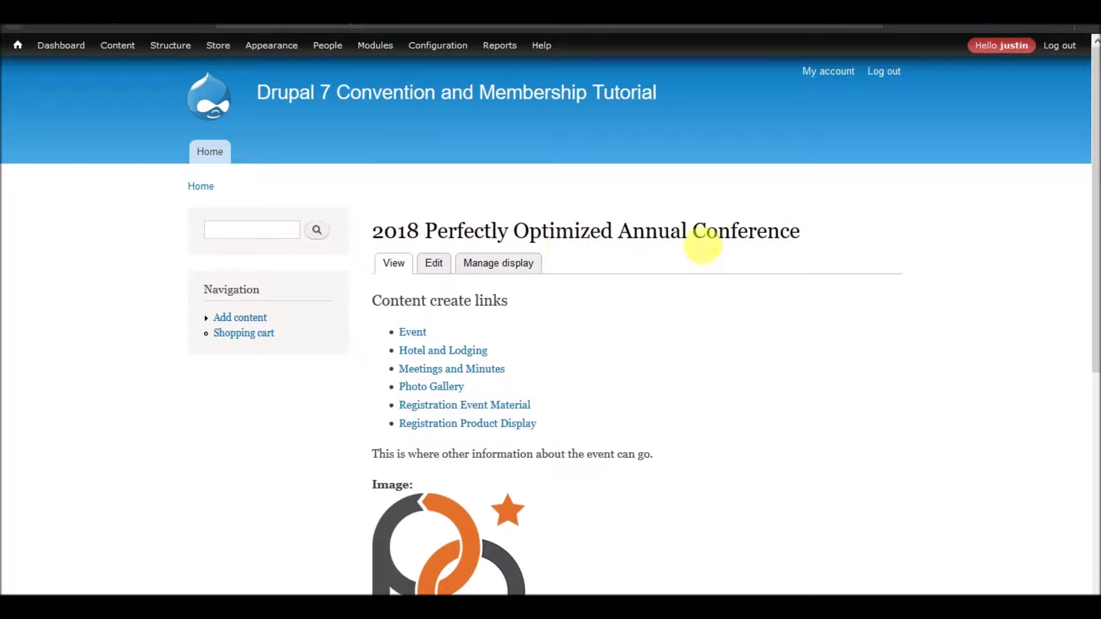
Step: Compare the content types in the content list with what the 2018 Perfectly Optimized Annual Conference page displays
{"action": "left_click", "coordinate": [118, 45]}
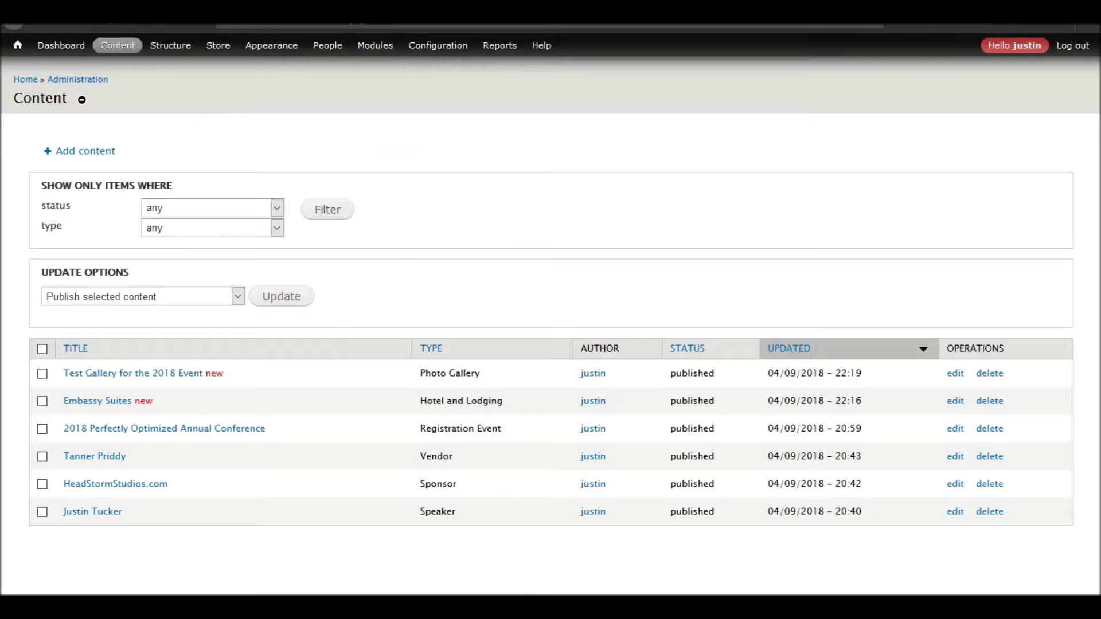
{"action": "mouse_move", "coordinate": [327, 45]}
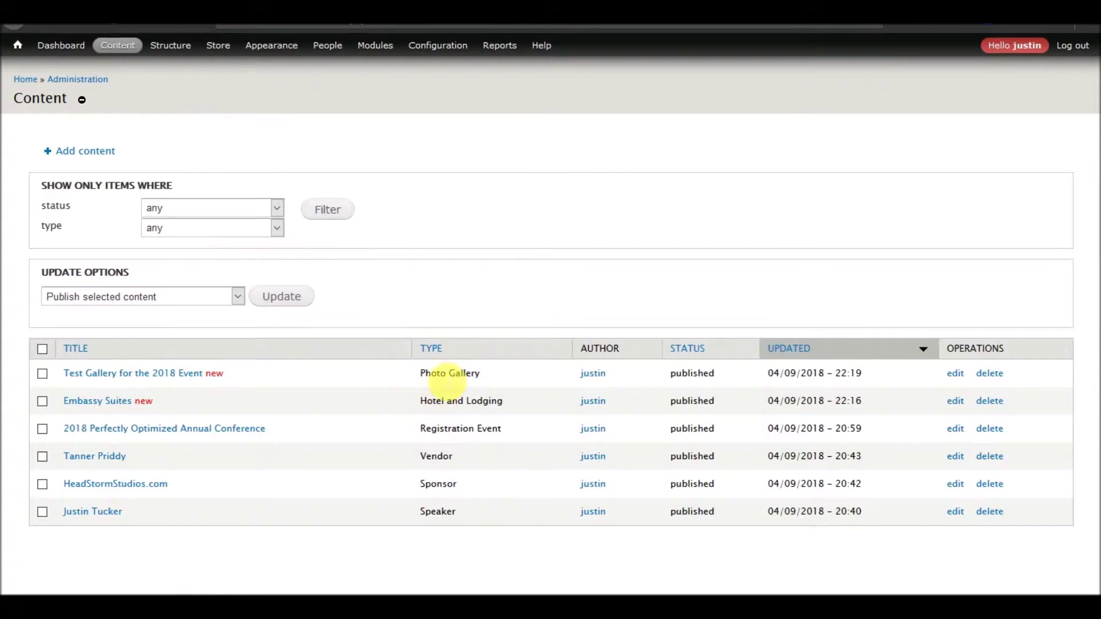
{"action": "left_click_drag", "start_coordinate": [508, 401], "coordinate": [421, 400]}
{"action": "left_click", "coordinate": [417, 403]}
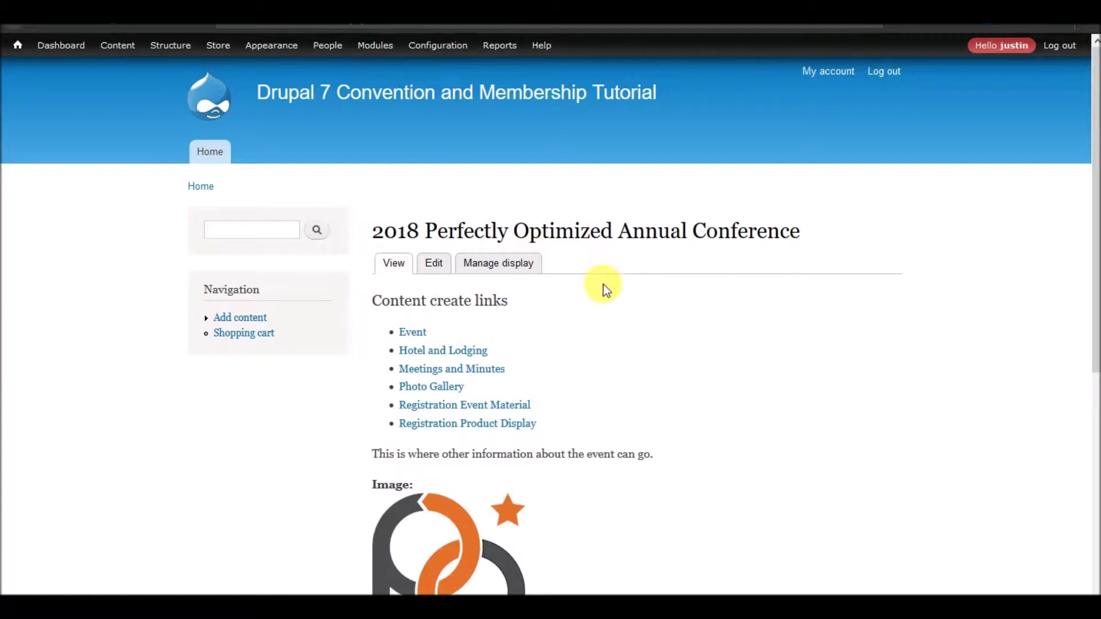
{"action": "scroll", "coordinate": [524, 328], "scroll_direction": "down", "scroll_amount": 6}
{"action": "scroll", "coordinate": [527, 331], "scroll_direction": "up", "scroll_amount": 8}
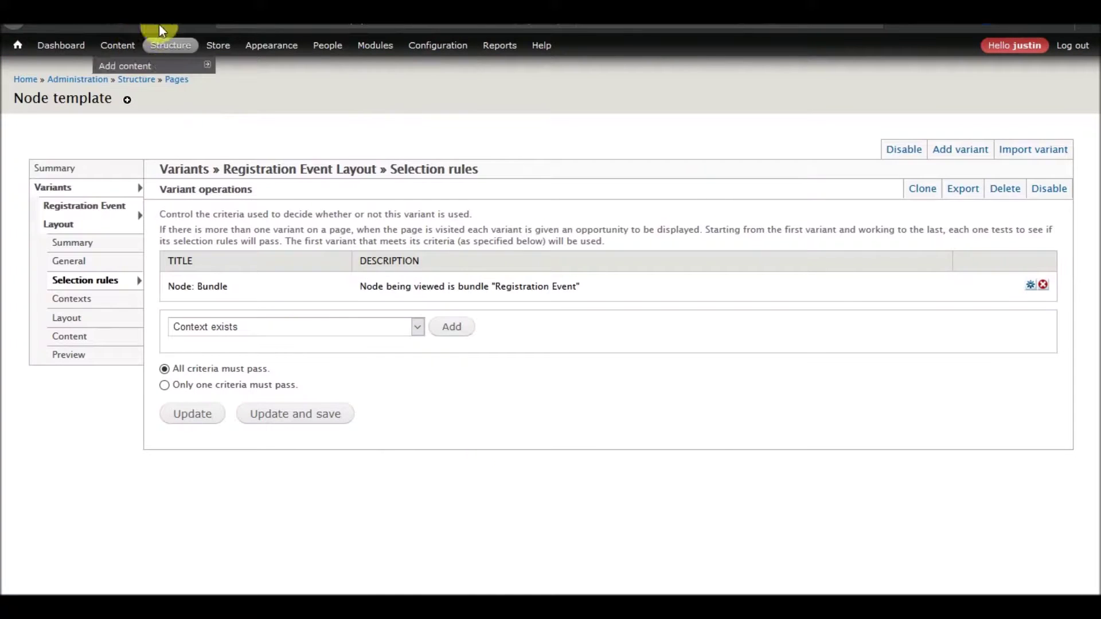
Step: Look through the site's Views list and check the basic Views settings
{"action": "mouse_move", "coordinate": [170, 46]}
{"action": "mouse_move", "coordinate": [165, 258]}
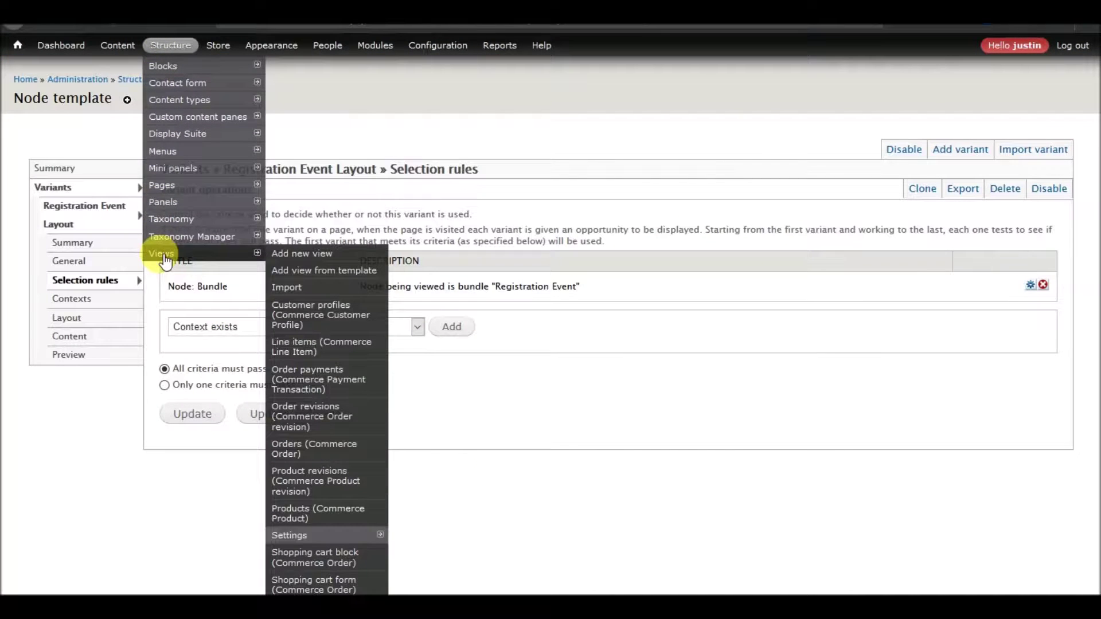
{"action": "left_click", "coordinate": [208, 263]}
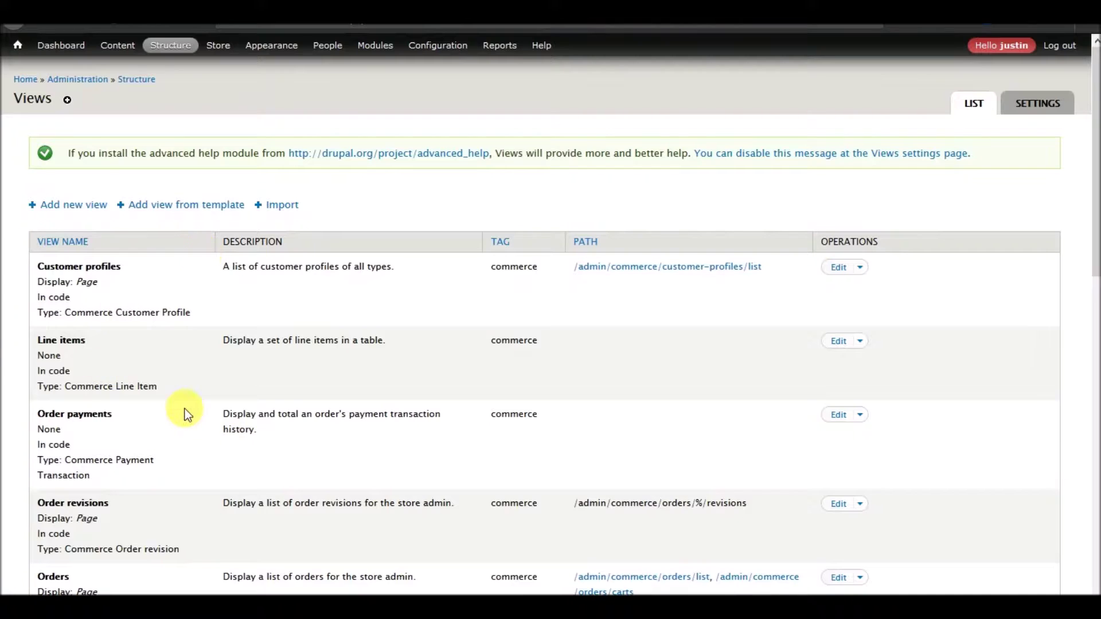
{"action": "scroll", "coordinate": [186, 411], "scroll_direction": "down", "scroll_amount": 10}
{"action": "scroll", "coordinate": [186, 411], "scroll_direction": "down", "scroll_amount": 3}
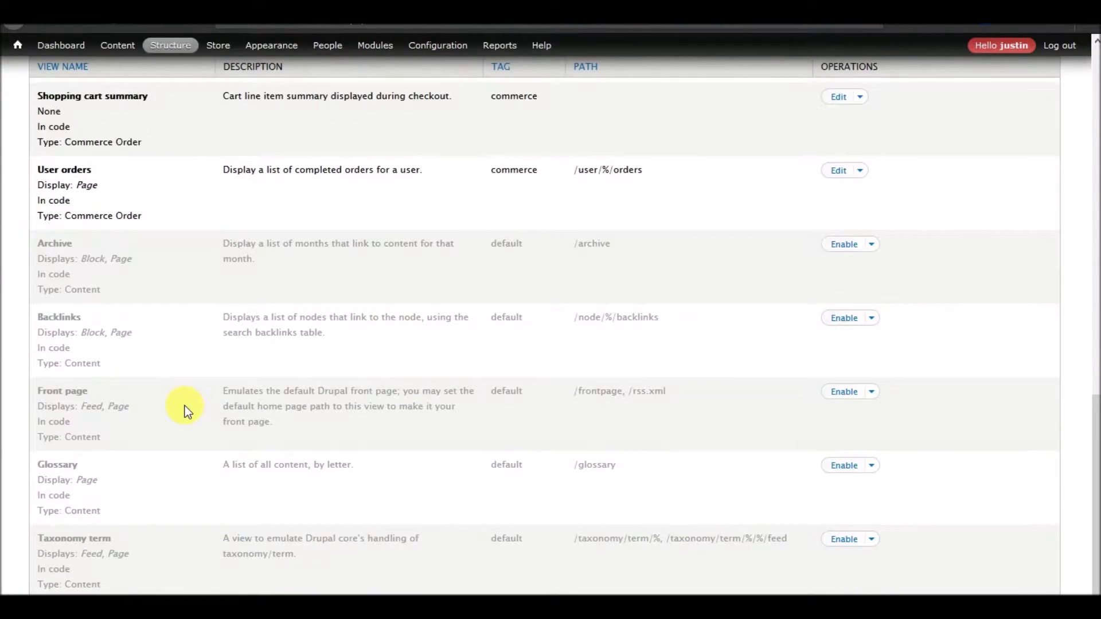
{"action": "scroll", "coordinate": [187, 411], "scroll_direction": "up", "scroll_amount": 15}
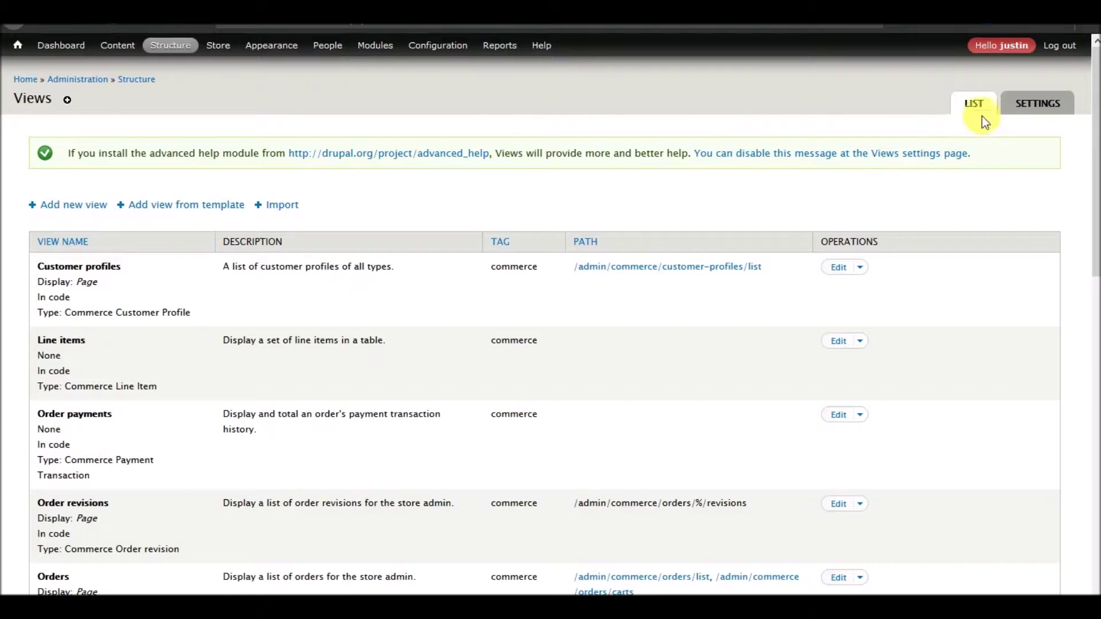
{"action": "left_click", "coordinate": [1040, 104]}
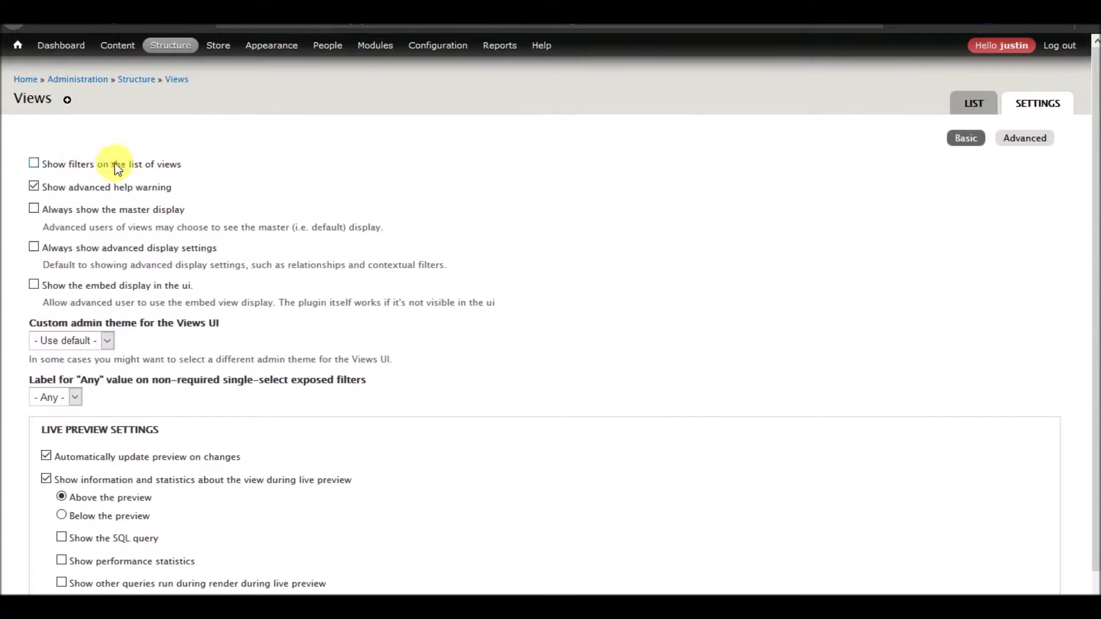
{"action": "left_click", "coordinate": [975, 104]}
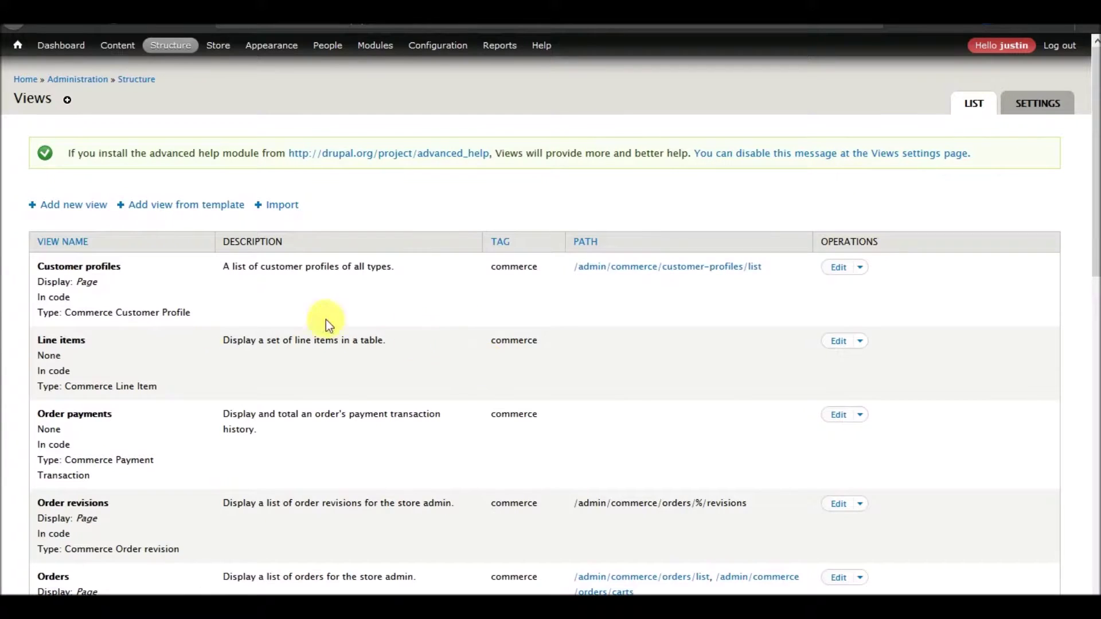
Step: Examine the existing views' types, descriptions and paths, including the paths of the Backlinks and Taxonomy term views
{"action": "scroll", "coordinate": [139, 335], "scroll_direction": "down", "scroll_amount": 10}
{"action": "scroll", "coordinate": [143, 338], "scroll_direction": "up", "scroll_amount": 7}
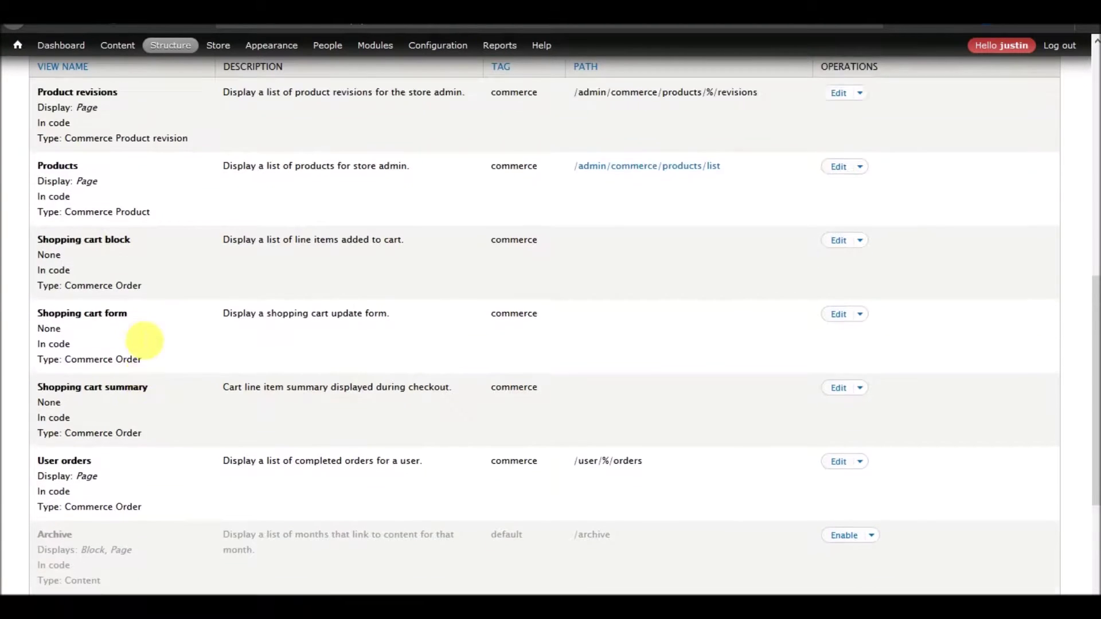
{"action": "scroll", "coordinate": [137, 321], "scroll_direction": "up", "scroll_amount": 3}
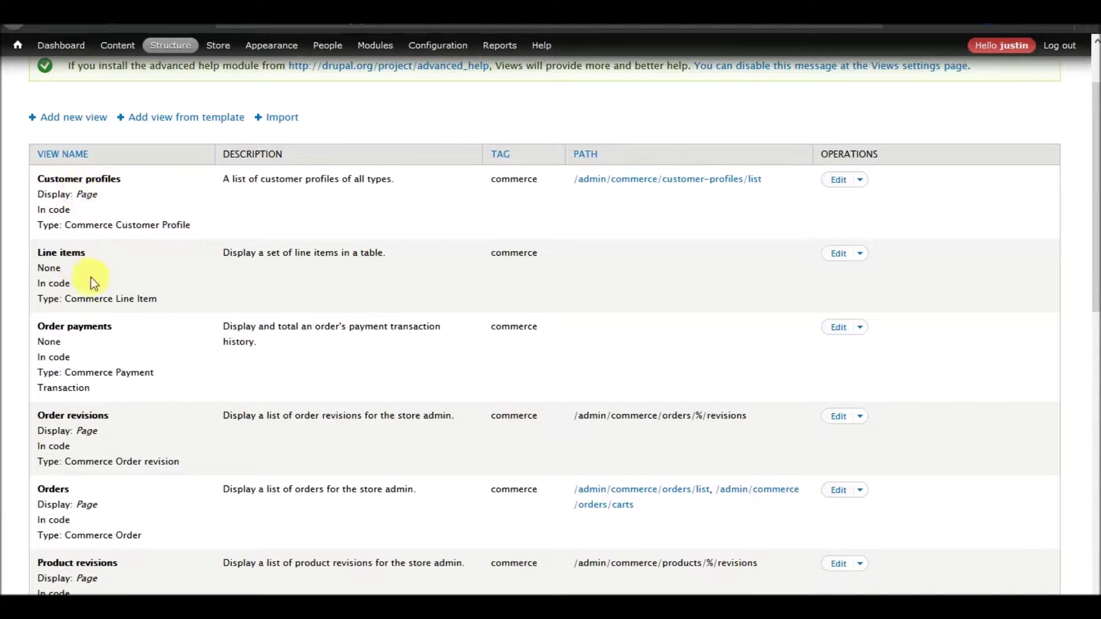
{"action": "scroll", "coordinate": [81, 275], "scroll_direction": "down", "scroll_amount": 3}
{"action": "scroll", "coordinate": [86, 304], "scroll_direction": "down", "scroll_amount": 9}
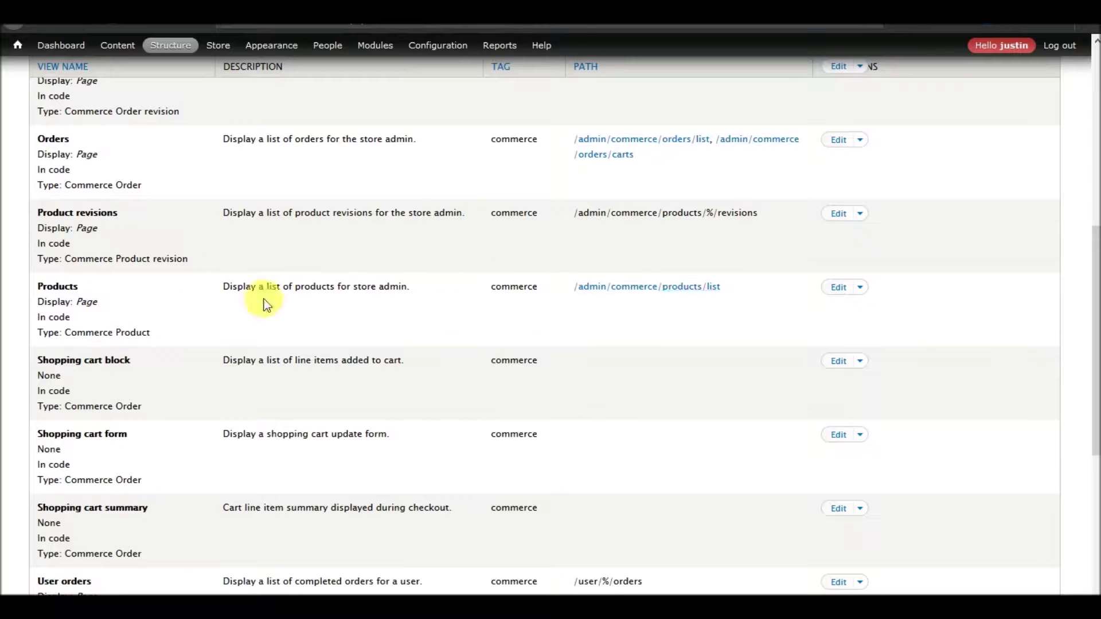
{"action": "scroll", "coordinate": [154, 319], "scroll_direction": "down", "scroll_amount": 3}
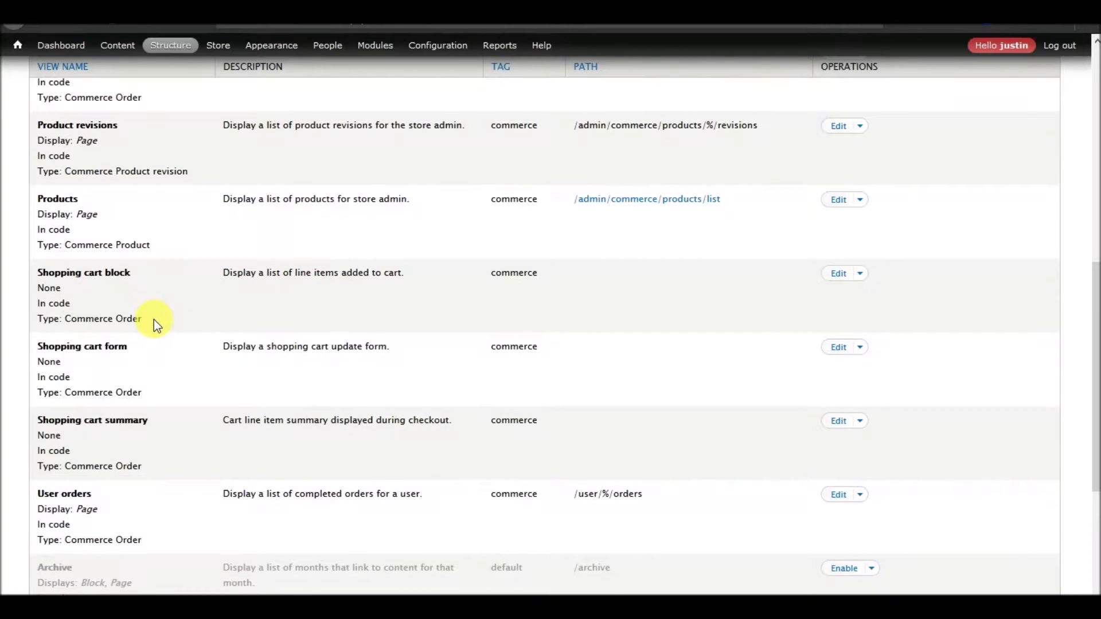
{"action": "scroll", "coordinate": [156, 457], "scroll_direction": "up", "scroll_amount": 3}
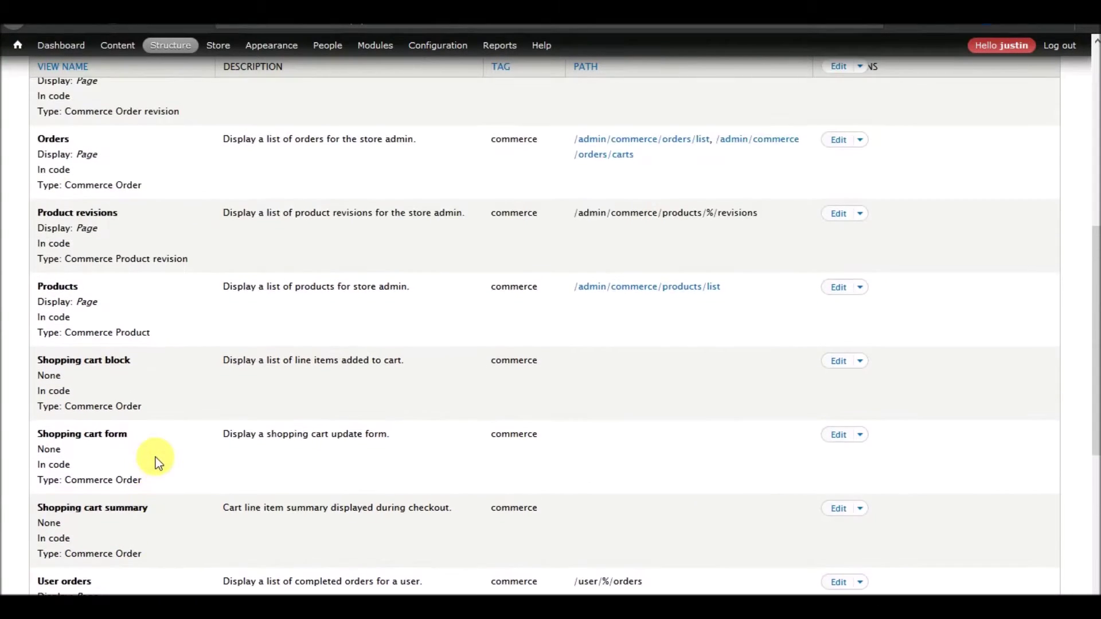
{"action": "scroll", "coordinate": [156, 456], "scroll_direction": "down", "scroll_amount": 6}
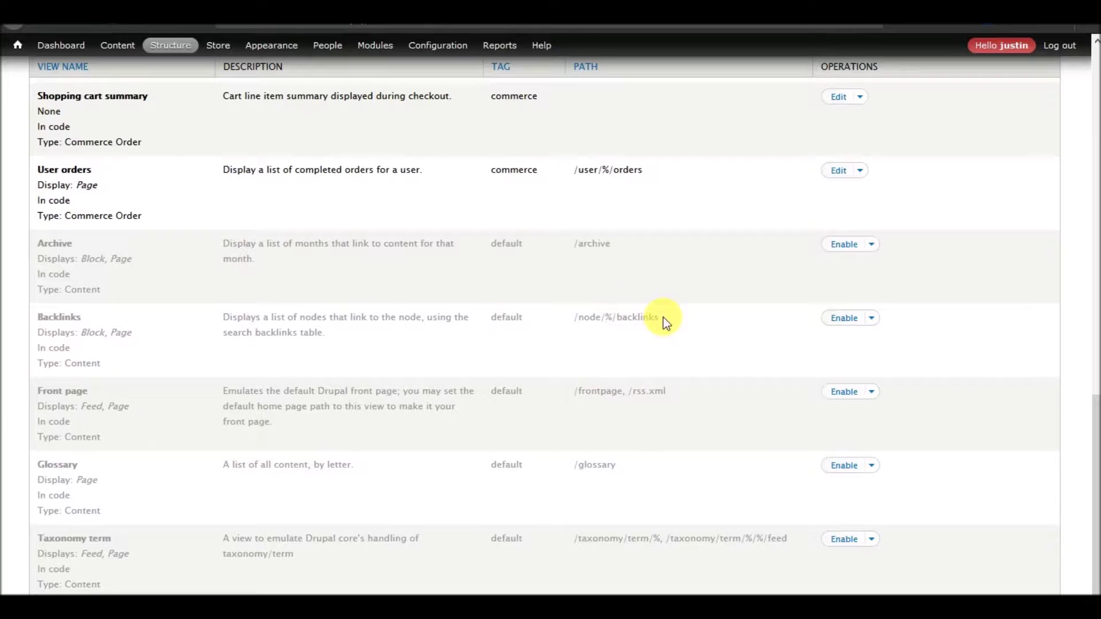
{"action": "left_click_drag", "start_coordinate": [662, 318], "coordinate": [560, 318]}
{"action": "left_click", "coordinate": [614, 462]}
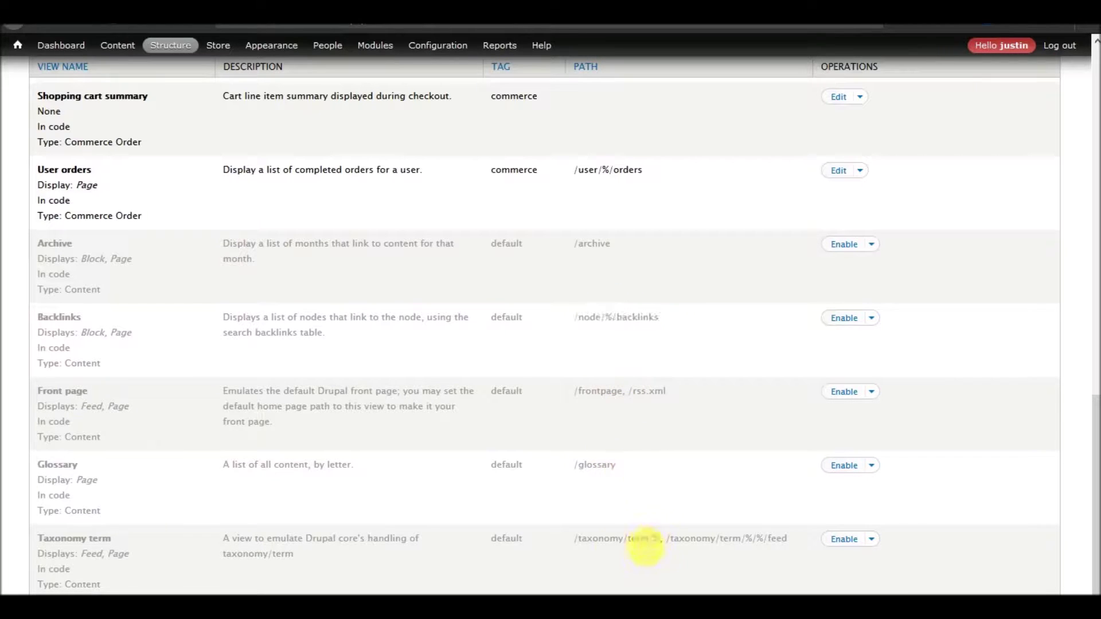
{"action": "left_click_drag", "start_coordinate": [569, 547], "coordinate": [782, 539]}
{"action": "scroll", "coordinate": [212, 497], "scroll_direction": "up", "scroll_amount": 15}
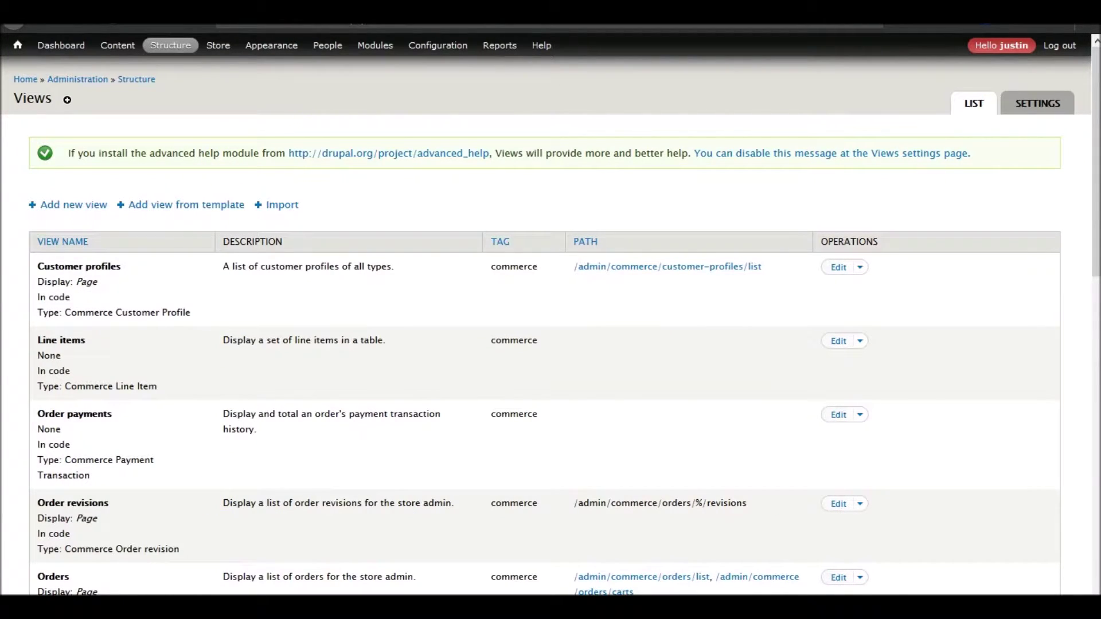
Step: Revisit the 2018 Perfectly Optimized Annual Conference page and the content list
{"action": "left_click", "coordinate": [338, 10]}
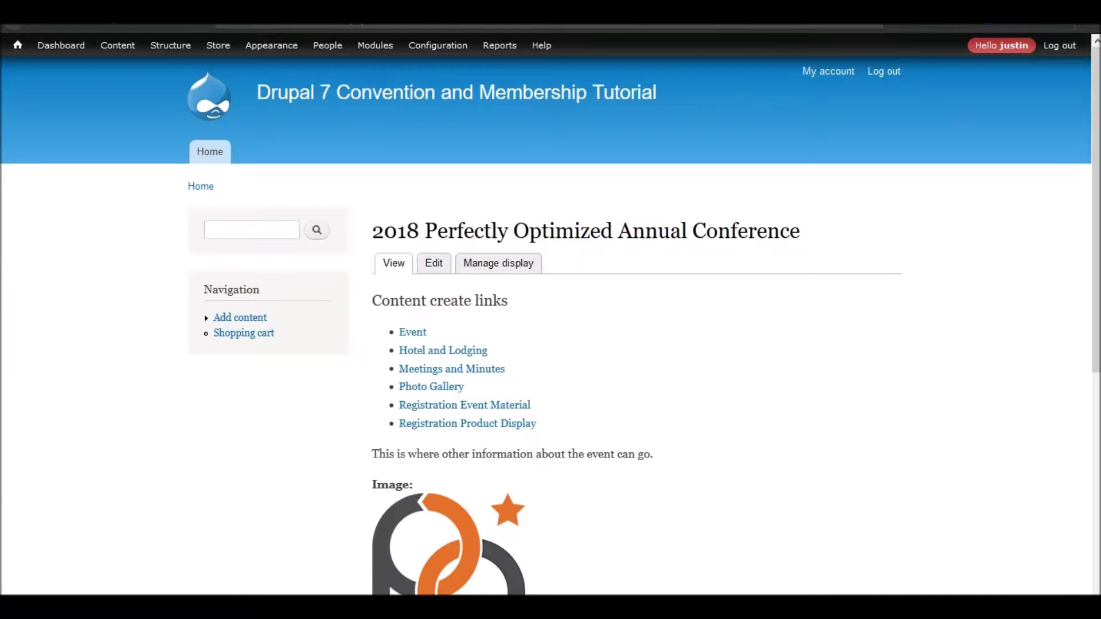
{"action": "left_click", "coordinate": [284, 9]}
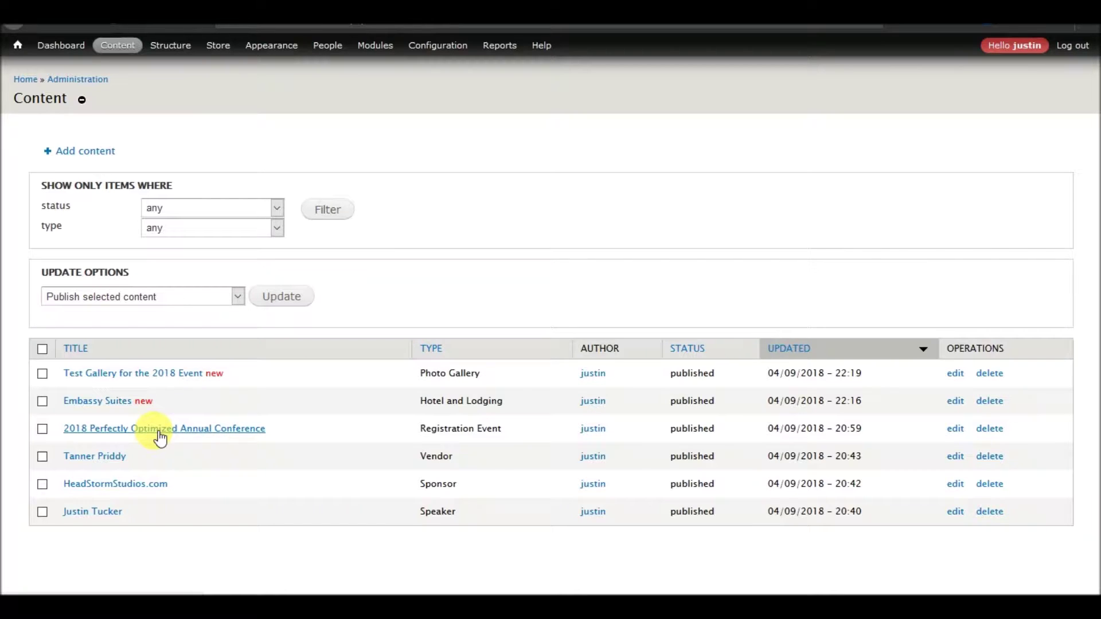
Step: Start a new view from the Views list and name it Content Per Registration Event
{"action": "mouse_move", "coordinate": [171, 45]}
{"action": "left_click", "coordinate": [172, 250]}
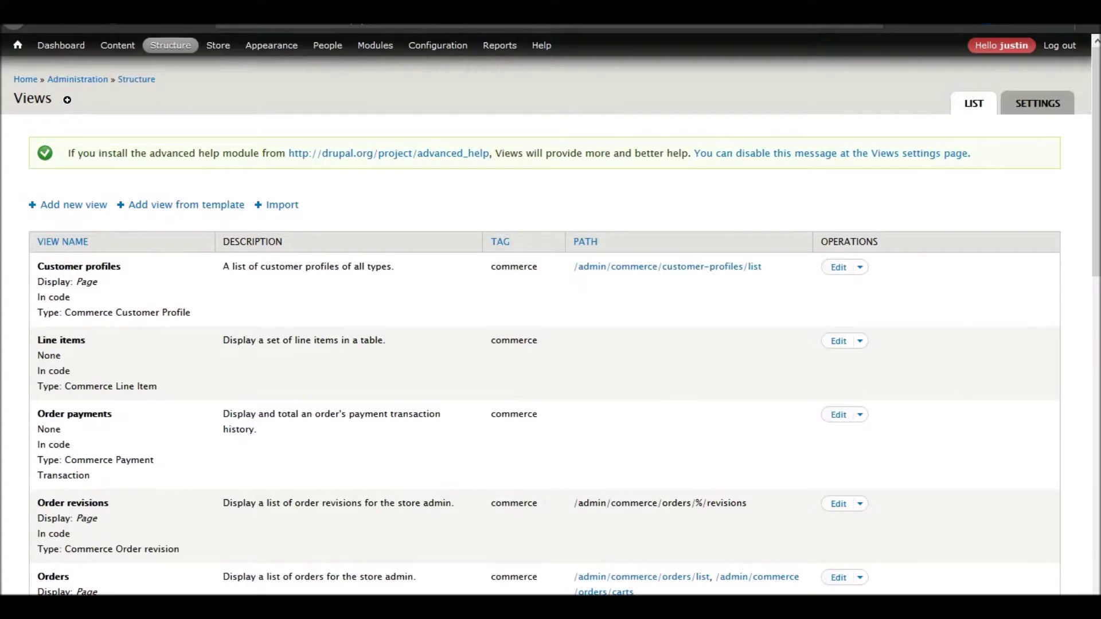
{"action": "left_click", "coordinate": [80, 205]}
{"action": "left_click", "coordinate": [166, 161]}
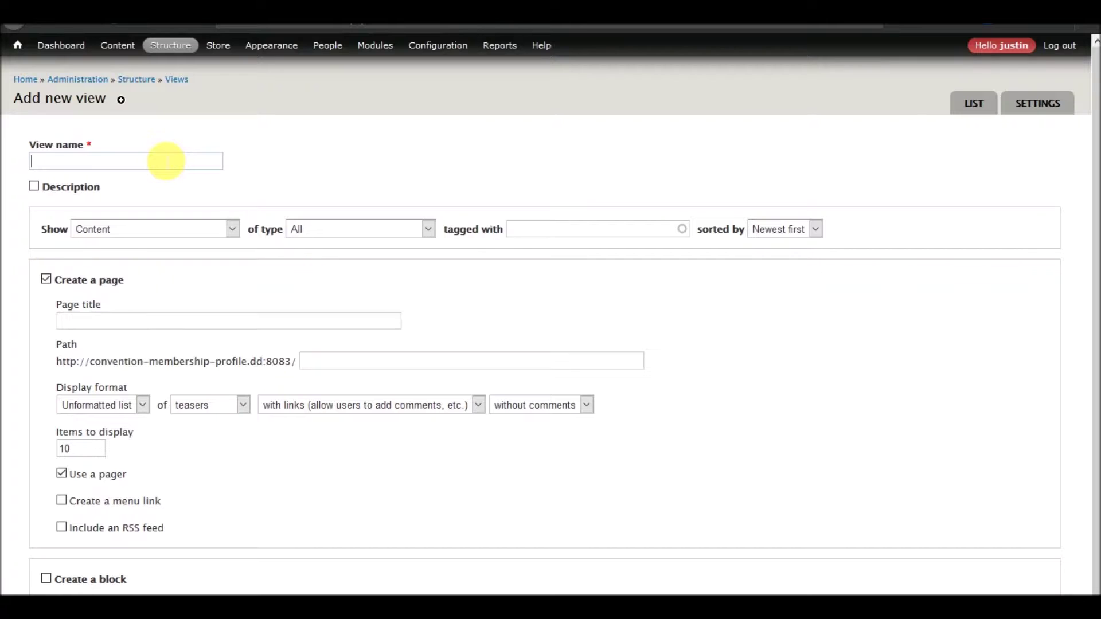
{"action": "type", "text": "Cont"}
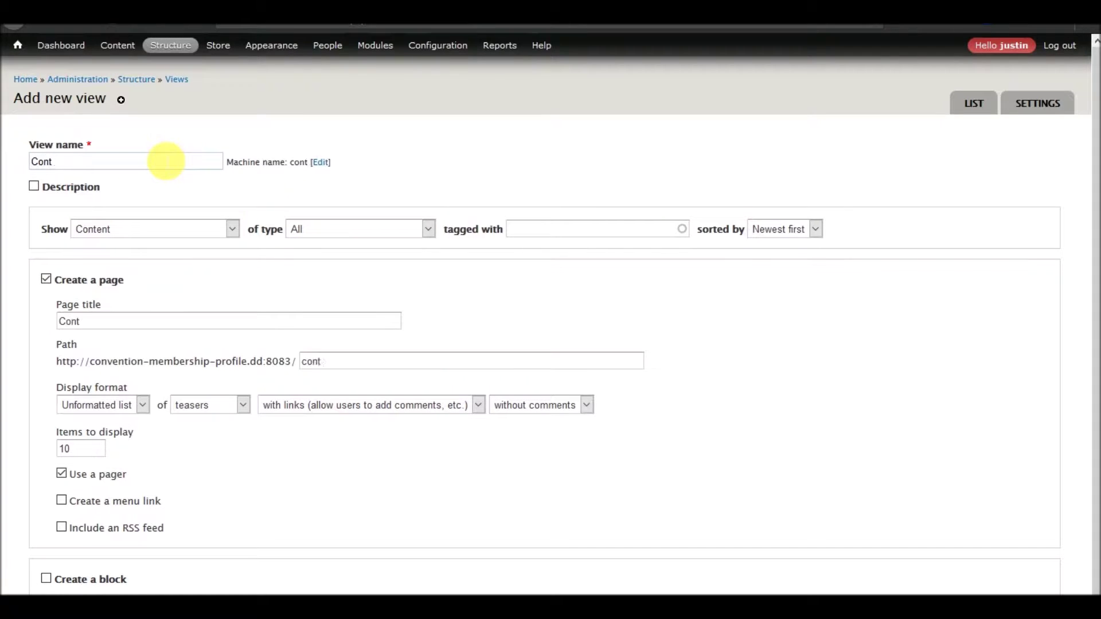
{"action": "type", "text": "ent Per"}
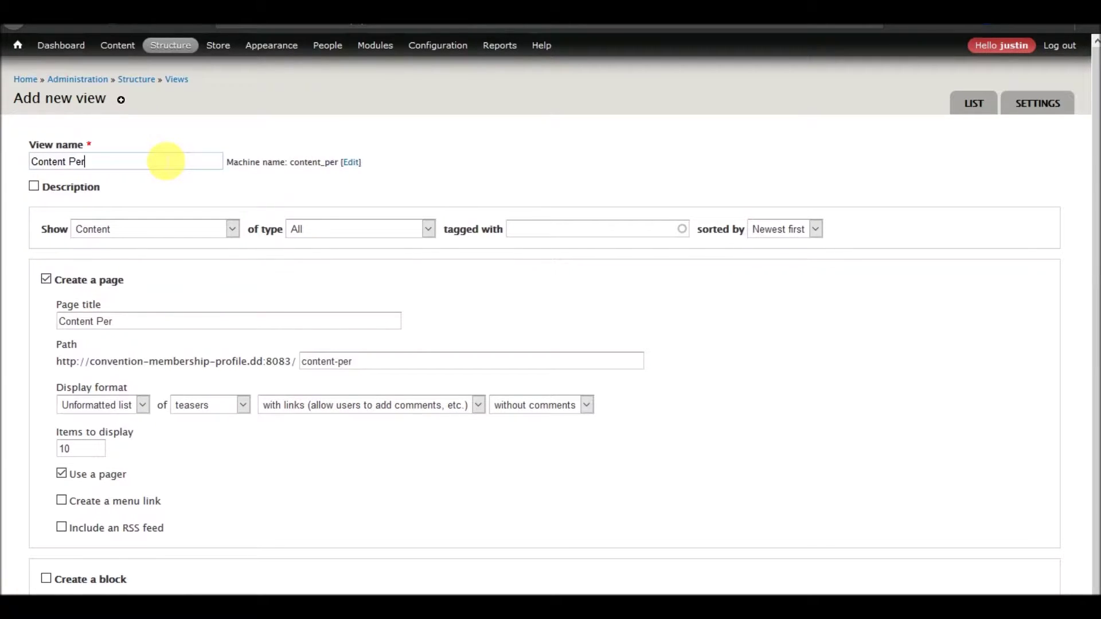
{"action": "type", "text": " Registration Event"}
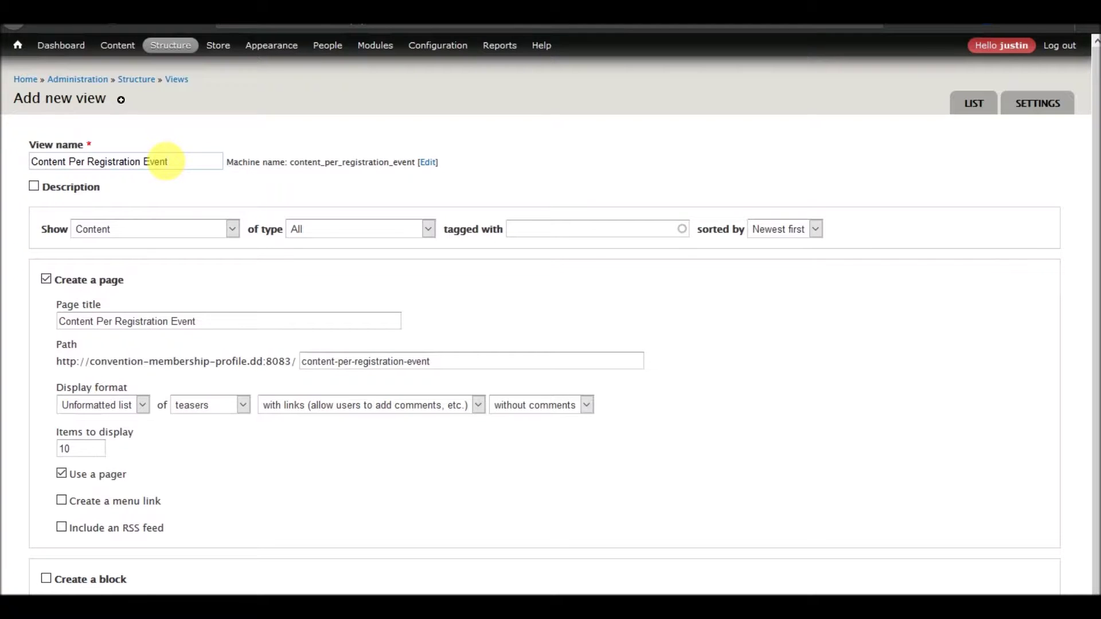
Step: Keep the content type set to All and change the view name to All Content Per Registration Event
{"action": "left_click", "coordinate": [352, 229]}
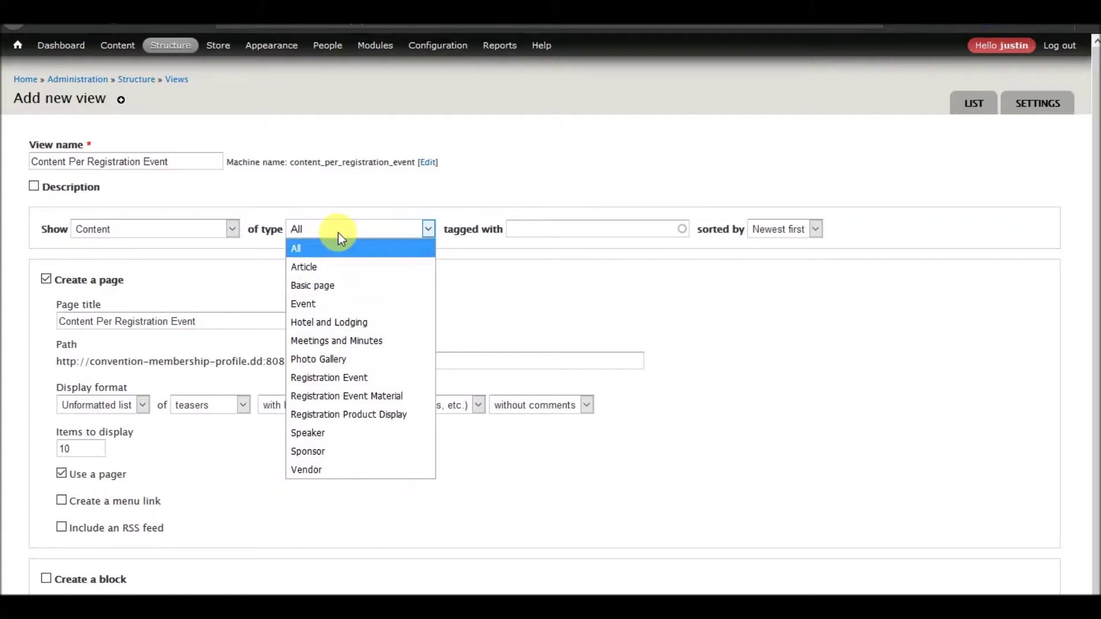
{"action": "left_click", "coordinate": [337, 231]}
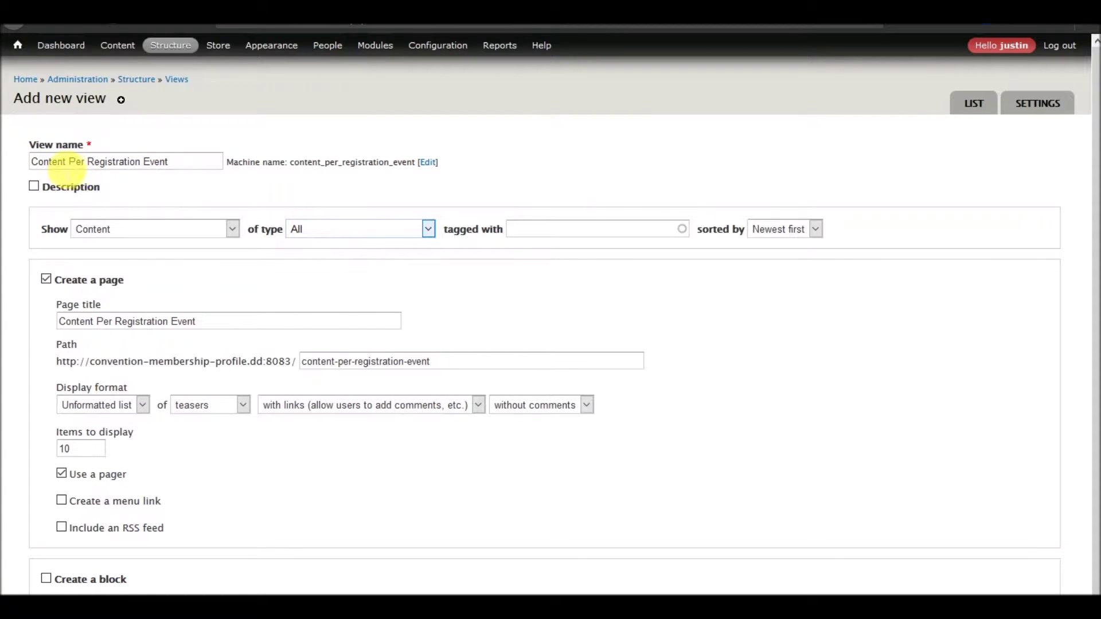
{"action": "left_click", "coordinate": [34, 161]}
{"action": "type", "text": "All"}
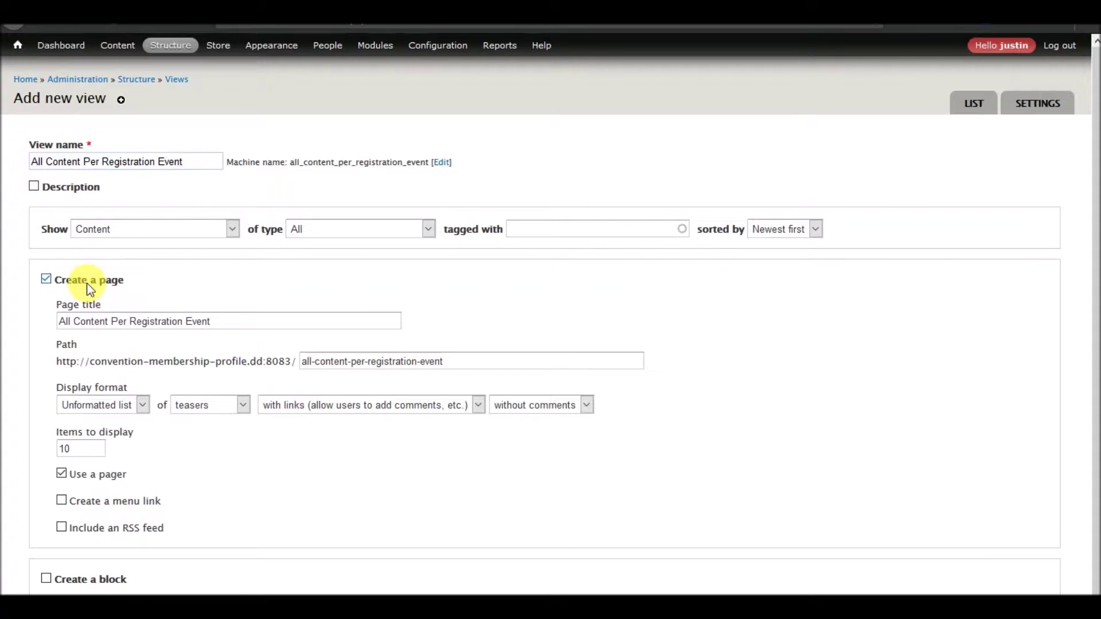
Step: Turn off page creation, leave the block display off, and continue to editing the All Content Per Registration Event view
{"action": "scroll", "coordinate": [384, 345], "scroll_direction": "down", "scroll_amount": 1}
{"action": "left_click_drag", "start_coordinate": [302, 337], "coordinate": [537, 333]}
{"action": "left_click", "coordinate": [494, 340]}
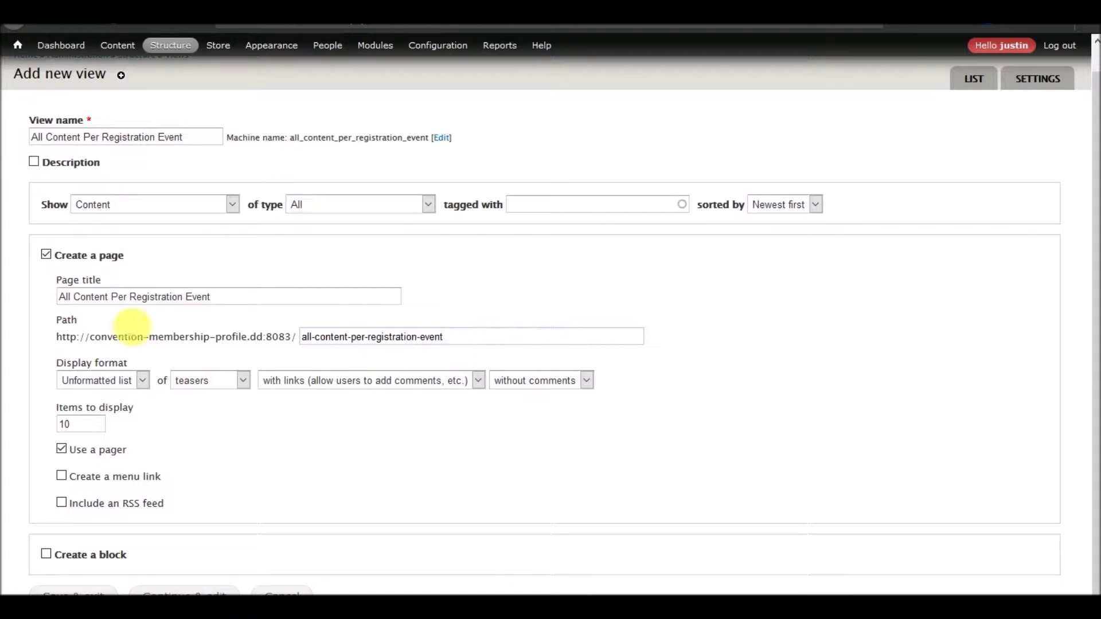
{"action": "left_click", "coordinate": [71, 253]}
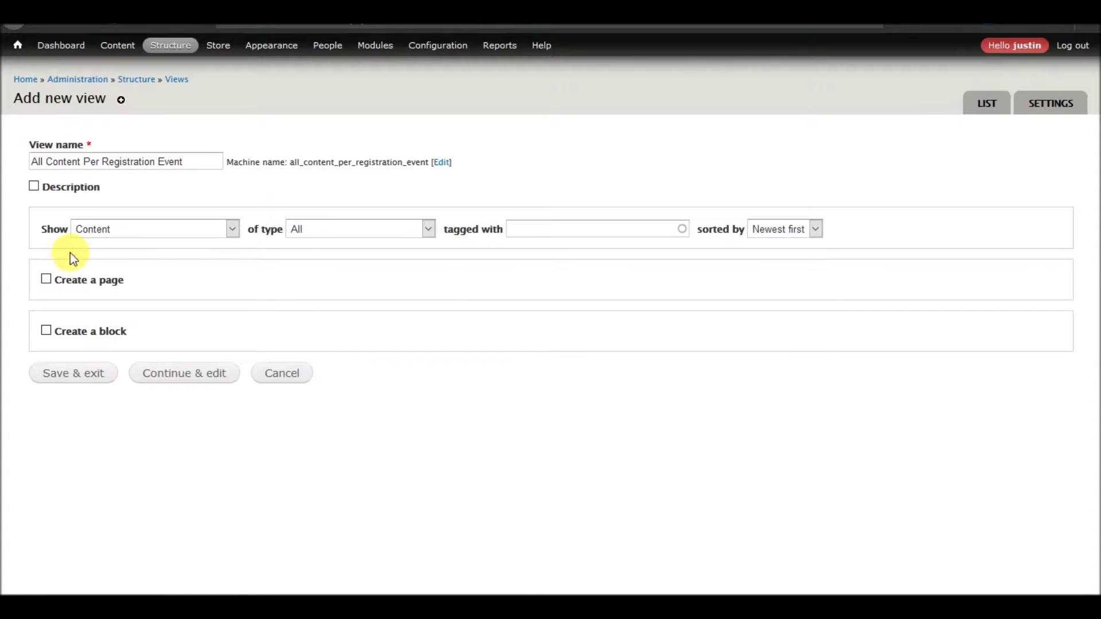
{"action": "left_click", "coordinate": [70, 282]}
{"action": "left_click", "coordinate": [70, 282]}
{"action": "left_click", "coordinate": [70, 332]}
{"action": "left_click", "coordinate": [69, 333]}
{"action": "left_click", "coordinate": [194, 375]}
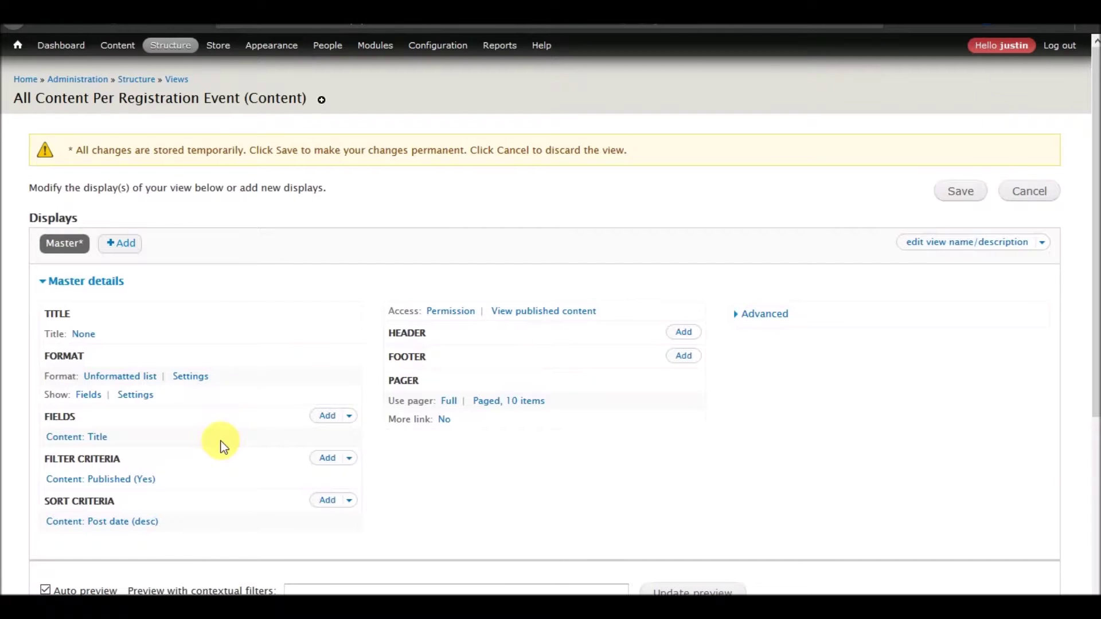
Step: Reveal the advanced settings and examine the view's default fields, criteria and content preview
{"action": "scroll", "coordinate": [441, 330], "scroll_direction": "down", "scroll_amount": 5}
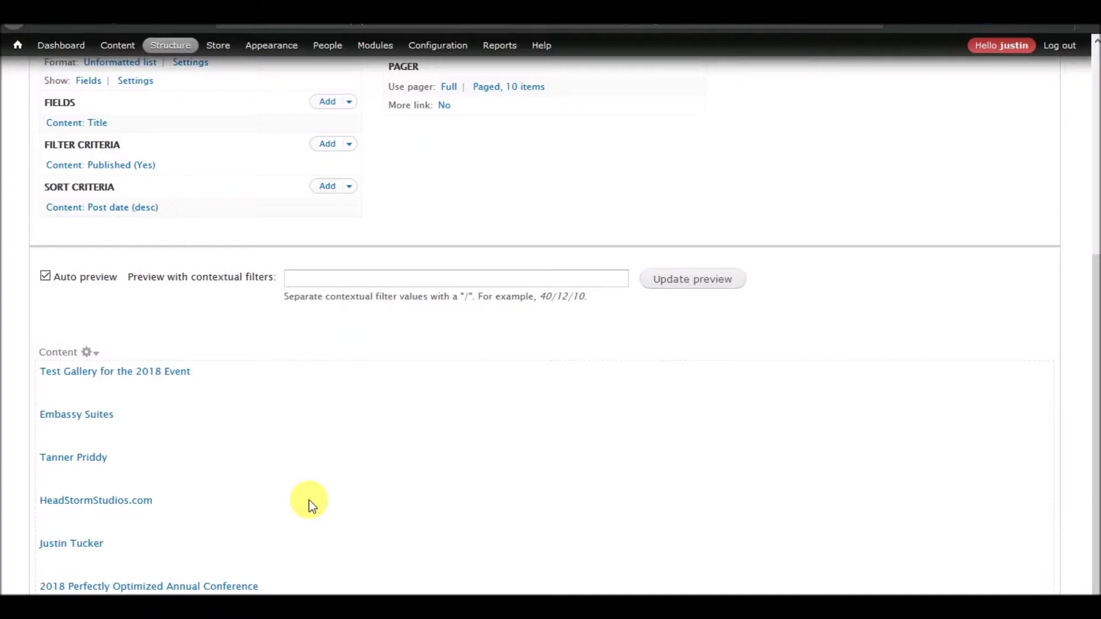
{"action": "scroll", "coordinate": [209, 209], "scroll_direction": "up", "scroll_amount": 5}
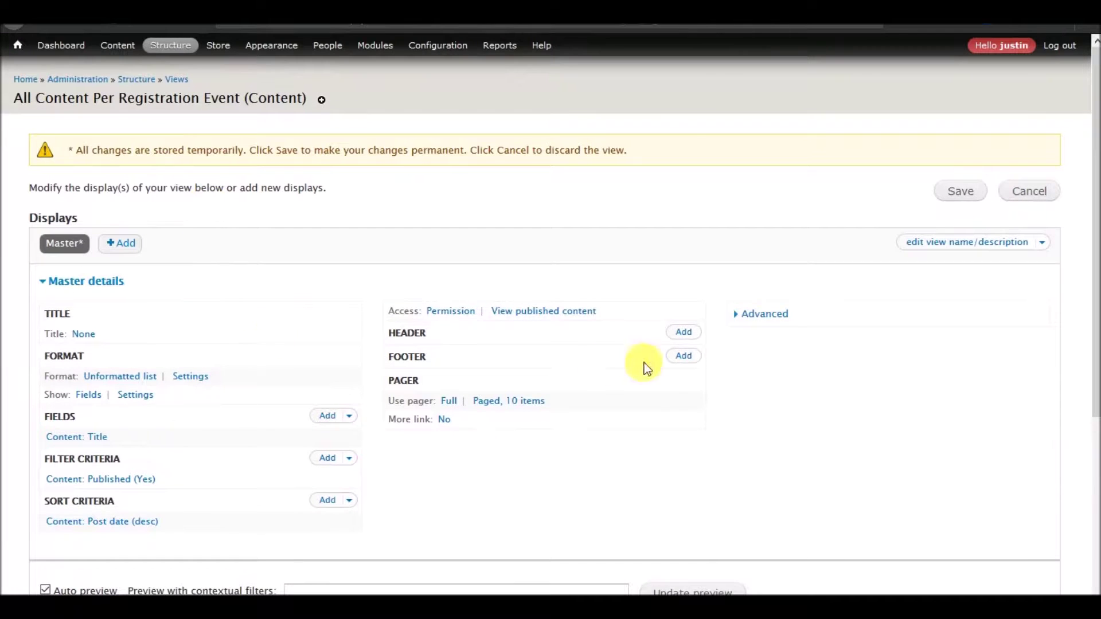
{"action": "left_click", "coordinate": [765, 314]}
{"action": "scroll", "coordinate": [487, 270], "scroll_direction": "down", "scroll_amount": 2}
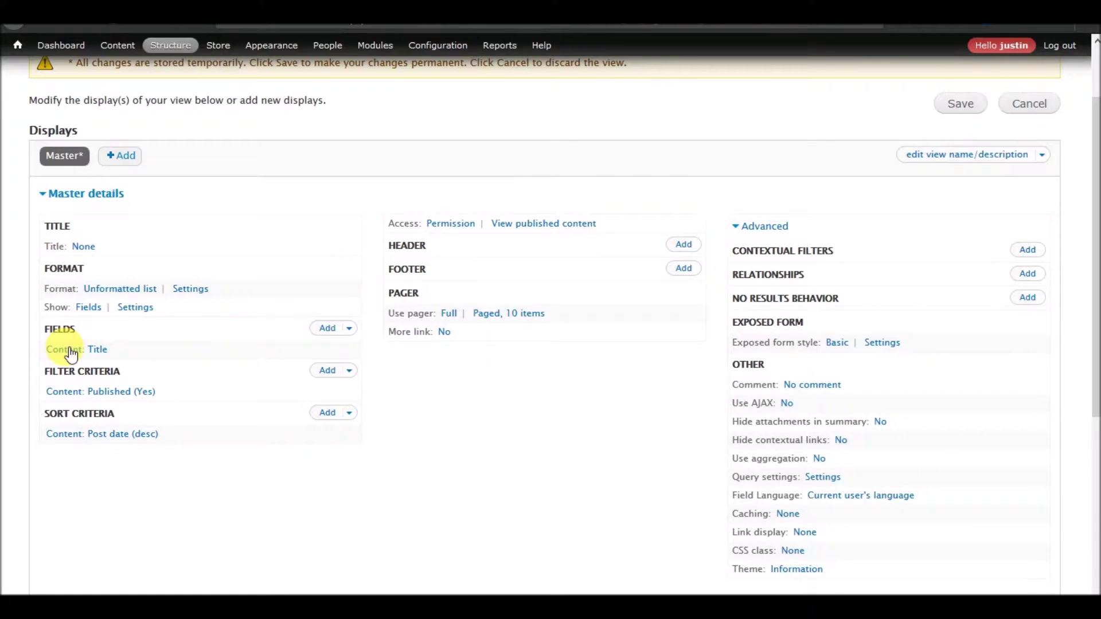
{"action": "scroll", "coordinate": [69, 351], "scroll_direction": "down", "scroll_amount": 6}
{"action": "scroll", "coordinate": [107, 410], "scroll_direction": "up", "scroll_amount": 6}
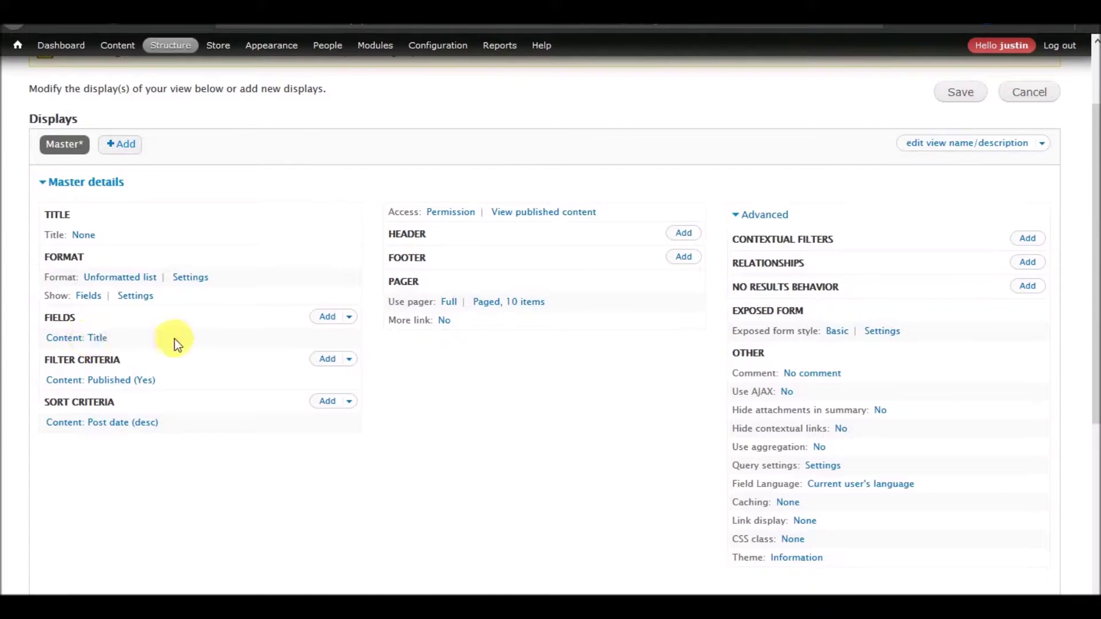
{"action": "scroll", "coordinate": [175, 339], "scroll_direction": "down", "scroll_amount": 5}
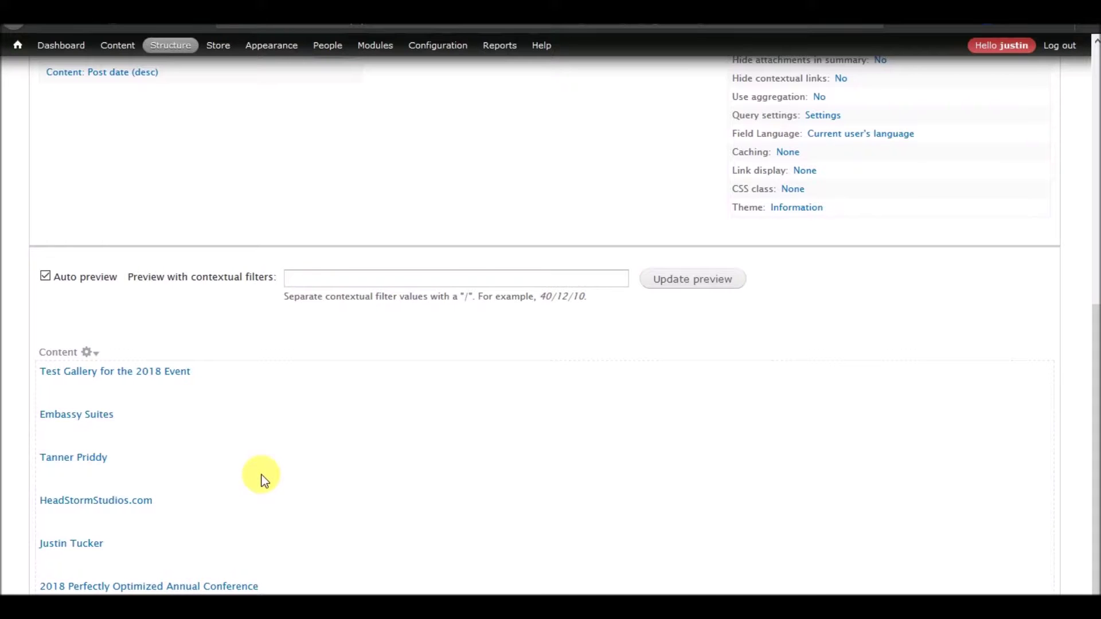
{"action": "scroll", "coordinate": [392, 431], "scroll_direction": "up", "scroll_amount": 8}
{"action": "scroll", "coordinate": [391, 430], "scroll_direction": "down", "scroll_amount": 3}
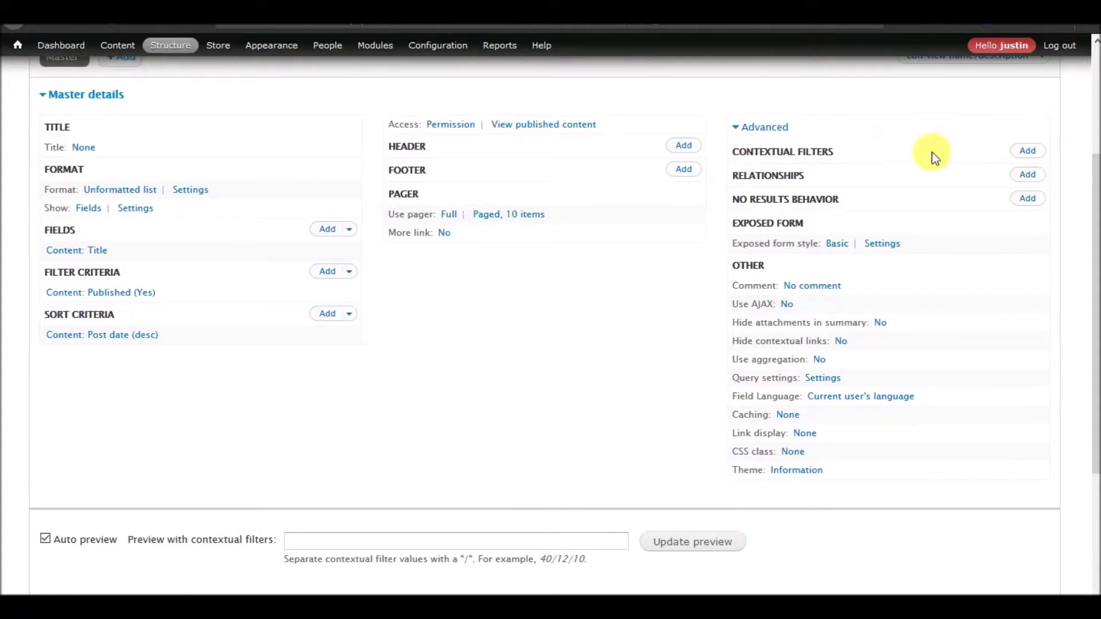
Step: Add a contextual filter on Content: Referenced Registration Event (field_ref_reg_event)
{"action": "left_click", "coordinate": [1032, 152]}
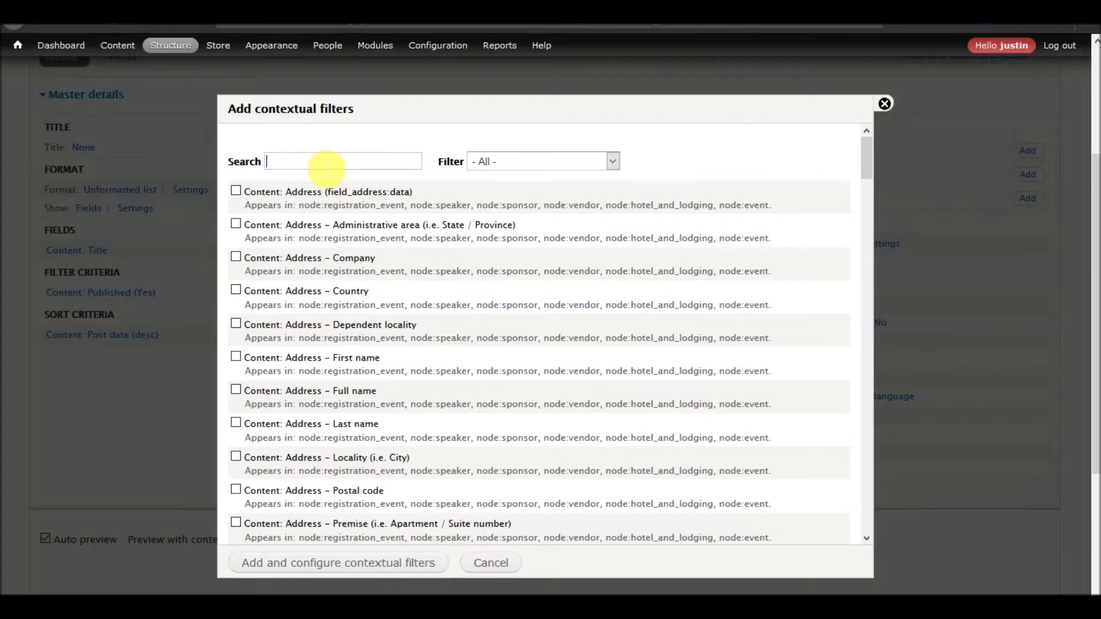
{"action": "type", "text": "referenced "}
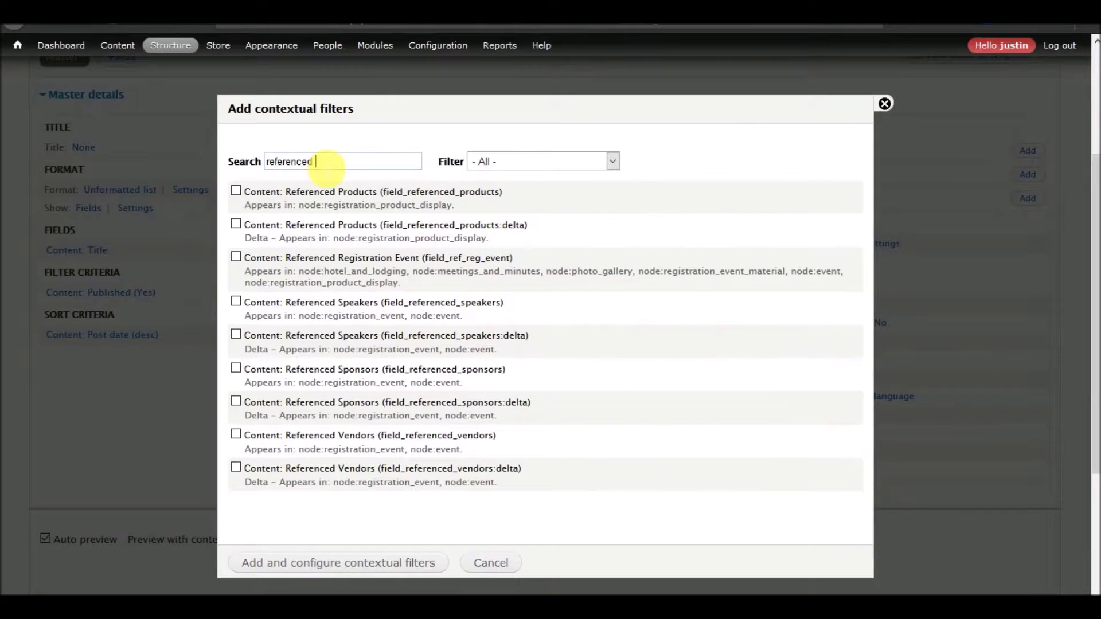
{"action": "type", "text": "re"}
{"action": "left_click", "coordinate": [319, 256]}
{"action": "left_click", "coordinate": [325, 563]}
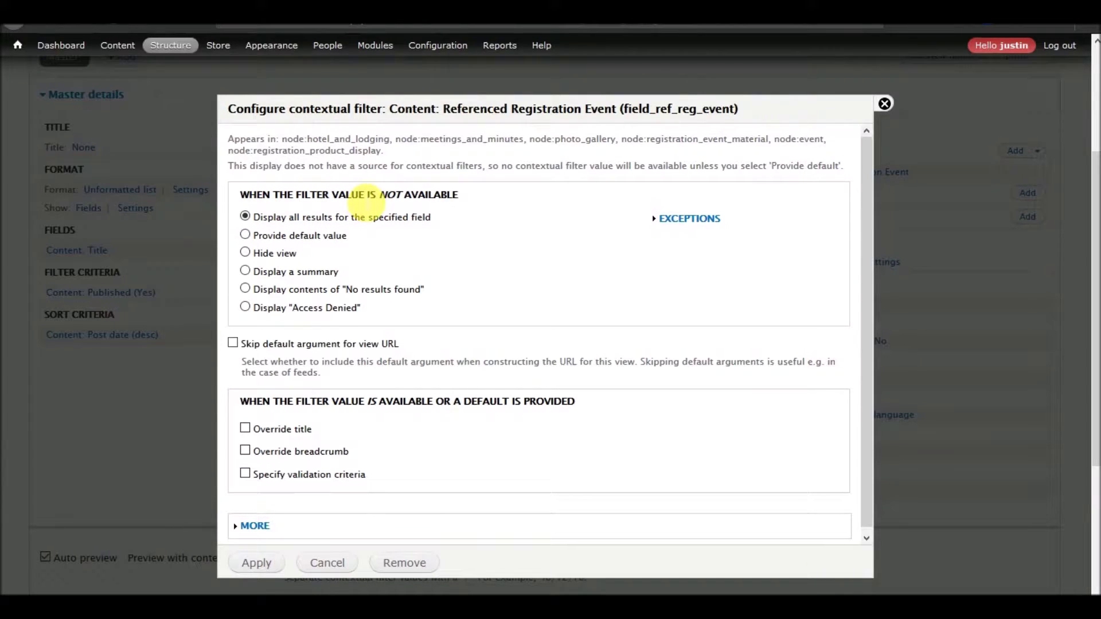
Step: Have the Referenced Registration Event contextual filter provide Content ID from URL as its default value, apply it, and review its configuration
{"action": "left_click", "coordinate": [308, 236]}
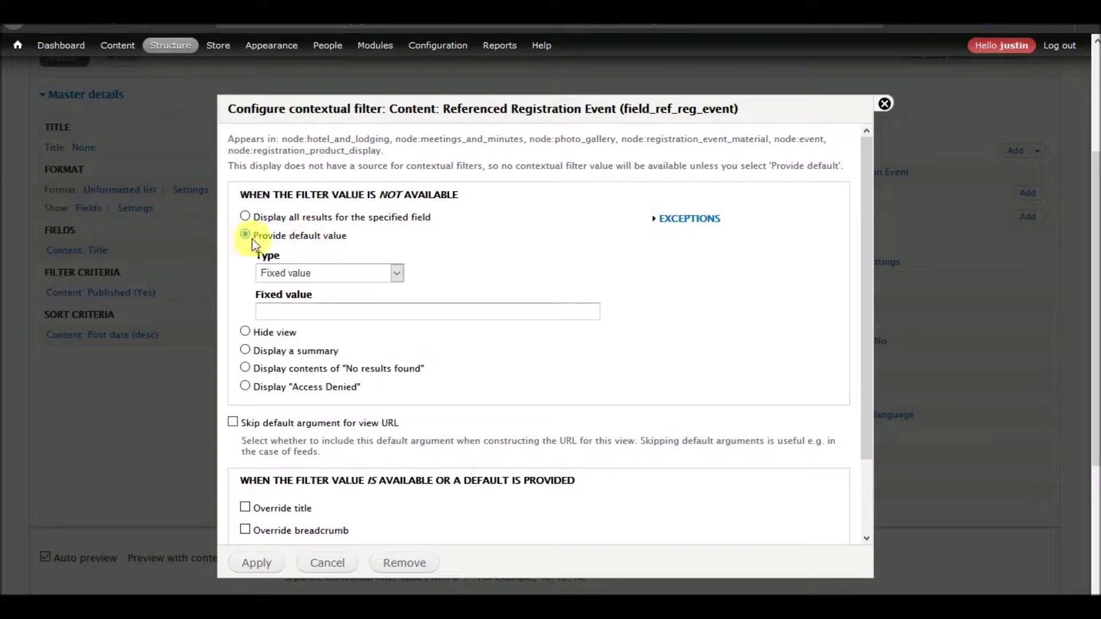
{"action": "left_click", "coordinate": [395, 273]}
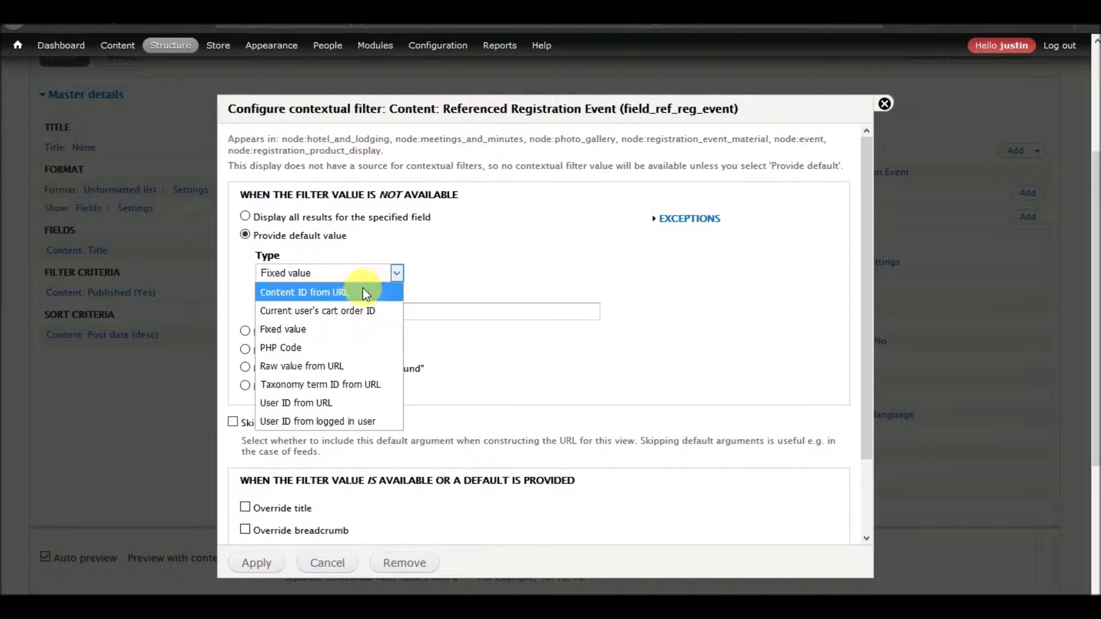
{"action": "left_click", "coordinate": [342, 292]}
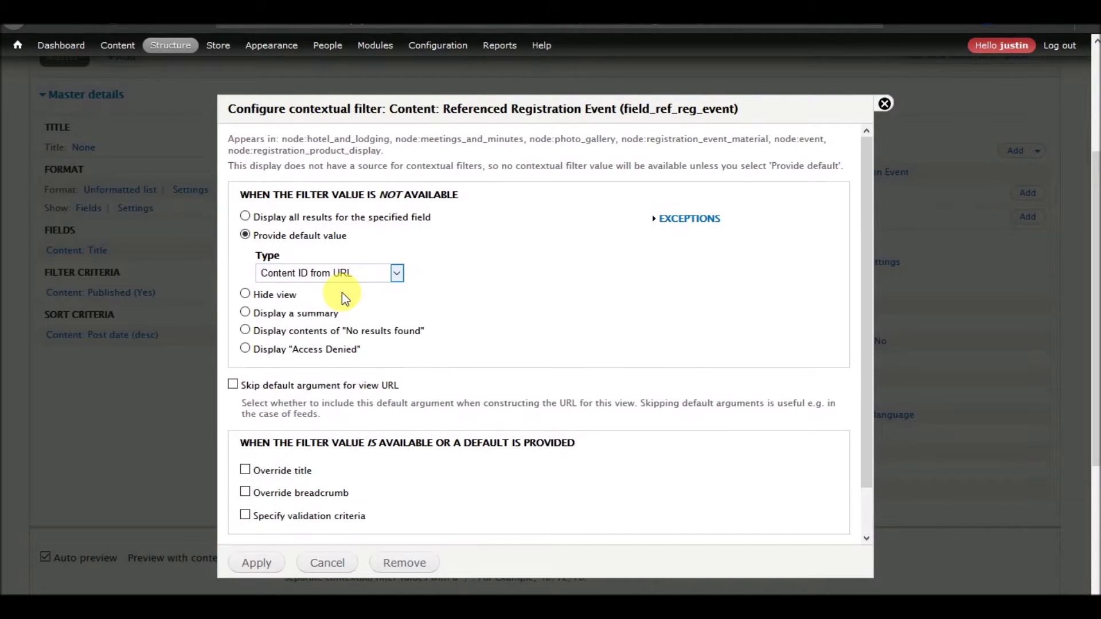
{"action": "left_click", "coordinate": [261, 566]}
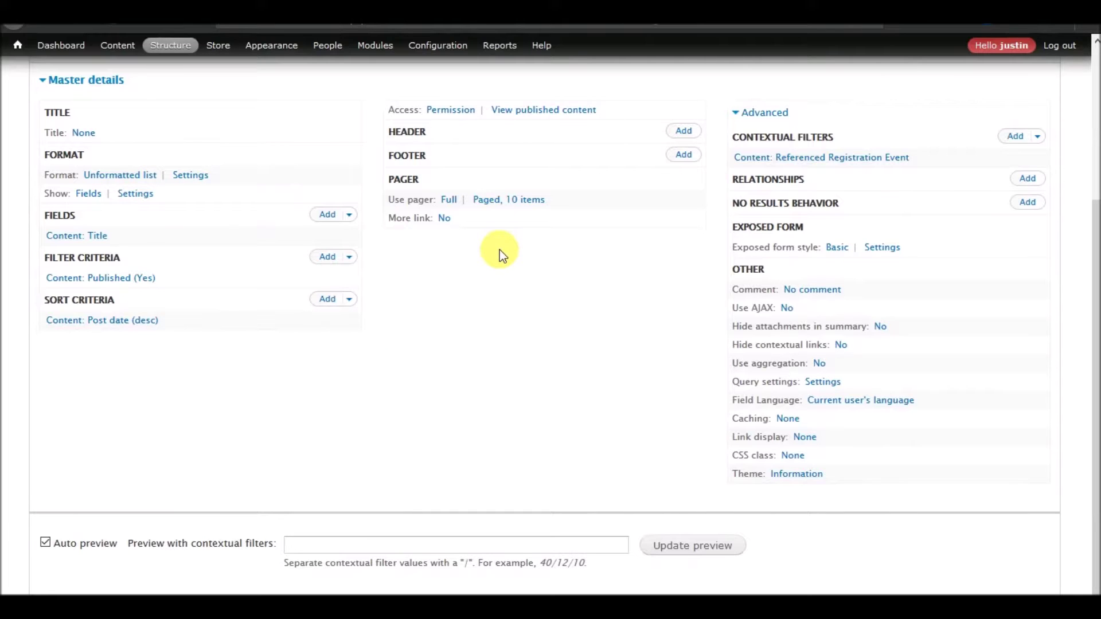
{"action": "left_click", "coordinate": [831, 159]}
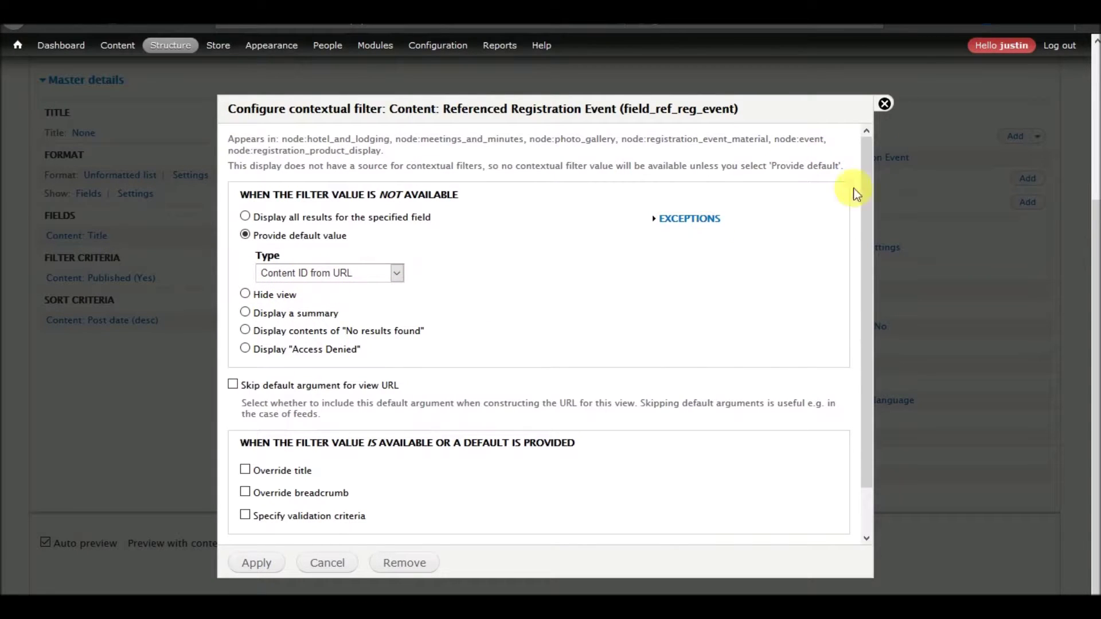
{"action": "left_click", "coordinate": [885, 103]}
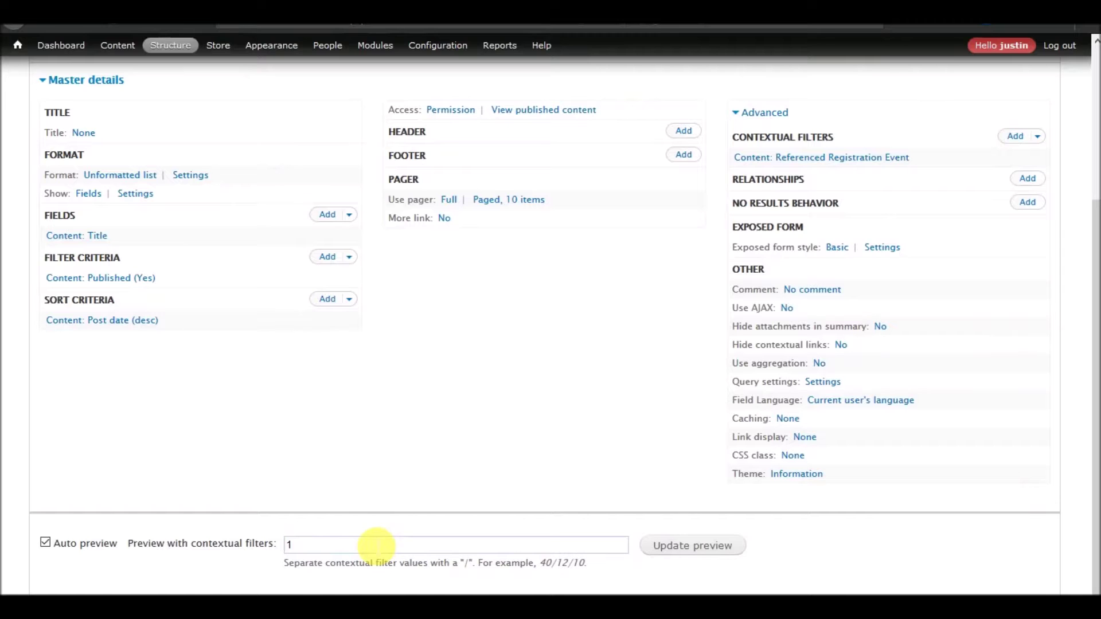
Step: Preview the view with contextual filter value 1 and check the referenced registration event on the Test Gallery for the 2018 Event page
{"action": "left_click", "coordinate": [682, 545]}
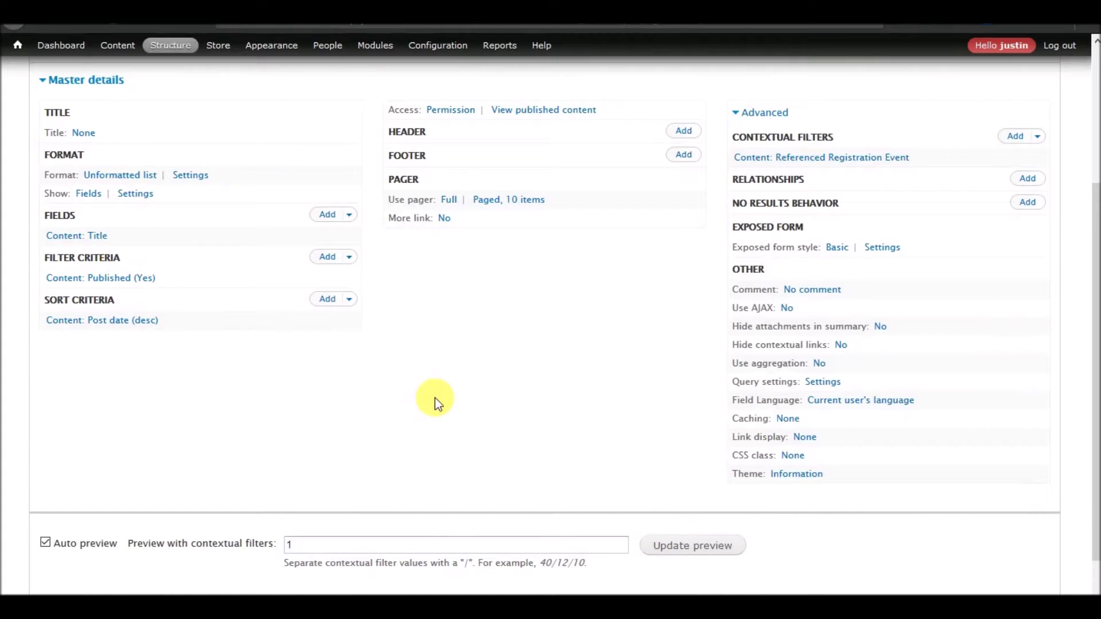
{"action": "scroll", "coordinate": [435, 397], "scroll_direction": "down", "scroll_amount": 2}
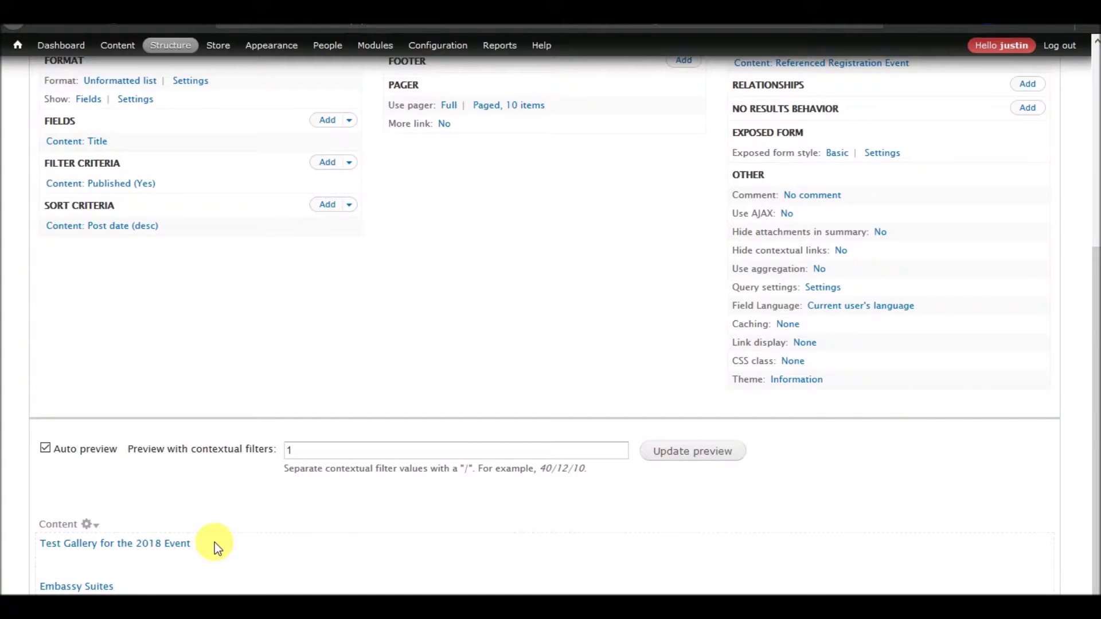
{"action": "right_click", "coordinate": [163, 547]}
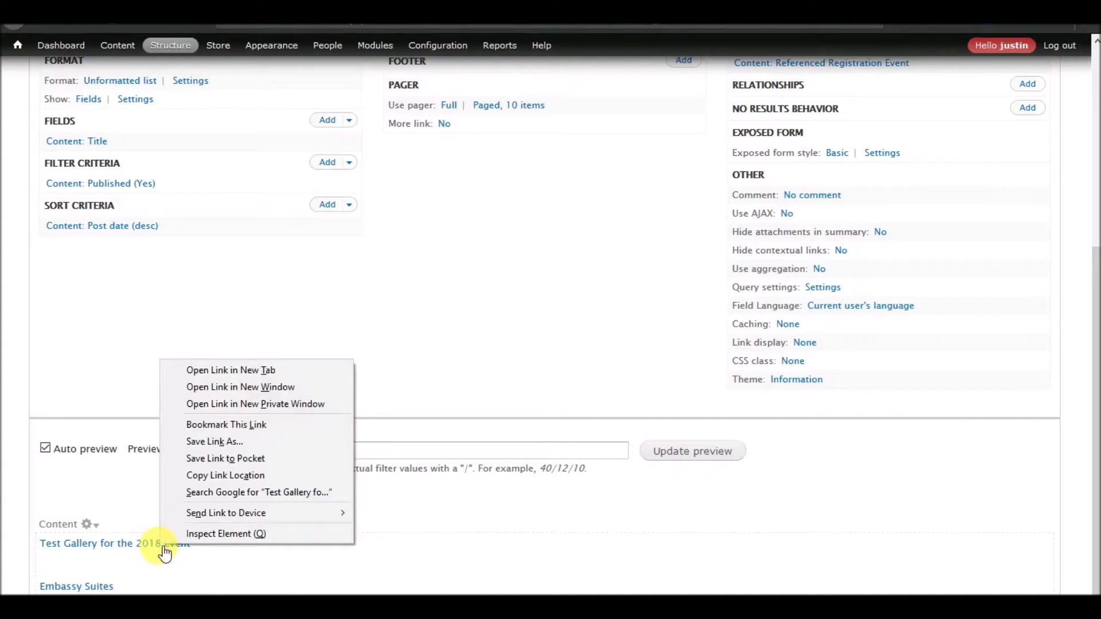
{"action": "left_click", "coordinate": [241, 368]}
{"action": "left_click", "coordinate": [436, 11]}
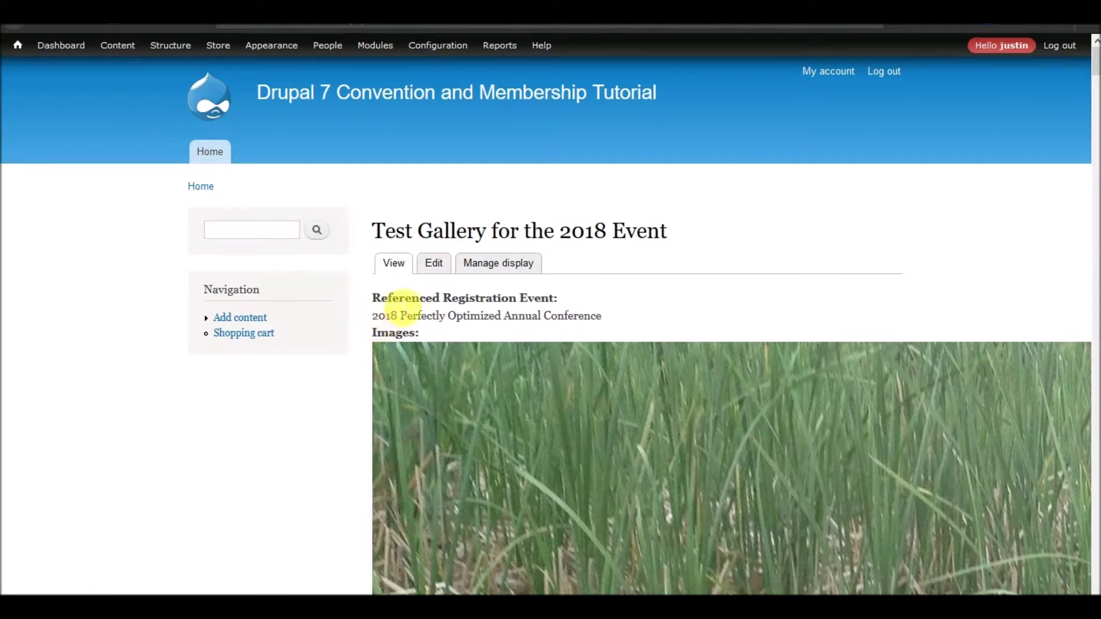
{"action": "left_click_drag", "start_coordinate": [607, 317], "coordinate": [374, 316]}
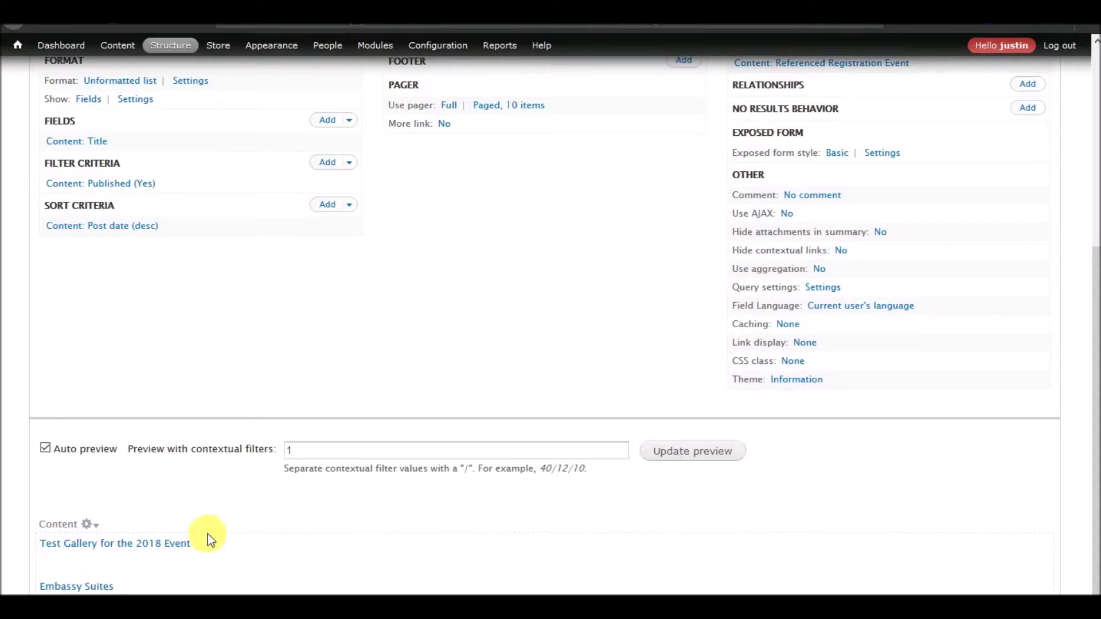
Step: Clear the contextual filter value used for the preview
{"action": "scroll", "coordinate": [211, 534], "scroll_direction": "up", "scroll_amount": 5}
{"action": "scroll", "coordinate": [211, 534], "scroll_direction": "down", "scroll_amount": 5}
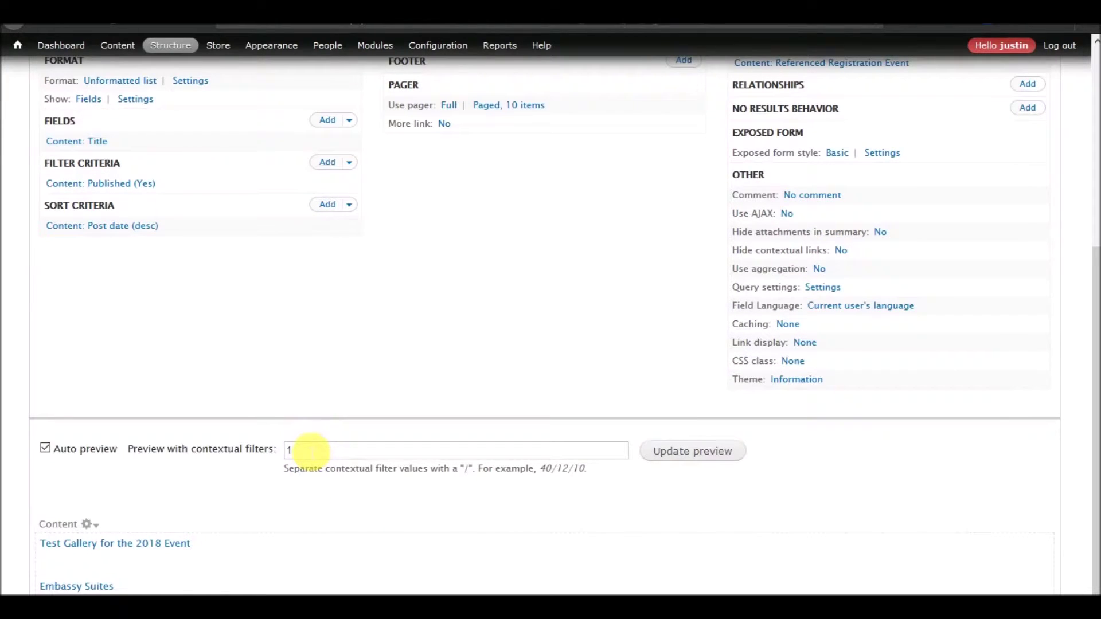
{"action": "left_click_drag", "start_coordinate": [304, 451], "coordinate": [255, 453]}
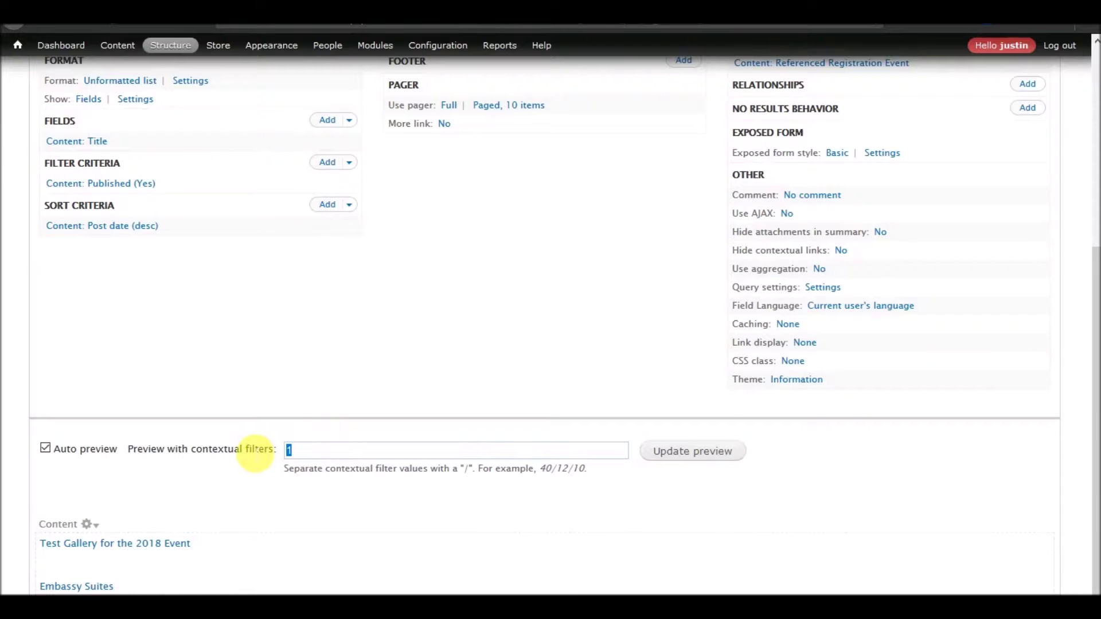
{"action": "key", "text": "BackSpace"}
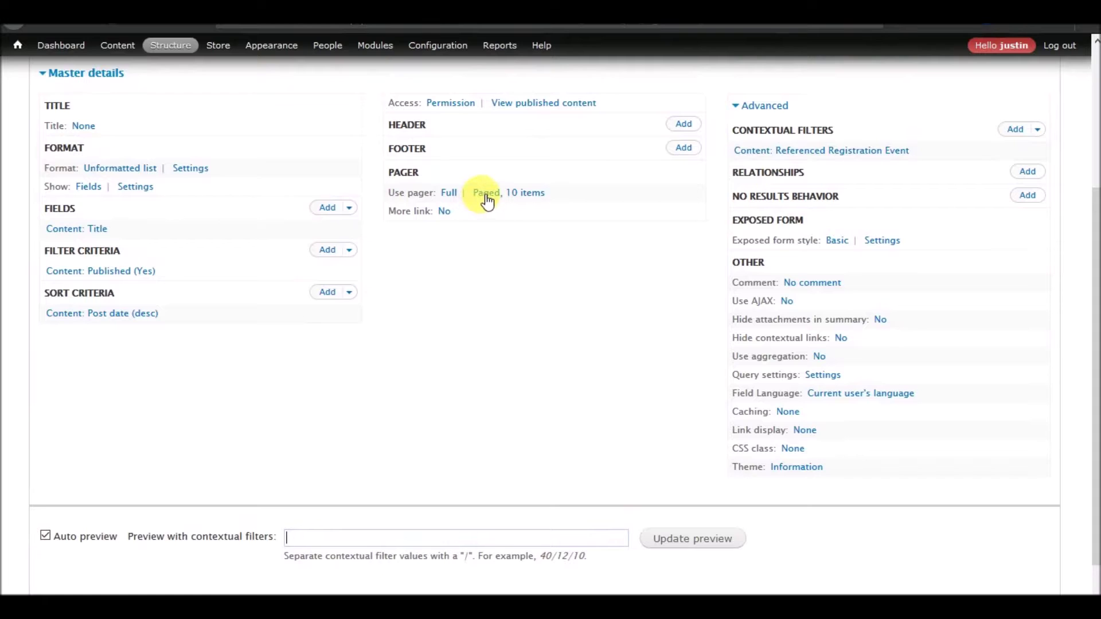
Step: Set the pager's number of items to display to 0 for no limit
{"action": "left_click", "coordinate": [486, 195]}
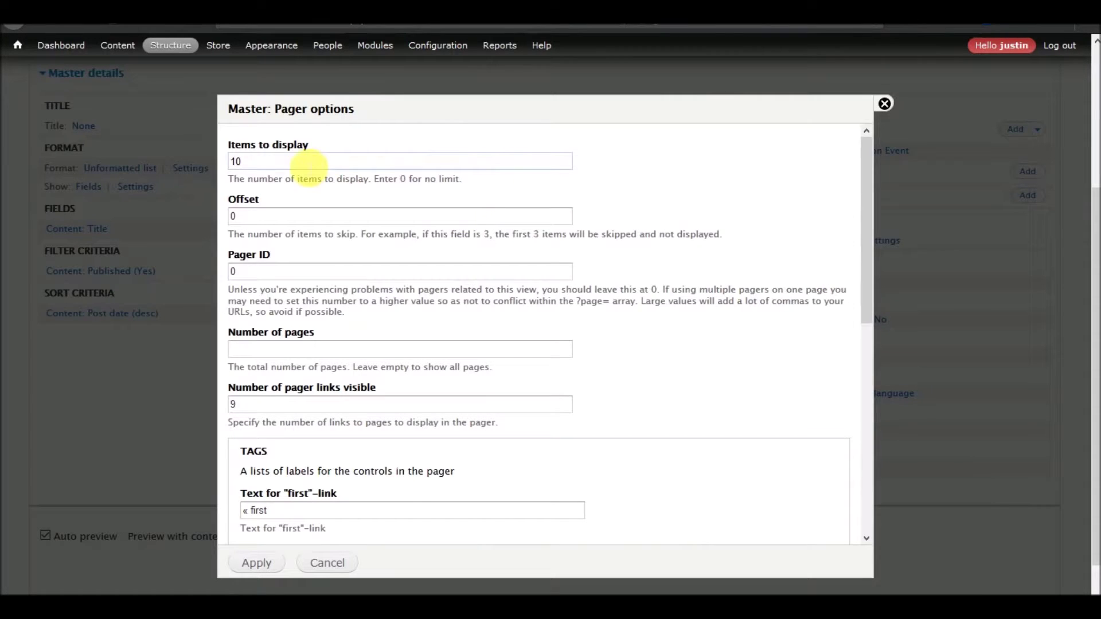
{"action": "double_click", "coordinate": [290, 168]}
{"action": "type", "text": "0"}
{"action": "left_click", "coordinate": [251, 562]}
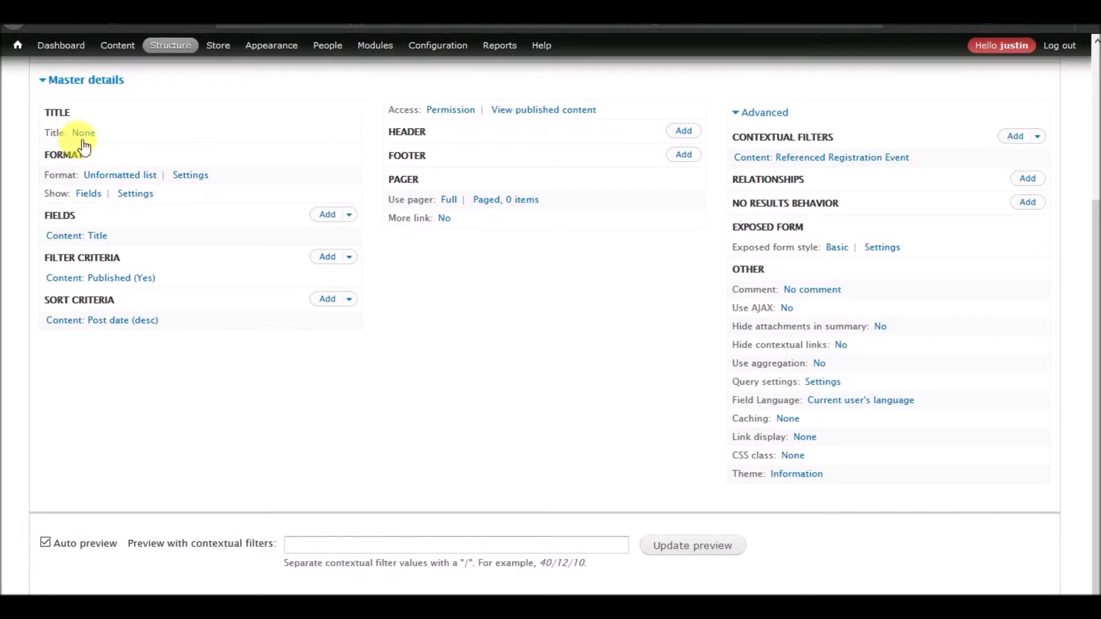
Step: Set the view's title to All Content
{"action": "left_click", "coordinate": [83, 133]}
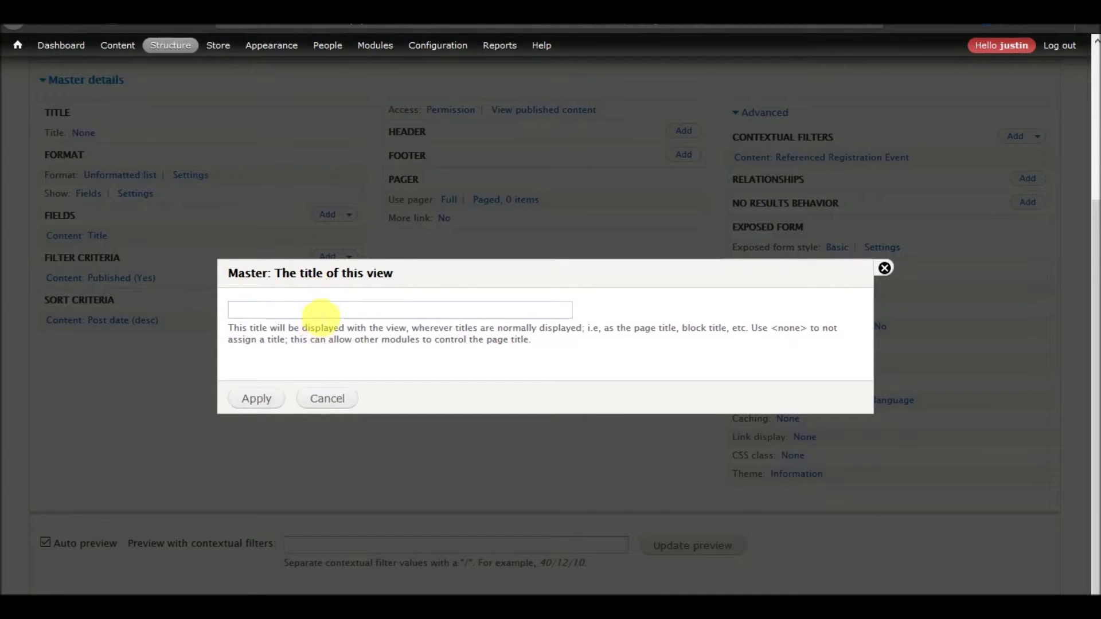
{"action": "left_click", "coordinate": [322, 312]}
{"action": "type", "text": "All con"}
{"action": "key", "text": "BackSpace"}
{"action": "key", "text": "BackSpace"}
{"action": "key", "text": "BackSpace"}
{"action": "type", "text": "Content"}
{"action": "left_click", "coordinate": [273, 397]}
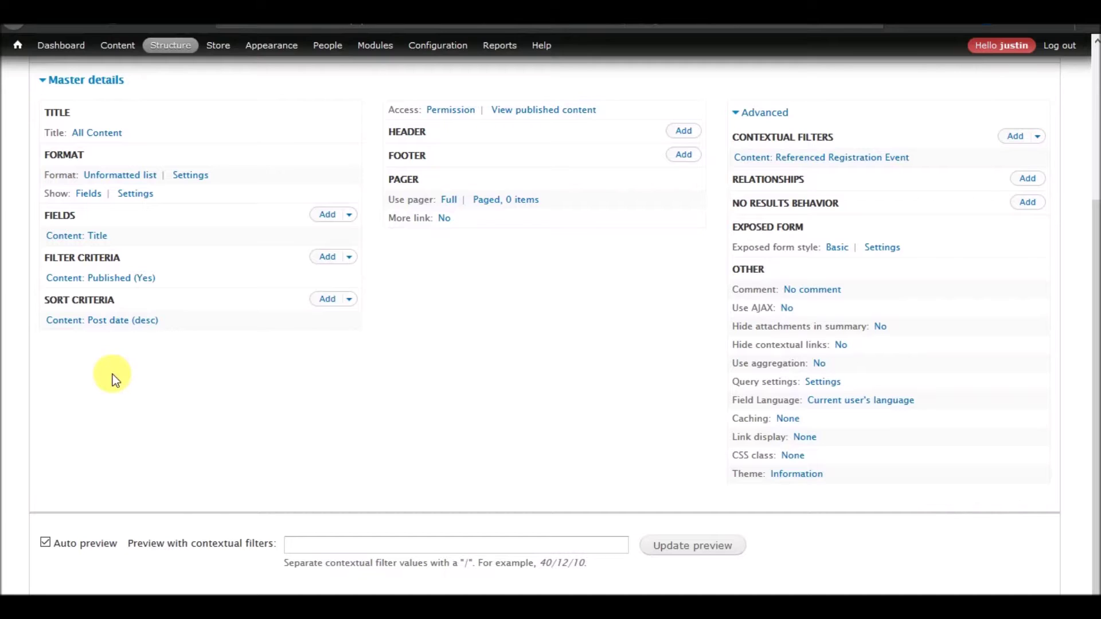
Step: Update the preview with contextual filter value 1 and examine the listed content
{"action": "left_click", "coordinate": [295, 544]}
{"action": "type", "text": "1"}
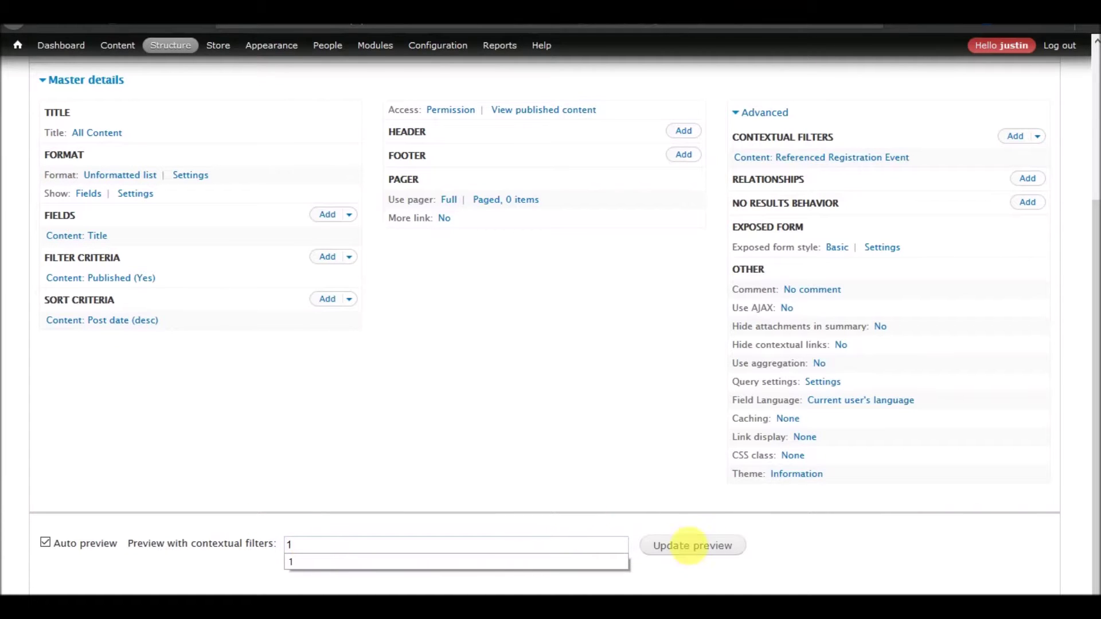
{"action": "left_click", "coordinate": [688, 545]}
{"action": "scroll", "coordinate": [436, 458], "scroll_direction": "down", "scroll_amount": 3}
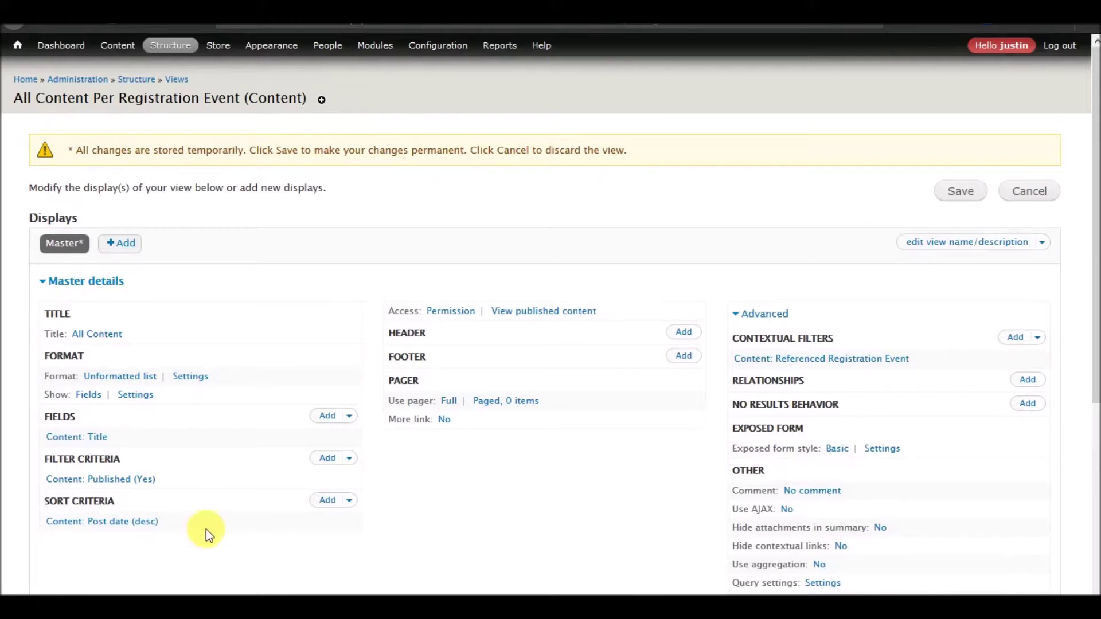
Step: Add the Content: Type field to the view with its default label Type and check the preview
{"action": "left_click", "coordinate": [327, 417]}
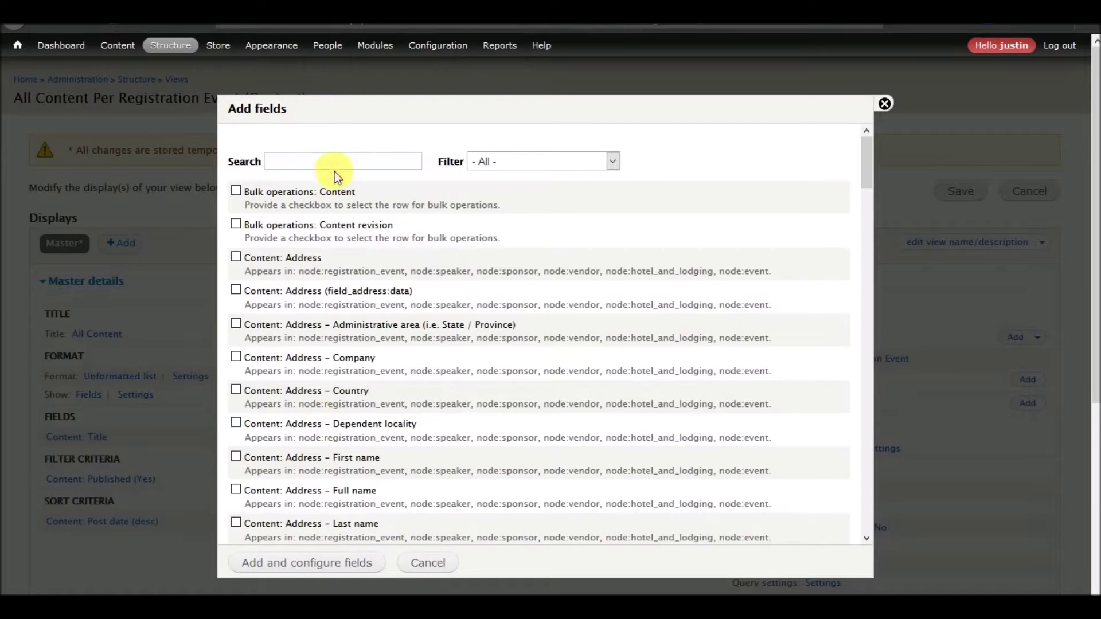
{"action": "type", "text": "type"}
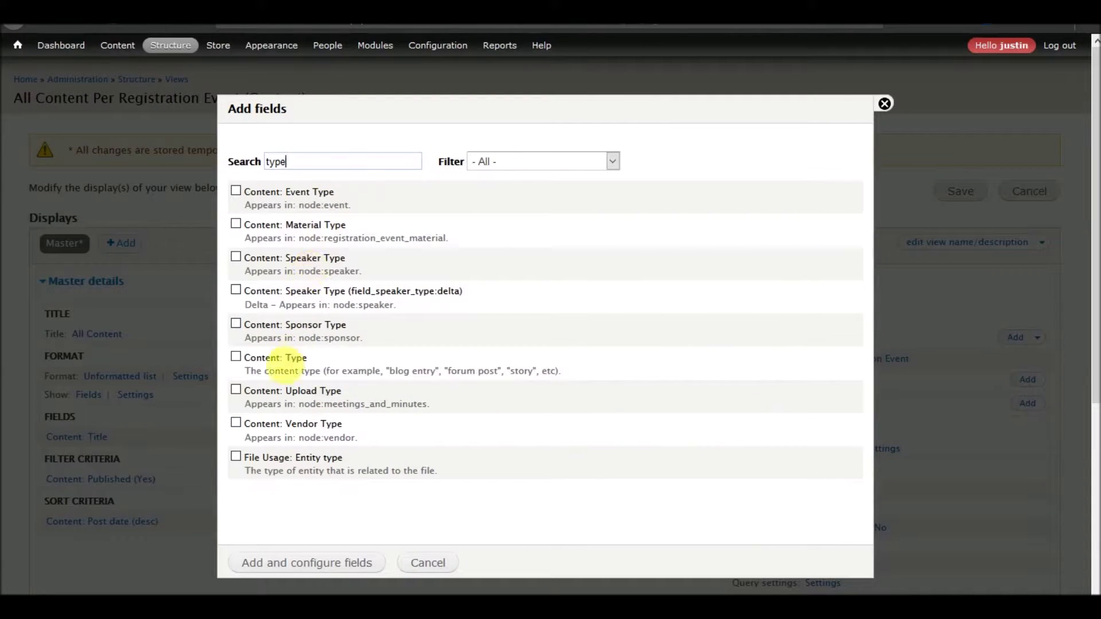
{"action": "left_click", "coordinate": [271, 364]}
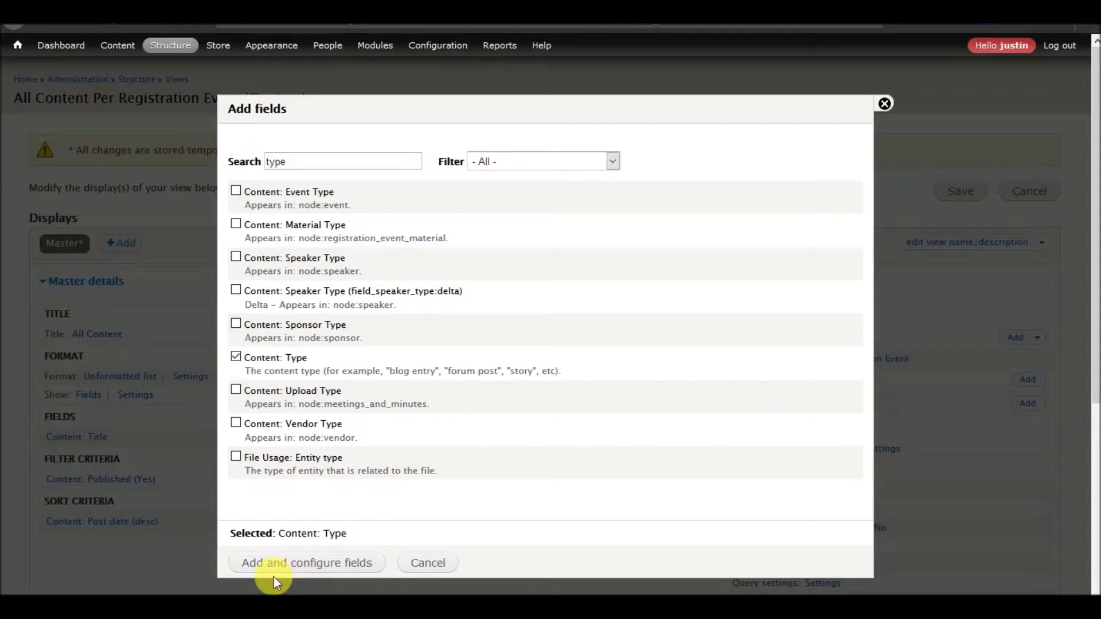
{"action": "left_click", "coordinate": [313, 564]}
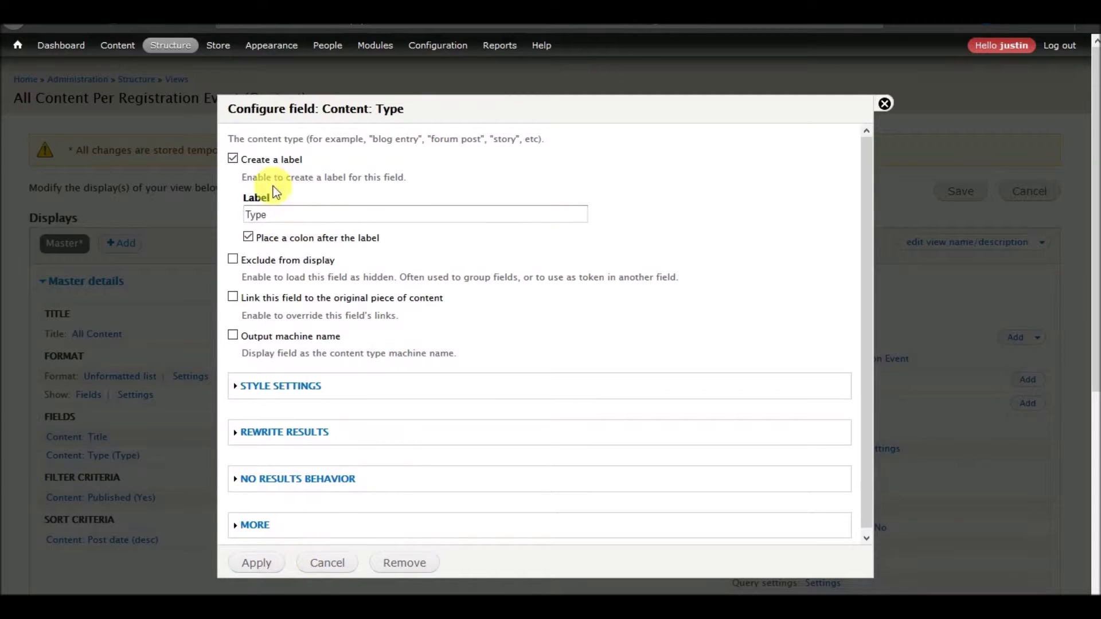
{"action": "left_click", "coordinate": [253, 561]}
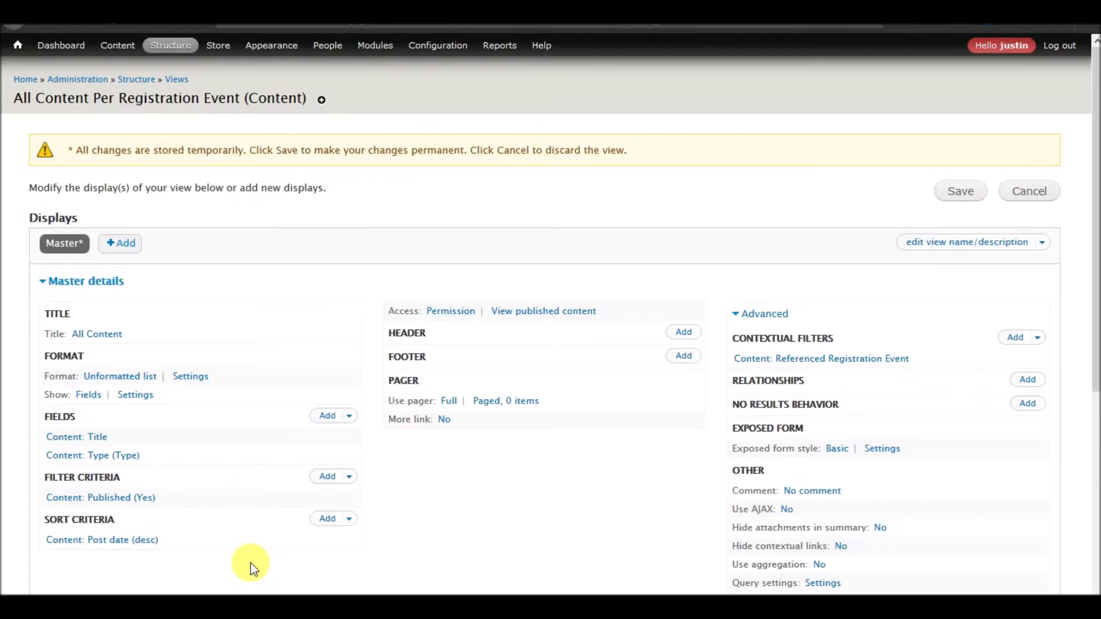
{"action": "scroll", "coordinate": [177, 482], "scroll_direction": "down", "scroll_amount": 6}
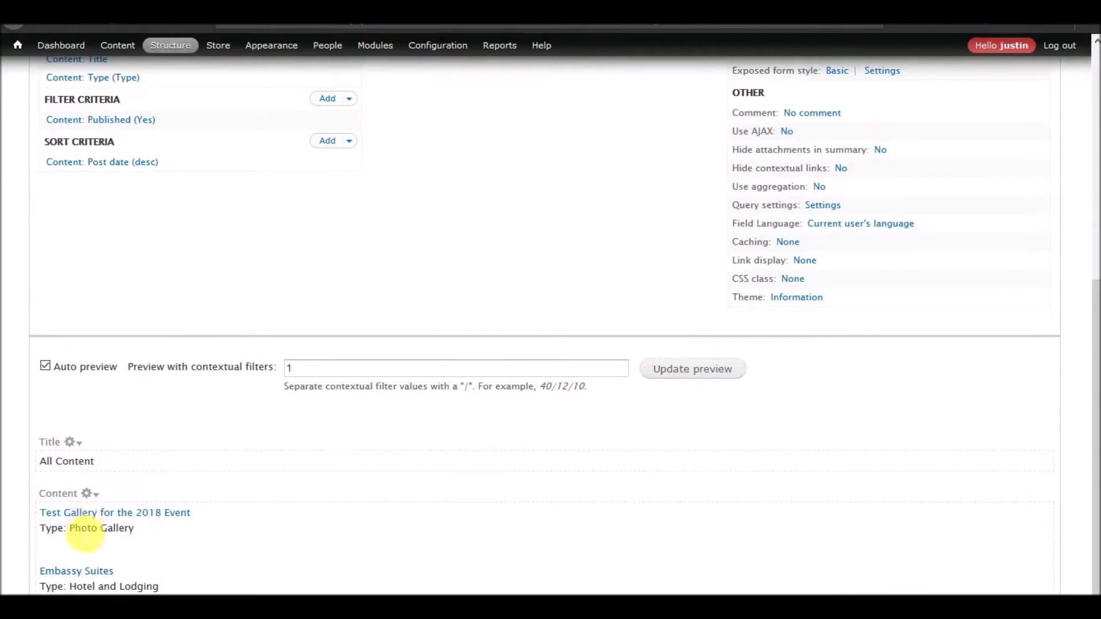
Step: Change the view's format to Table, keeping the default style options
{"action": "scroll", "coordinate": [183, 551], "scroll_direction": "up", "scroll_amount": 6}
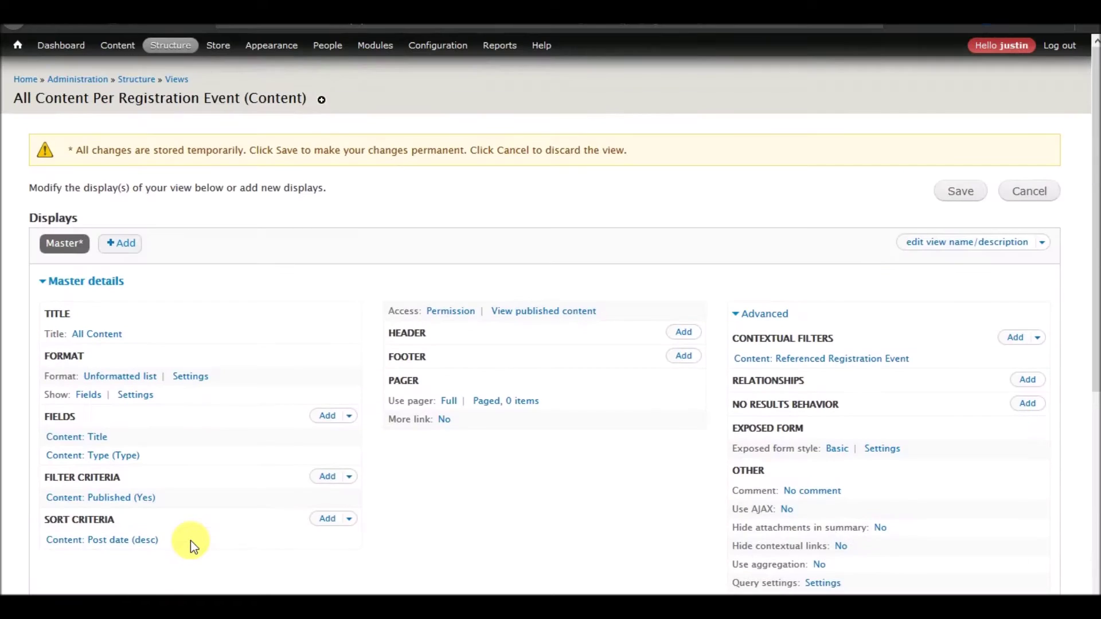
{"action": "left_click", "coordinate": [92, 373]}
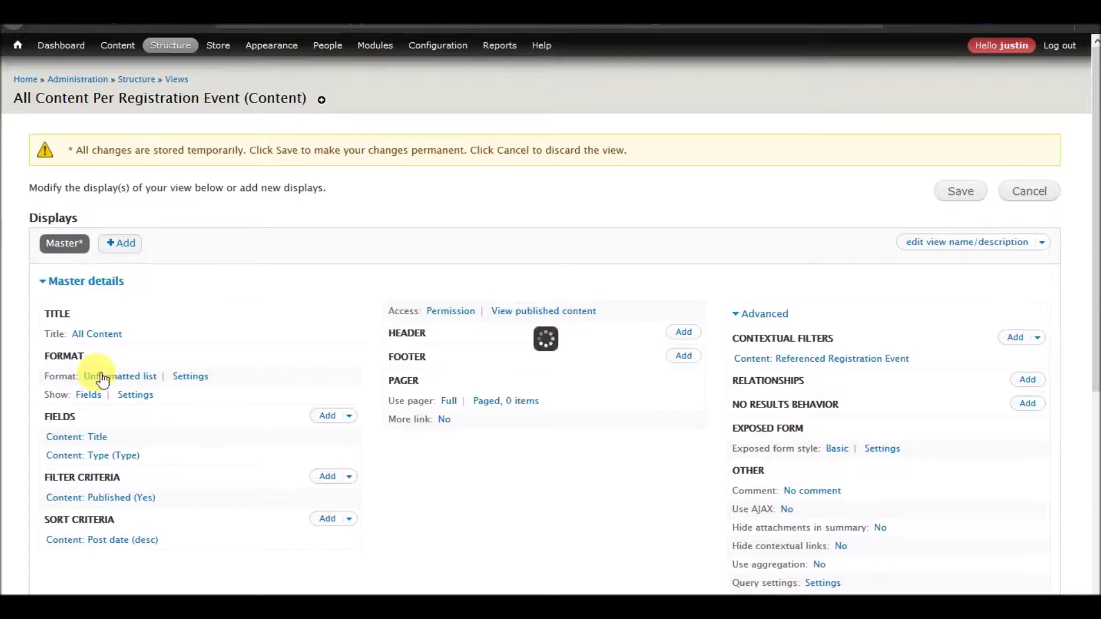
{"action": "left_click", "coordinate": [253, 350]}
{"action": "left_click", "coordinate": [259, 445]}
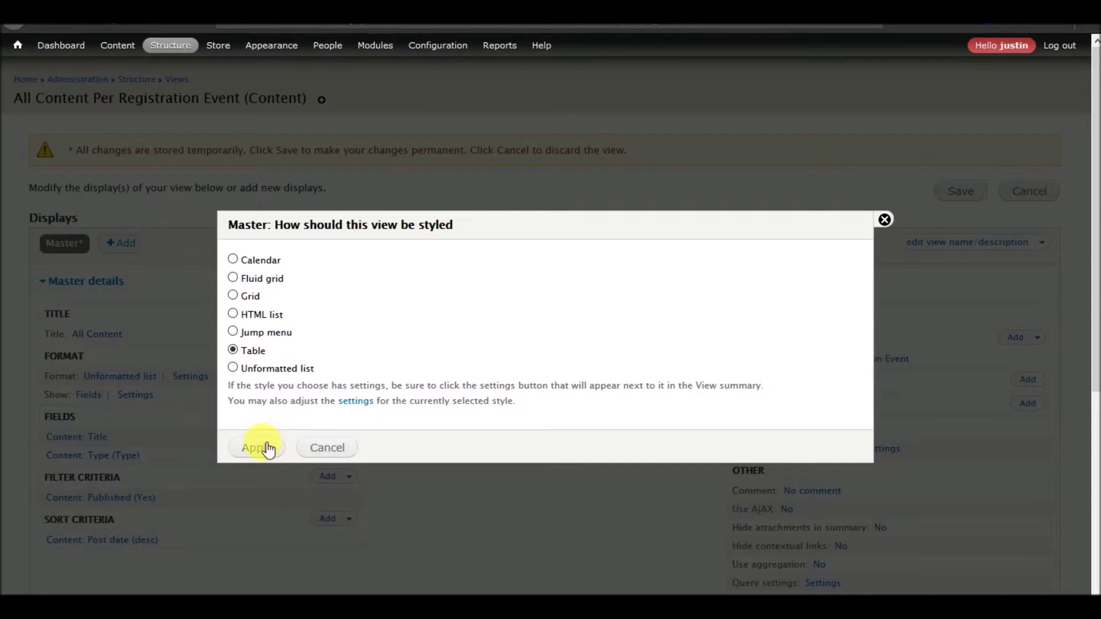
{"action": "left_click", "coordinate": [122, 560]}
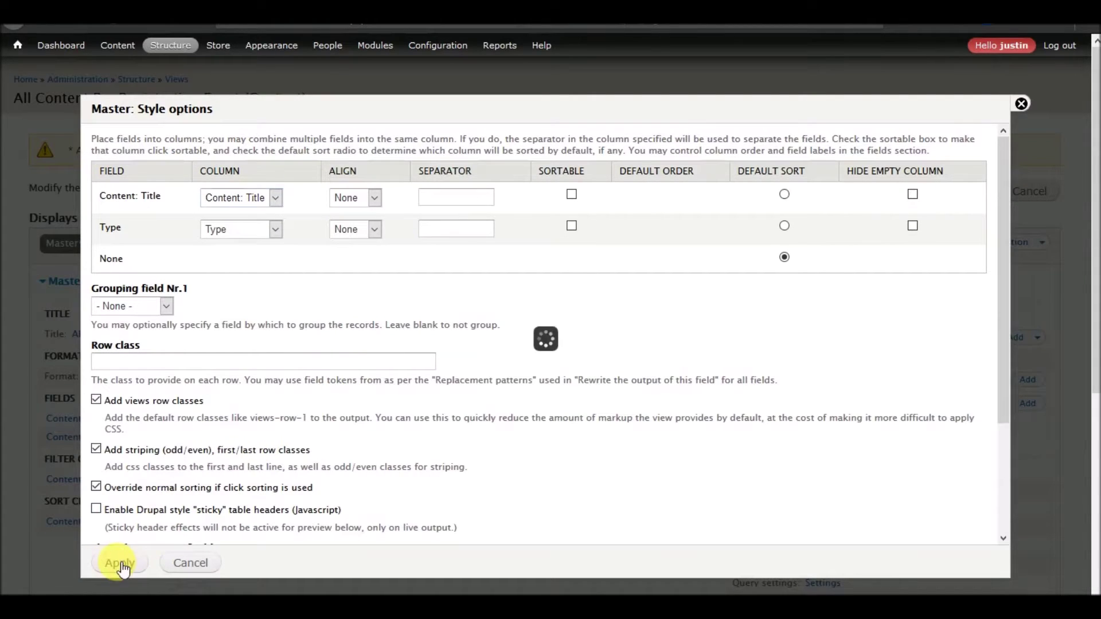
{"action": "scroll", "coordinate": [223, 437], "scroll_direction": "down", "scroll_amount": 6}
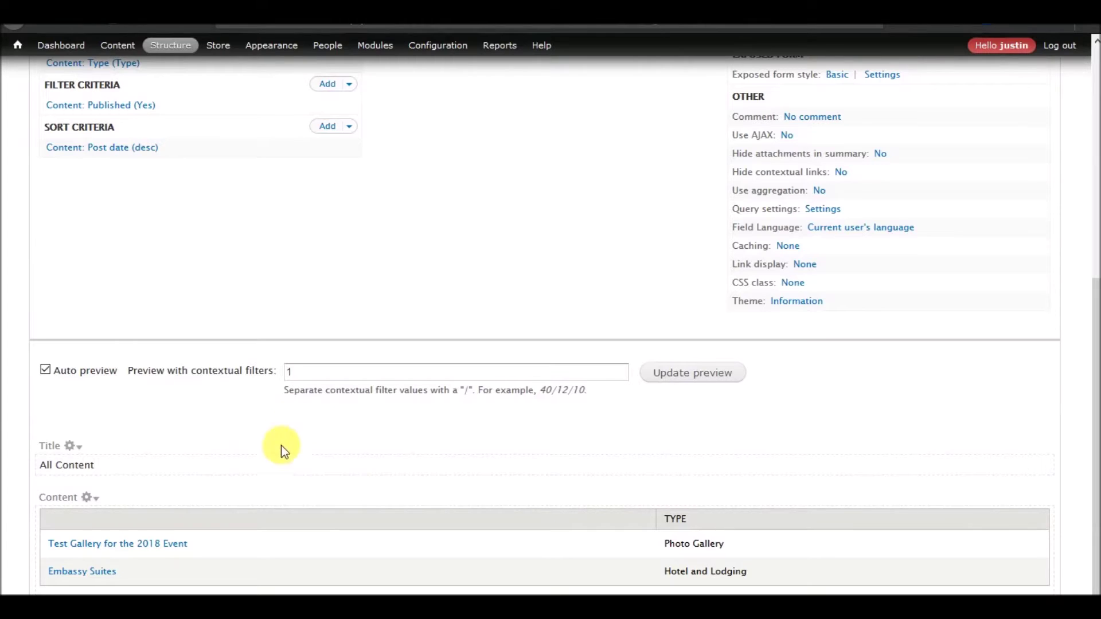
Step: Create the label Title for the Content: Title field, leaving its style, no-results and rewrite settings at their defaults
{"action": "scroll", "coordinate": [167, 512], "scroll_direction": "up", "scroll_amount": 8}
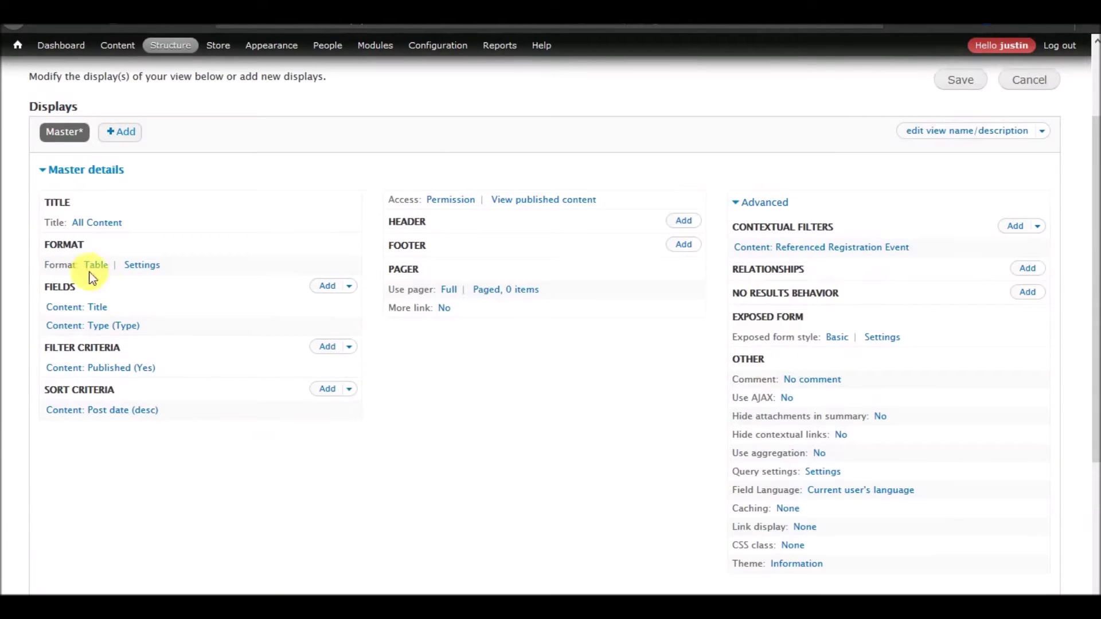
{"action": "left_click", "coordinate": [69, 309]}
{"action": "left_click", "coordinate": [269, 173]}
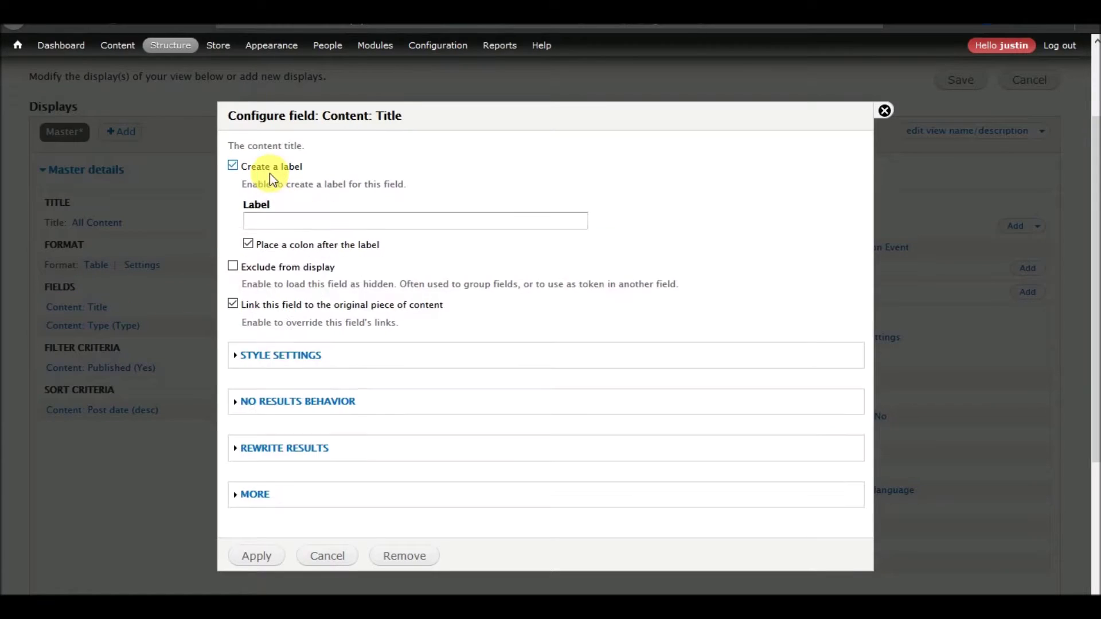
{"action": "left_click", "coordinate": [321, 223]}
{"action": "type", "text": "Title"}
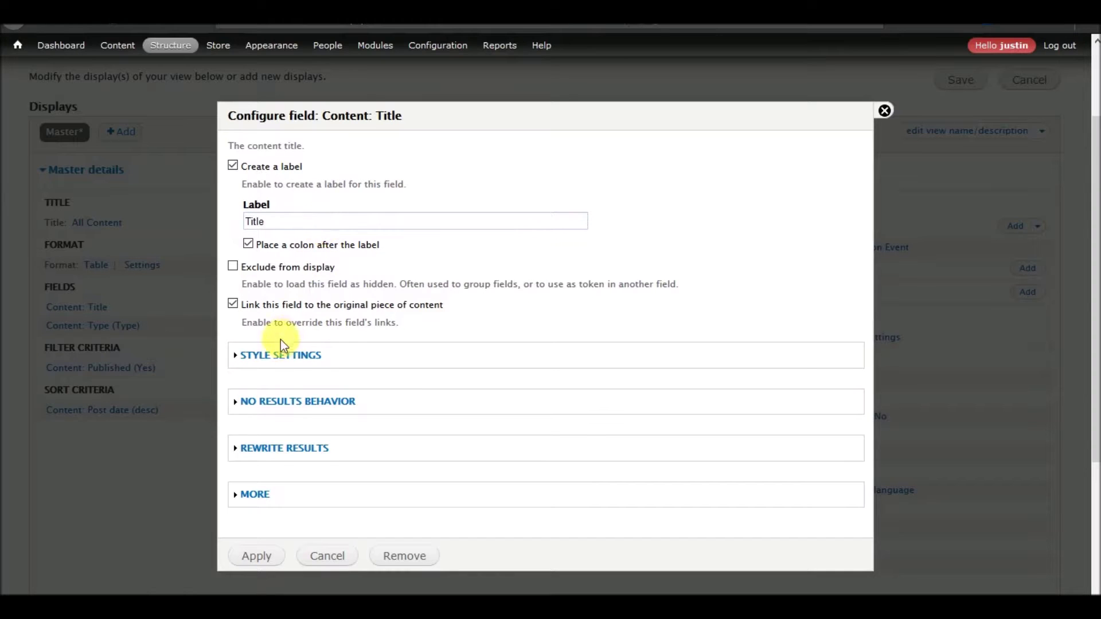
{"action": "left_click", "coordinate": [278, 355]}
{"action": "scroll", "coordinate": [381, 363], "scroll_direction": "down", "scroll_amount": 3}
{"action": "left_click", "coordinate": [283, 428]}
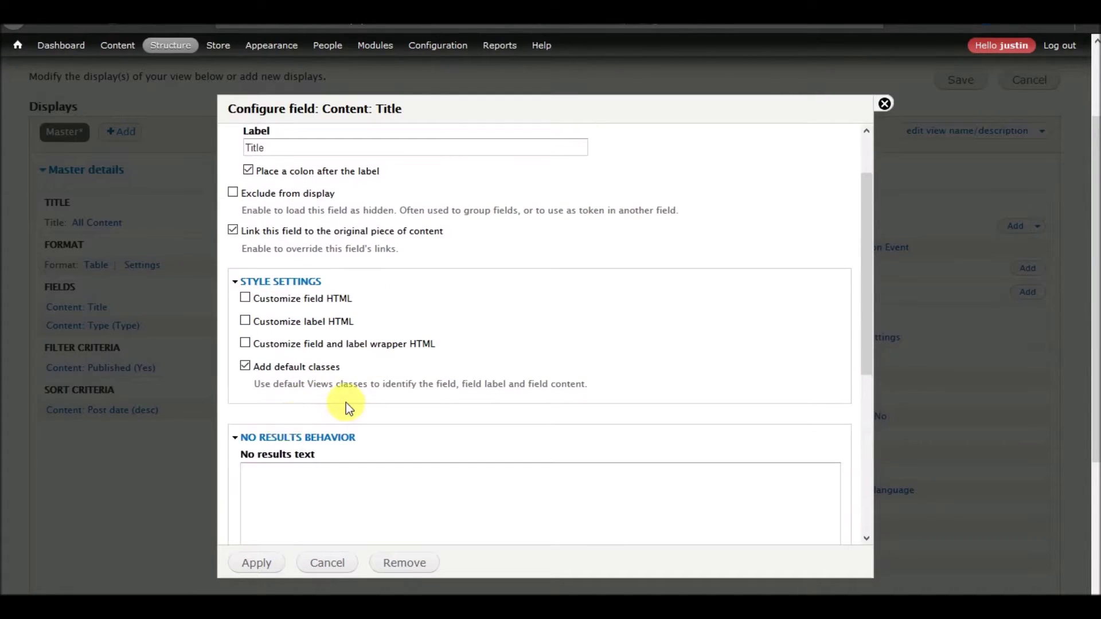
{"action": "scroll", "coordinate": [346, 404], "scroll_direction": "down", "scroll_amount": 5}
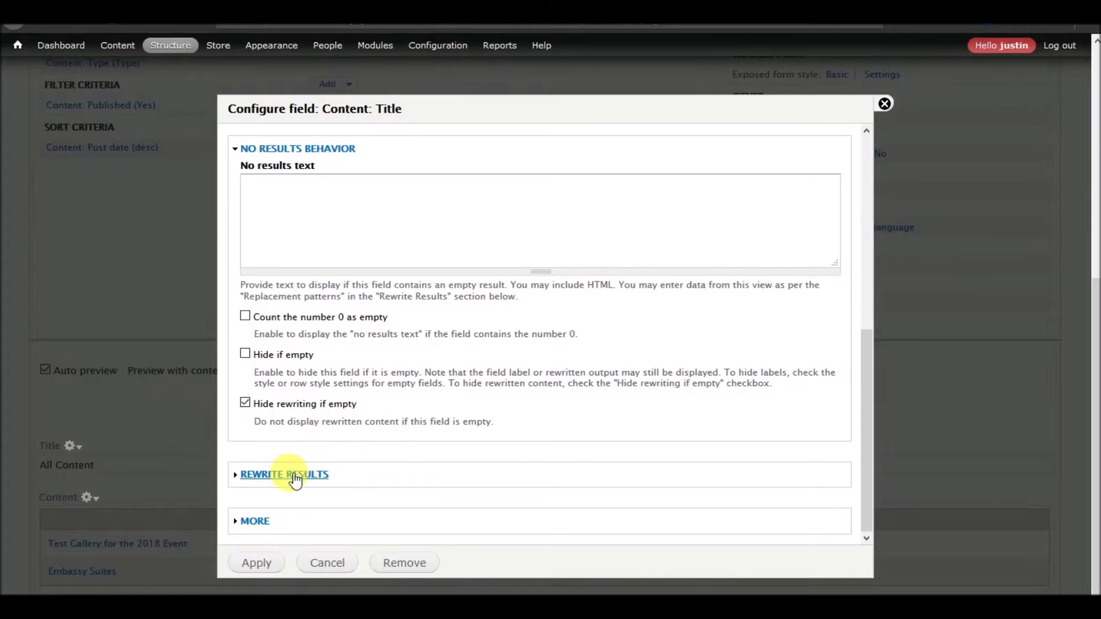
{"action": "left_click", "coordinate": [290, 479]}
{"action": "scroll", "coordinate": [412, 413], "scroll_direction": "down", "scroll_amount": 5}
{"action": "left_click", "coordinate": [256, 561]}
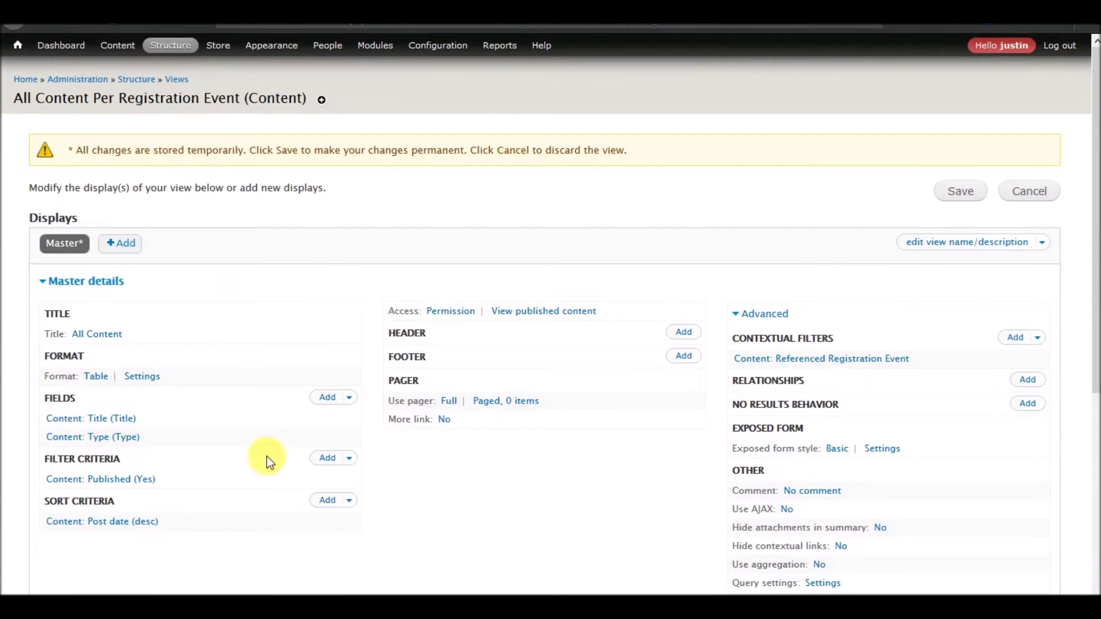
Step: Examine the preview table of content titles and types for contextual filter value 1 against the view's settings
{"action": "scroll", "coordinate": [549, 374], "scroll_direction": "down", "scroll_amount": 6}
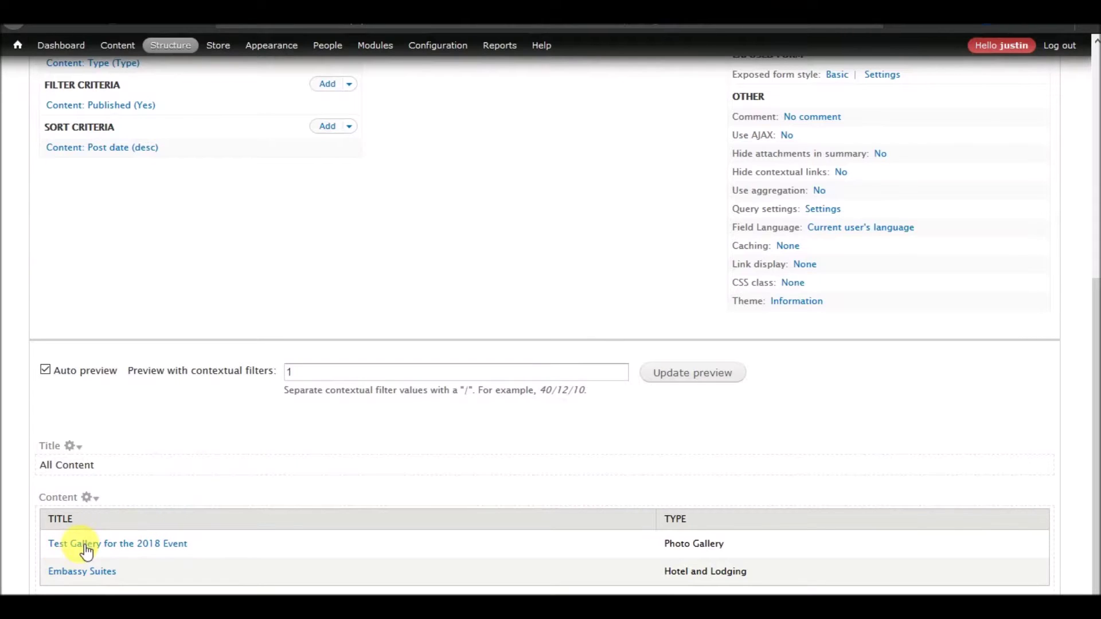
{"action": "scroll", "coordinate": [238, 294], "scroll_direction": "up", "scroll_amount": 4}
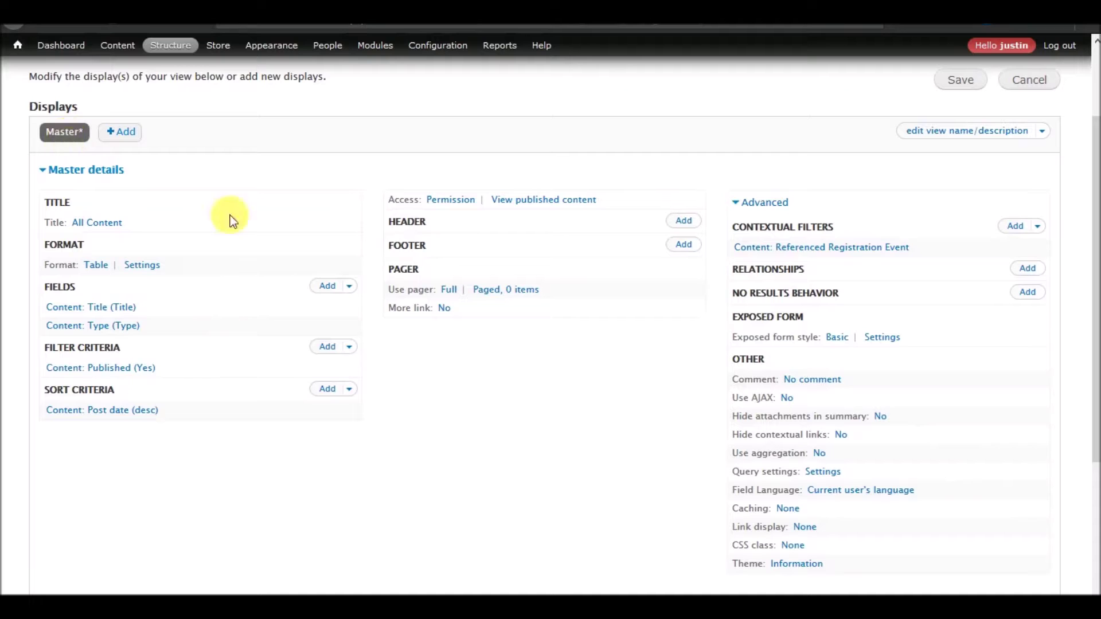
{"action": "scroll", "coordinate": [529, 382], "scroll_direction": "down", "scroll_amount": 4}
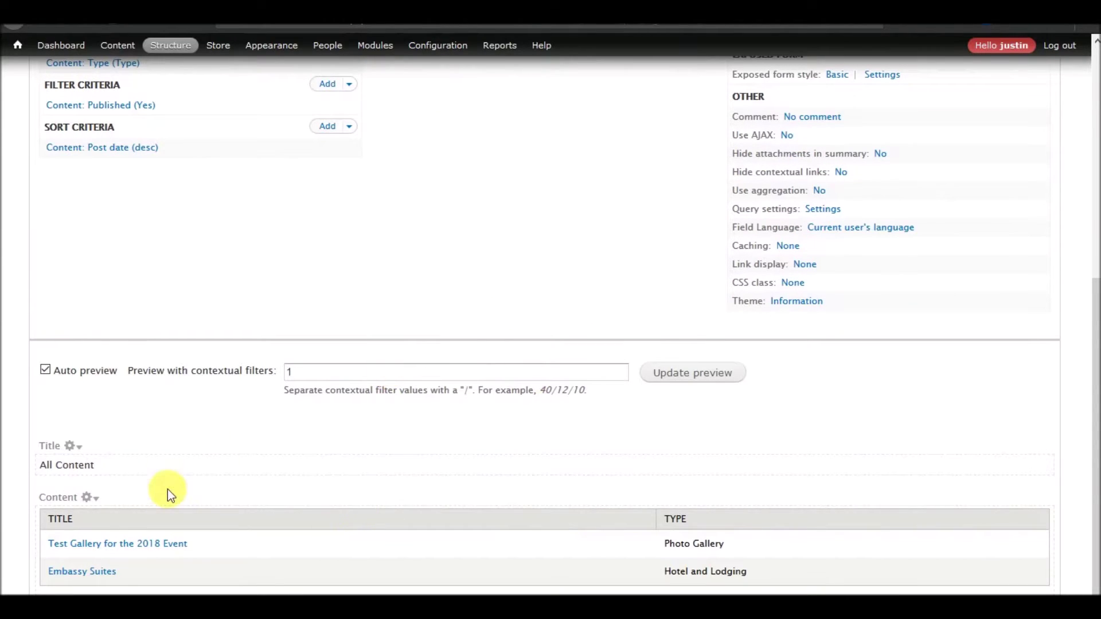
{"action": "scroll", "coordinate": [168, 489], "scroll_direction": "up", "scroll_amount": 5}
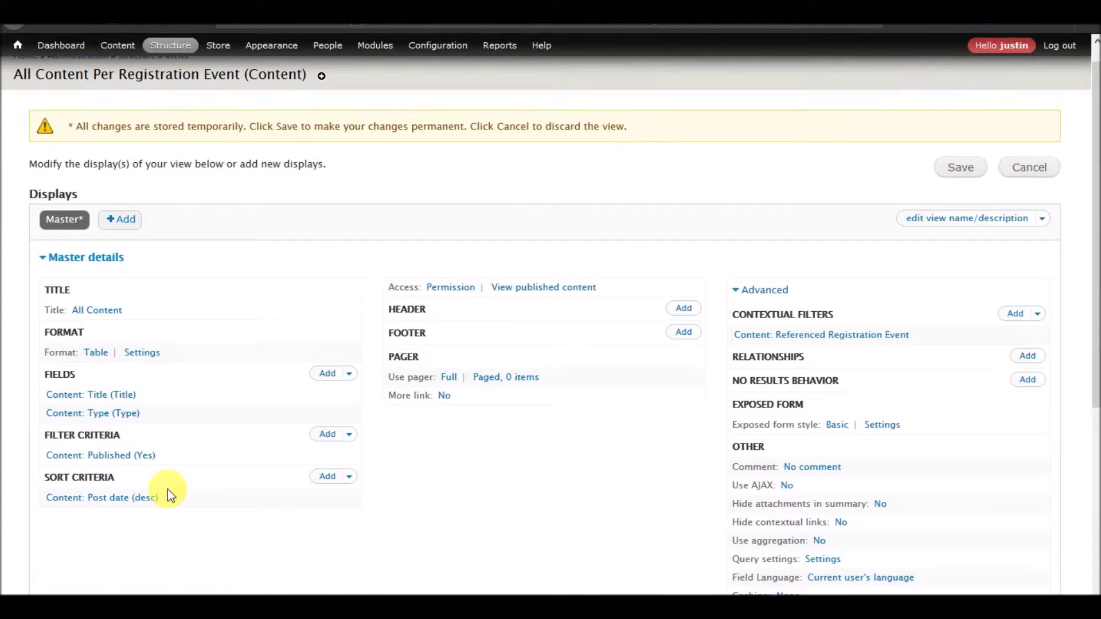
{"action": "scroll", "coordinate": [167, 489], "scroll_direction": "down", "scroll_amount": 5}
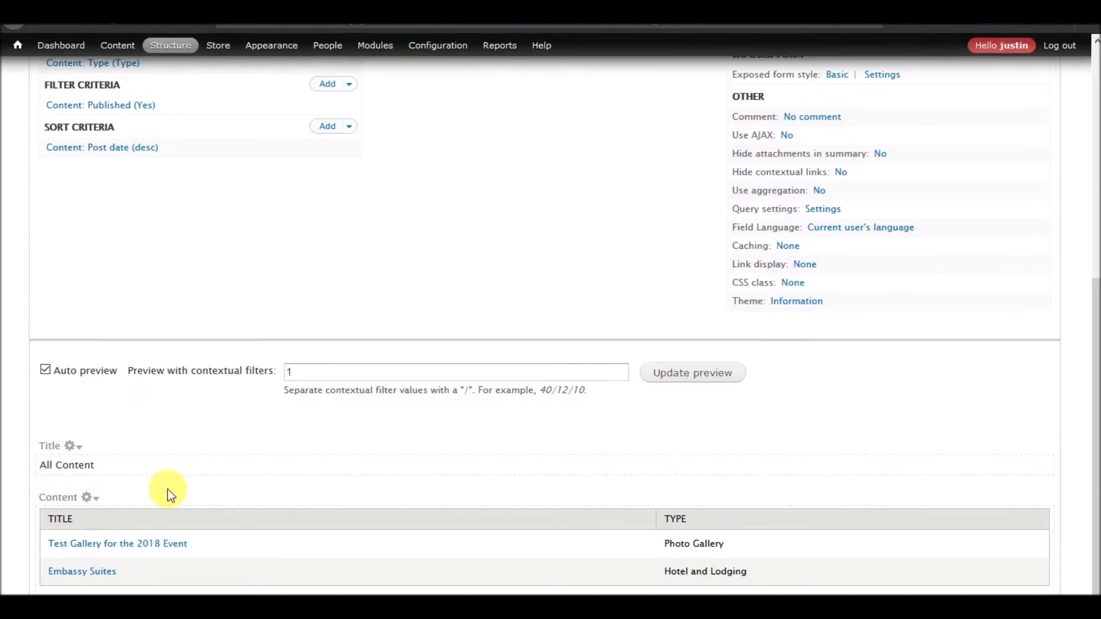
{"action": "scroll", "coordinate": [168, 490], "scroll_direction": "up", "scroll_amount": 4}
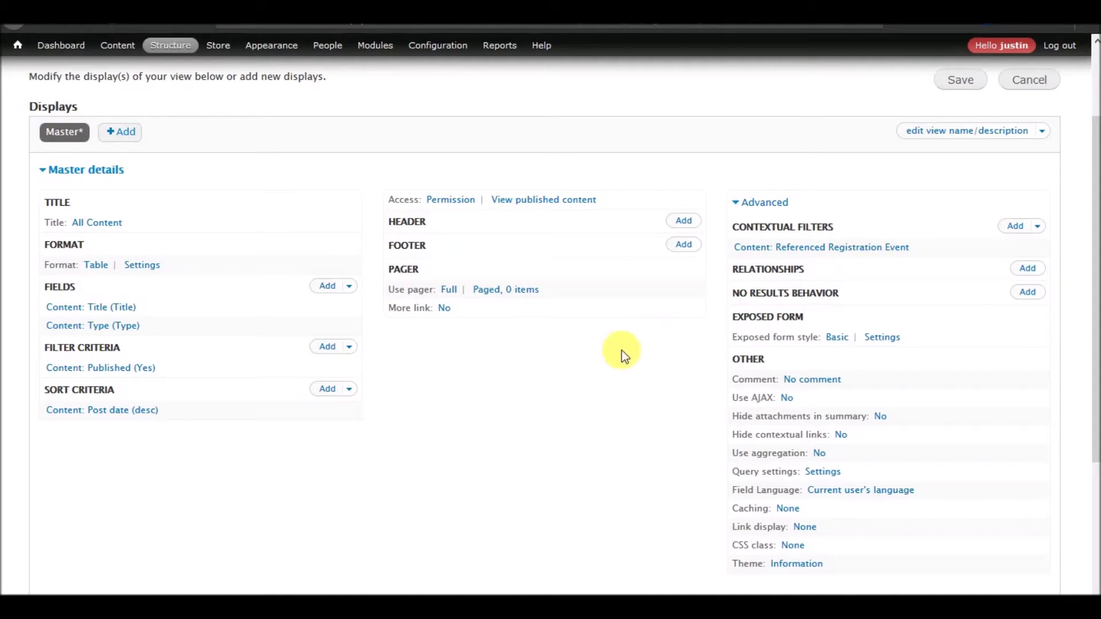
{"action": "scroll", "coordinate": [706, 339], "scroll_direction": "down", "scroll_amount": 5}
{"action": "left_click", "coordinate": [327, 371]}
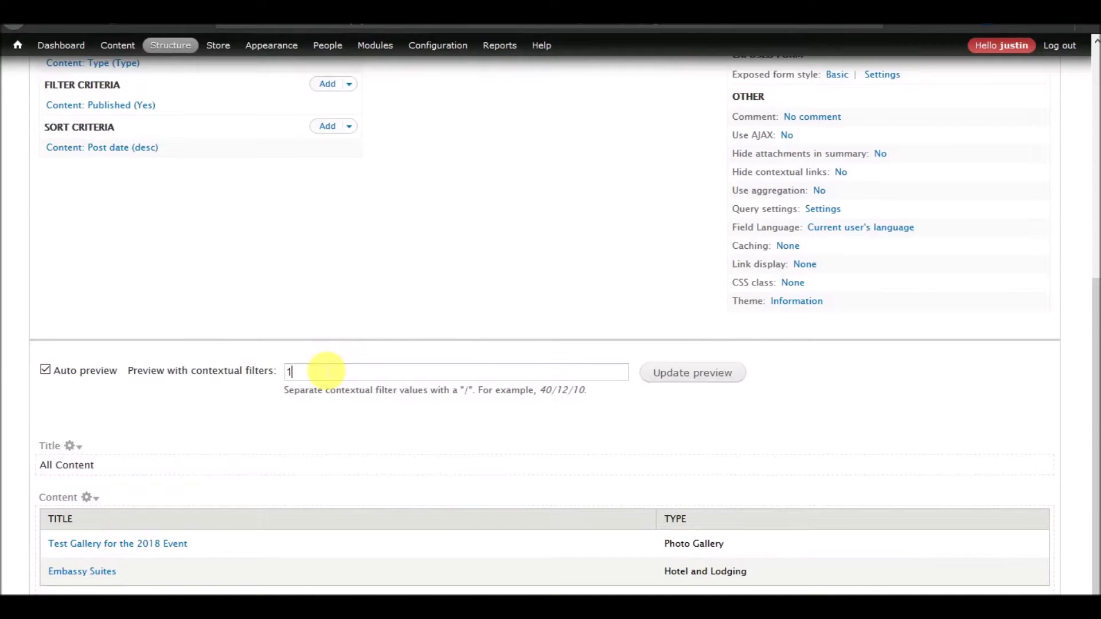
Step: Add a Content pane display to the view
{"action": "scroll", "coordinate": [451, 409], "scroll_direction": "up", "scroll_amount": 6}
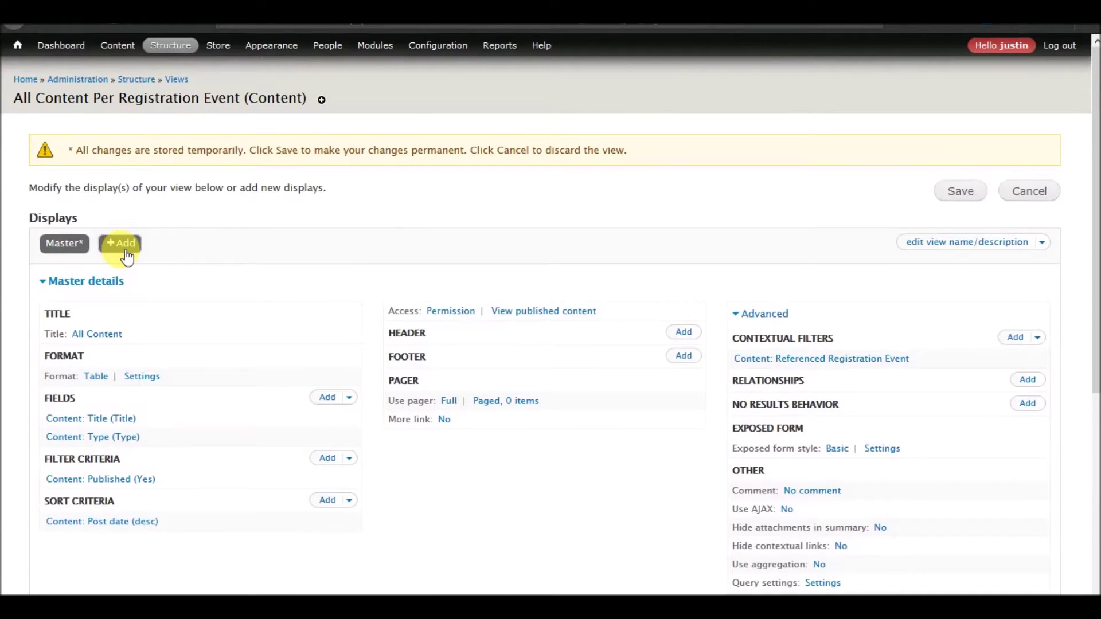
{"action": "left_click", "coordinate": [122, 244]}
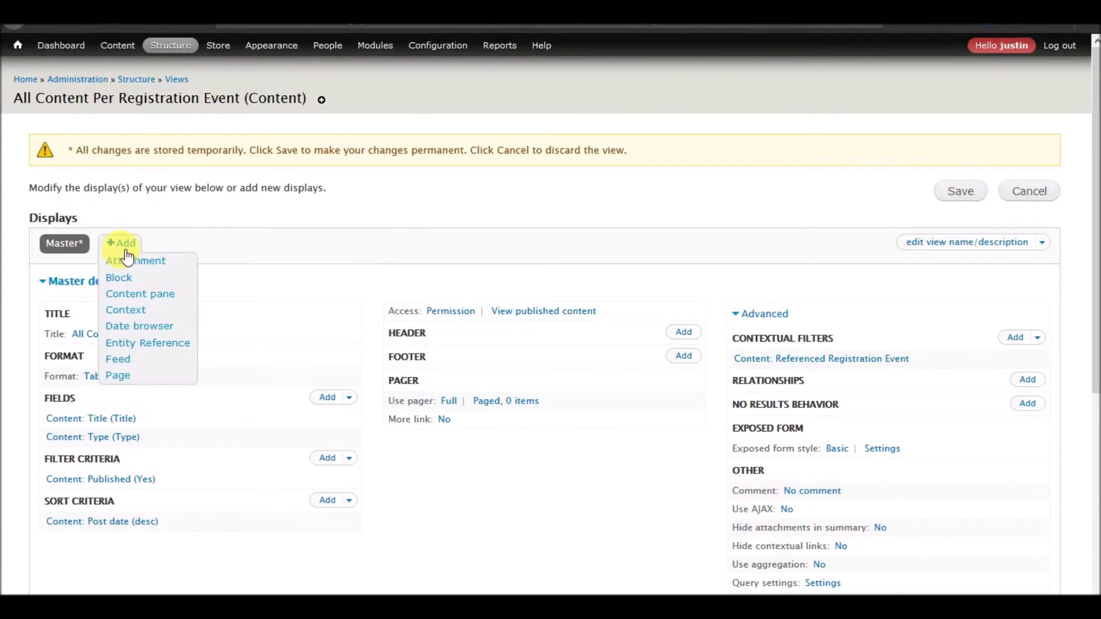
{"action": "left_click", "coordinate": [140, 295]}
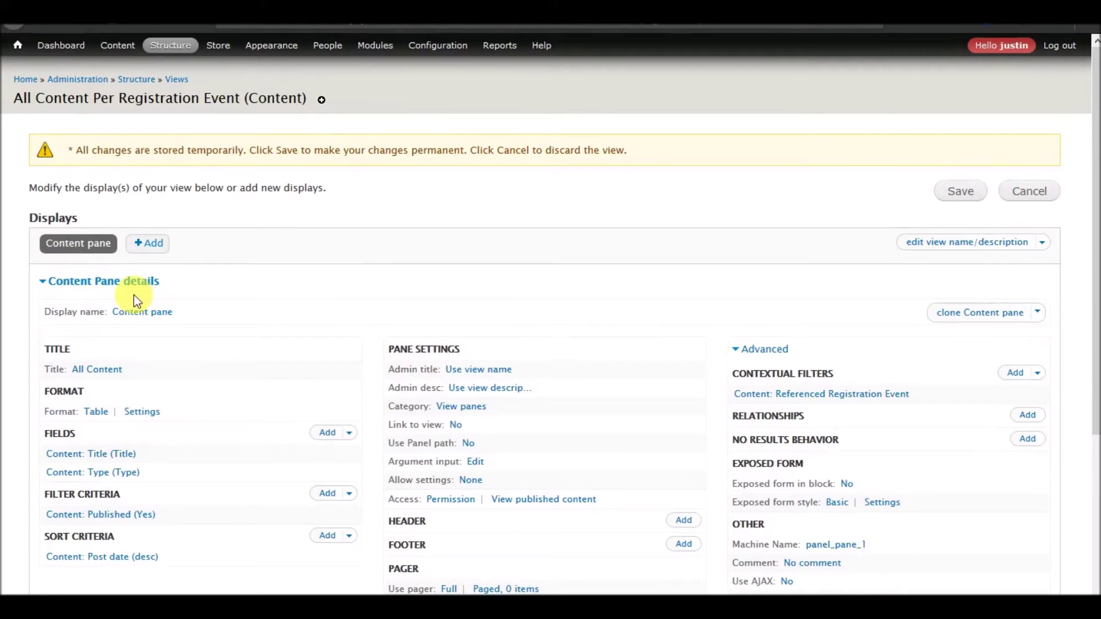
Step: Set the content pane's Use Panel path option to Yes so links inherit the panel display's path
{"action": "scroll", "coordinate": [193, 298], "scroll_direction": "down", "scroll_amount": 5}
{"action": "mouse_move", "coordinate": [437, 45]}
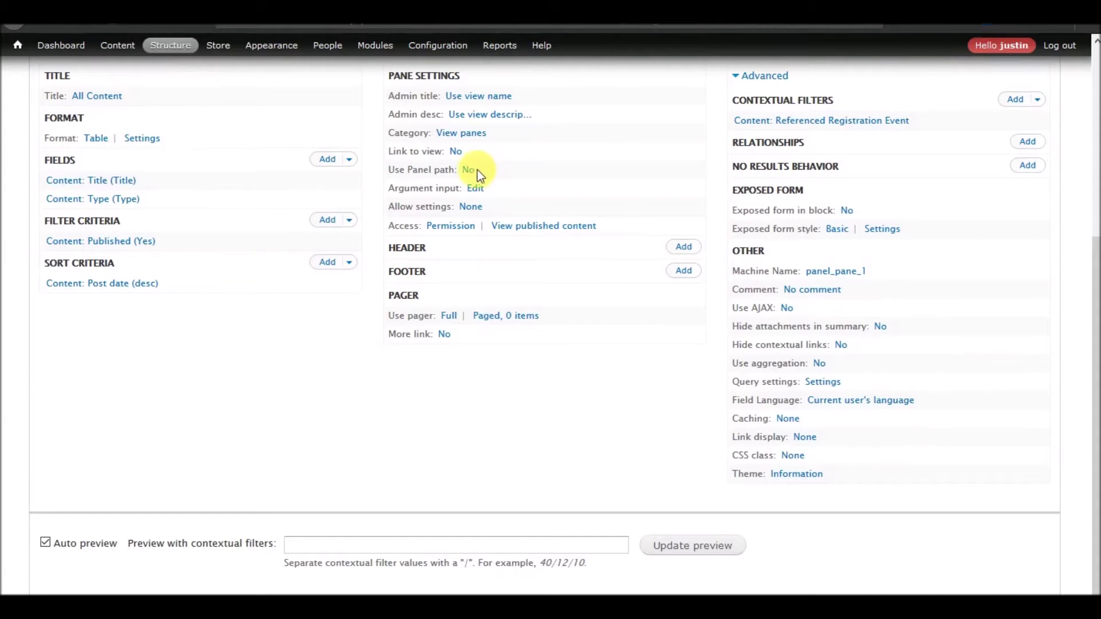
{"action": "left_click", "coordinate": [469, 170]}
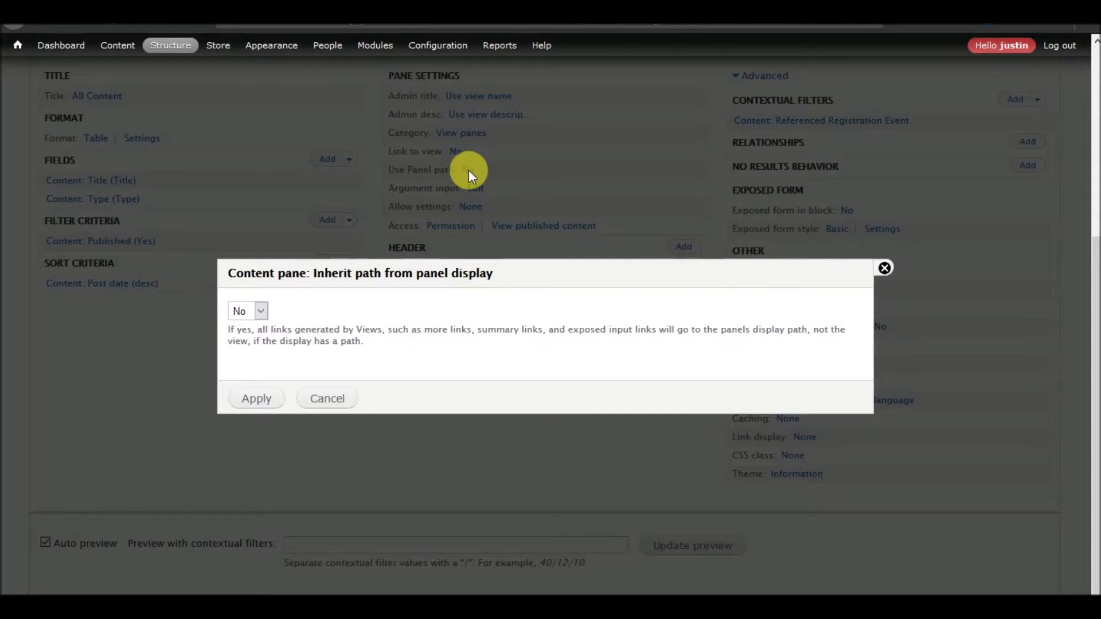
{"action": "left_click", "coordinate": [261, 311]}
{"action": "left_click", "coordinate": [246, 327]}
{"action": "left_click", "coordinate": [256, 399]}
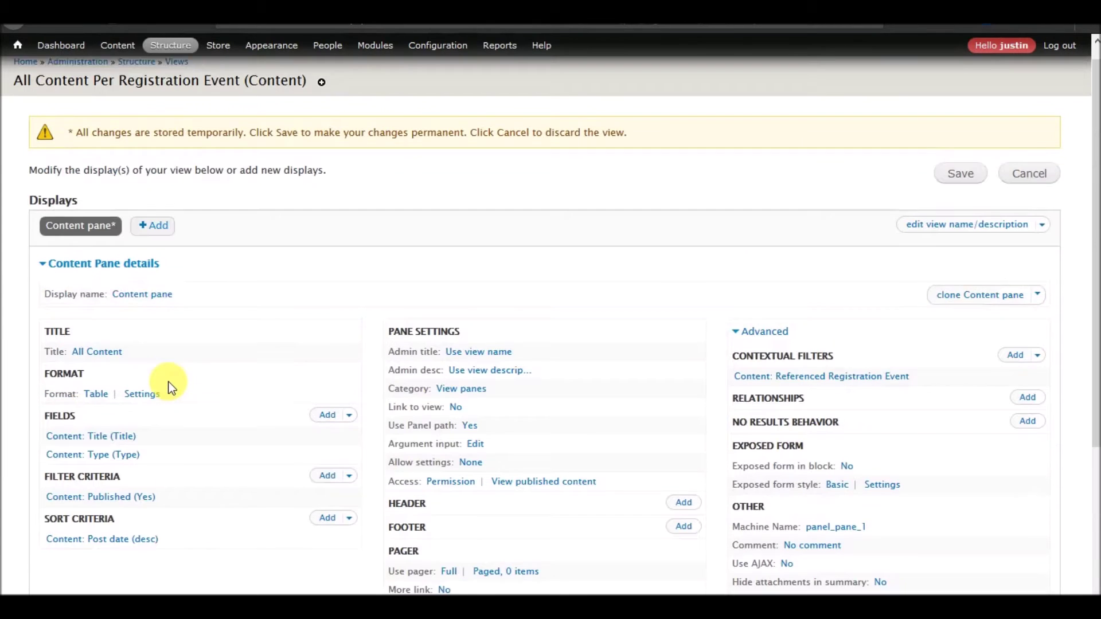
Step: Replace the content pane's display name with All Content Per Registration Event
{"action": "left_click", "coordinate": [140, 300]}
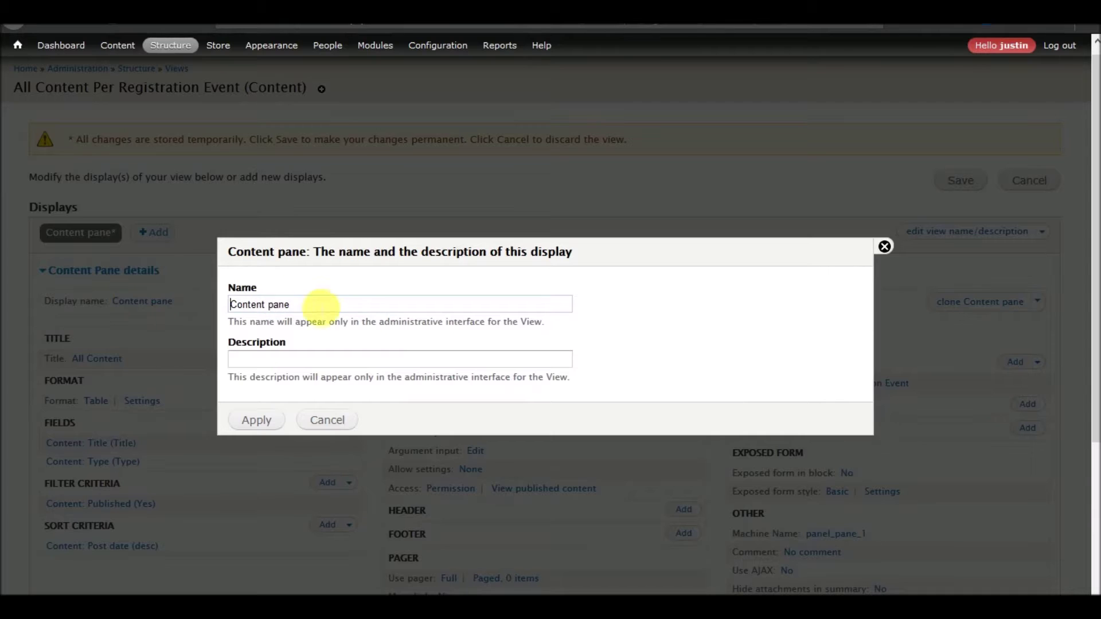
{"action": "left_click_drag", "start_coordinate": [338, 308], "coordinate": [195, 300]}
{"action": "type", "text": "All co"}
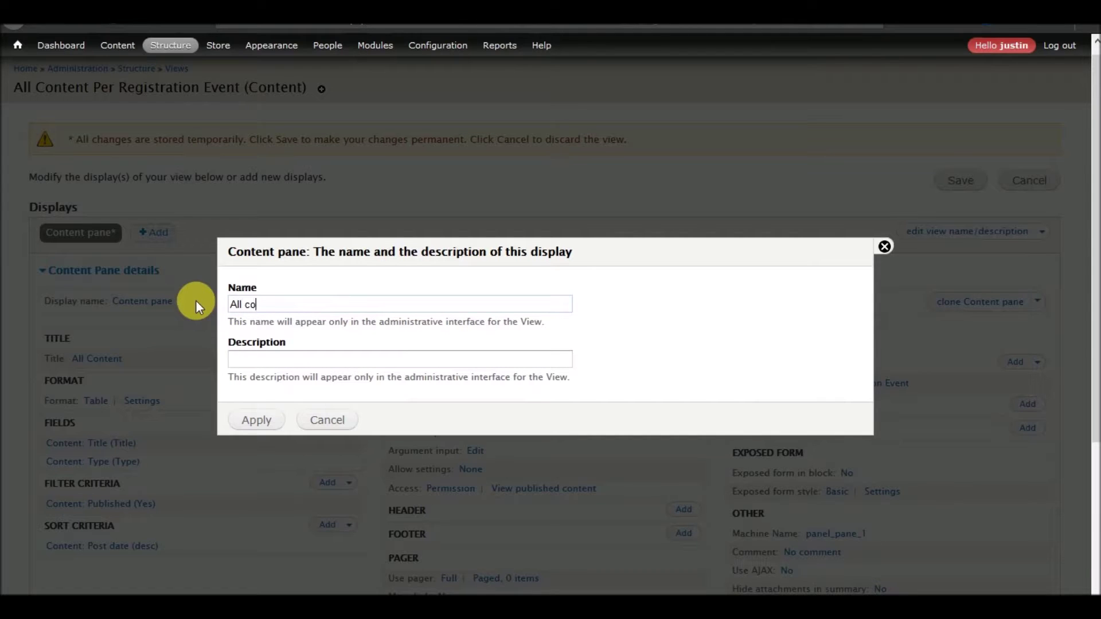
{"action": "type", "text": "ntent"}
{"action": "key", "text": "BackSpace"}
{"action": "key", "text": "BackSpace"}
{"action": "key", "text": "BackSpace"}
{"action": "key", "text": "BackSpace"}
{"action": "key", "text": "BackSpace"}
{"action": "key", "text": "BackSpace"}
{"action": "key", "text": "BackSpace"}
{"action": "type", "text": "Content Per Registration Event"}
Step: Enter the display description "Shows every type of content created for any given event" and apply the name and description
{"action": "key", "text": "Tab"}
{"action": "type", "text": "Shows ever"}
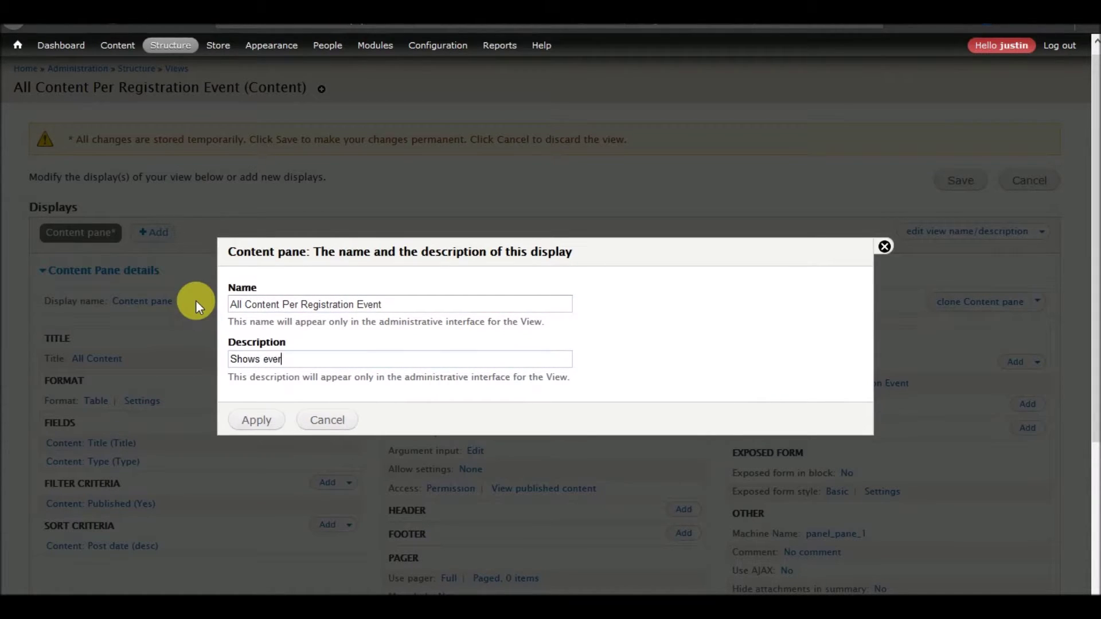
{"action": "type", "text": "y type of content created for any gi"}
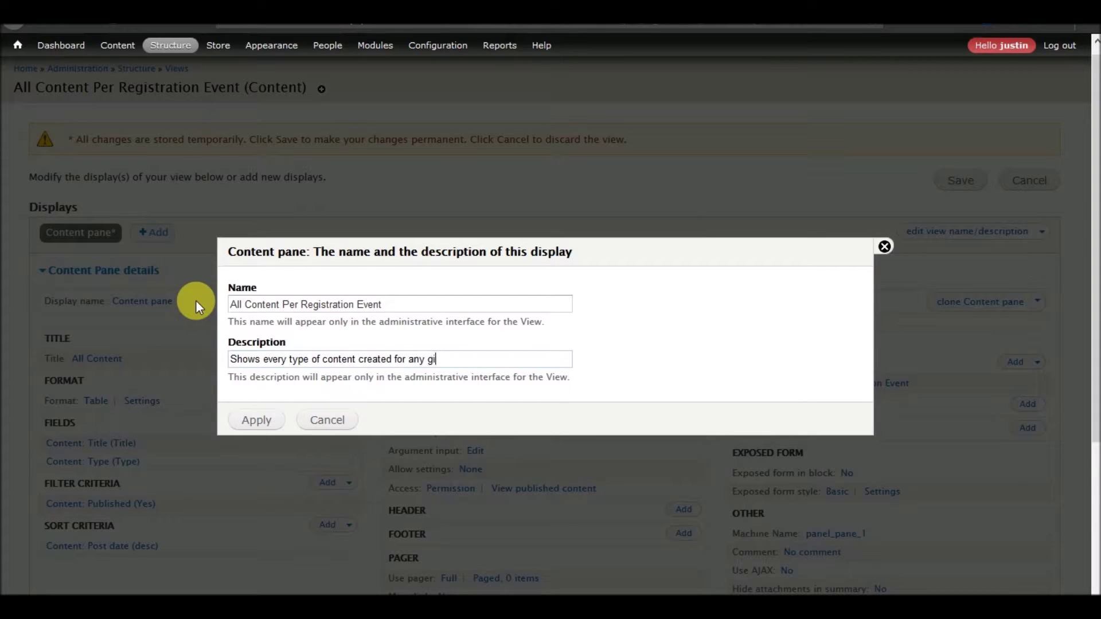
{"action": "type", "text": "ven event"}
{"action": "left_click", "coordinate": [247, 423]}
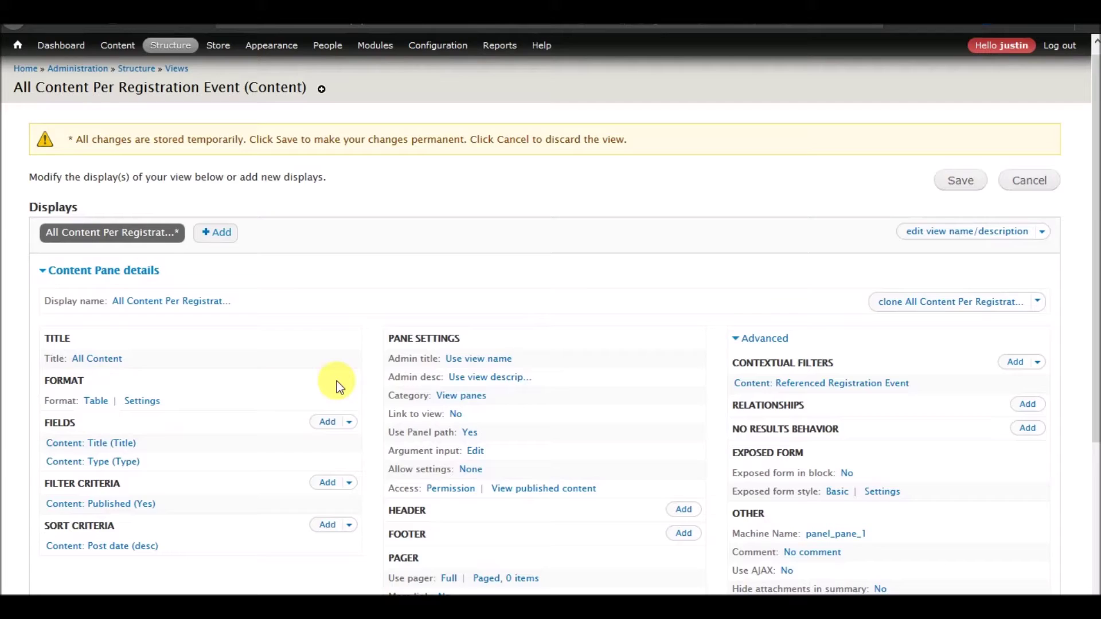
Step: Preview the view with a contextual filter value of 1, check its settings, and save the view
{"action": "scroll", "coordinate": [336, 380], "scroll_direction": "down", "scroll_amount": 5}
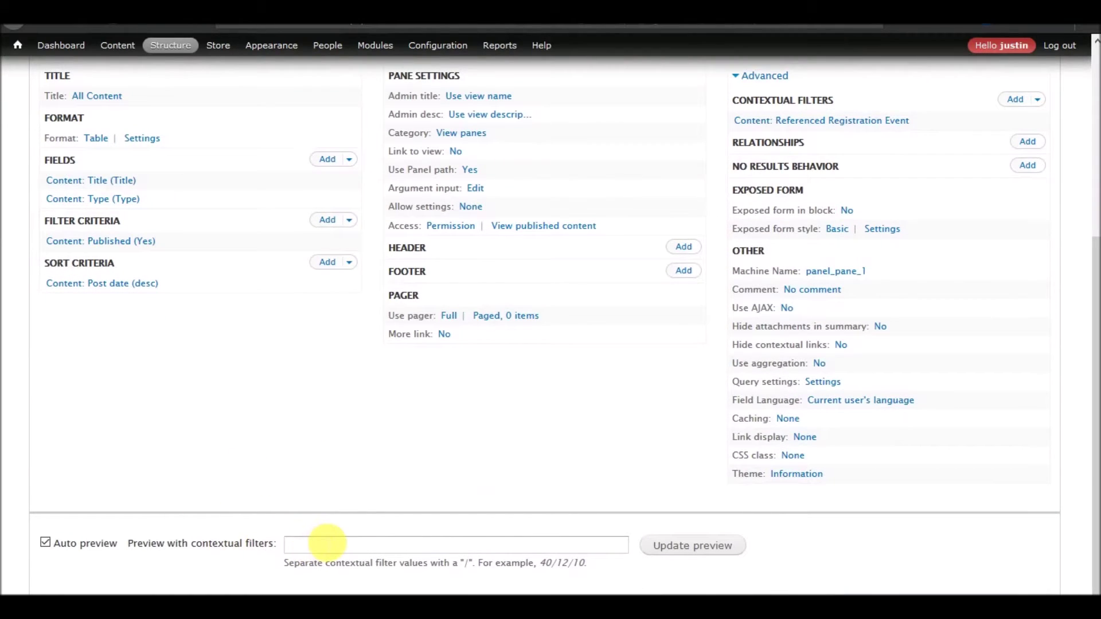
{"action": "left_click", "coordinate": [679, 547]}
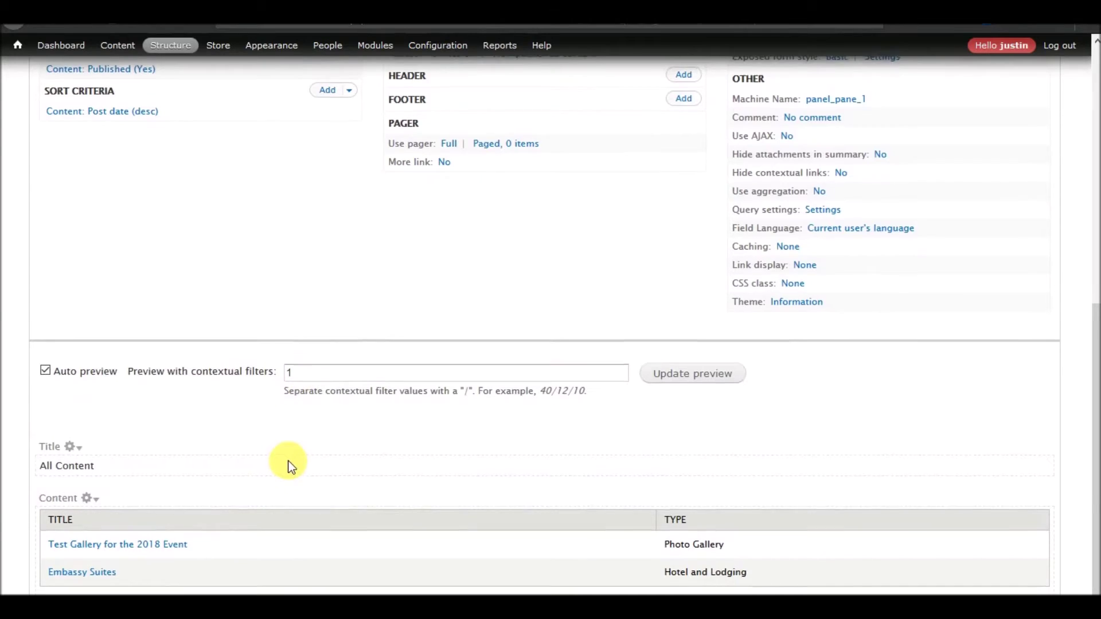
{"action": "scroll", "coordinate": [290, 463], "scroll_direction": "up", "scroll_amount": 8}
{"action": "scroll", "coordinate": [289, 465], "scroll_direction": "down", "scroll_amount": 6}
{"action": "scroll", "coordinate": [294, 461], "scroll_direction": "up", "scroll_amount": 3}
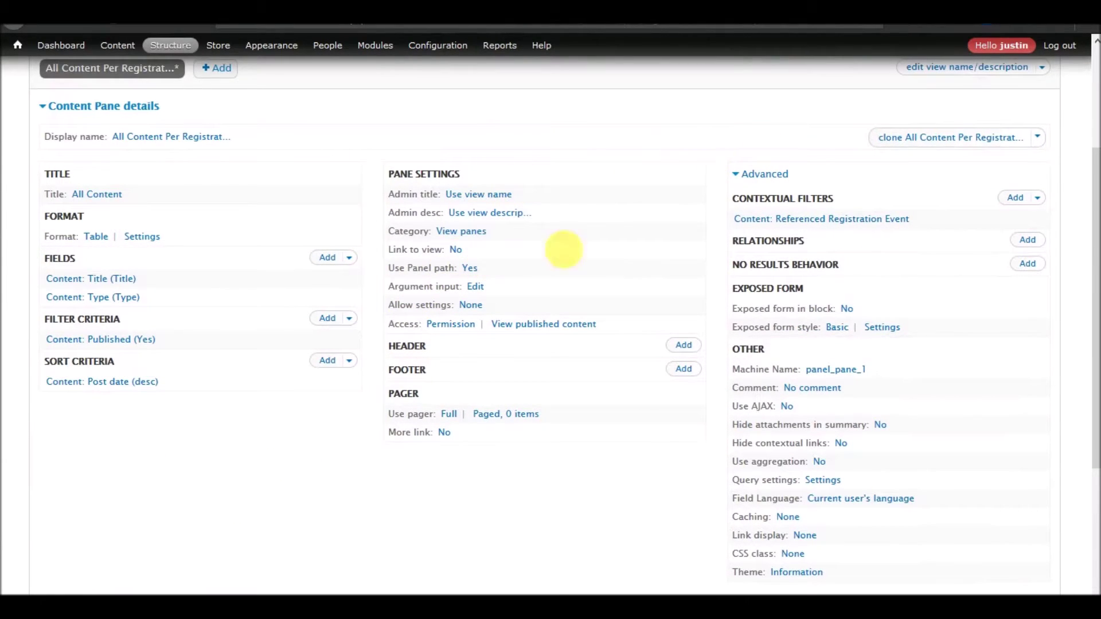
{"action": "scroll", "coordinate": [629, 378], "scroll_direction": "up", "scroll_amount": 3}
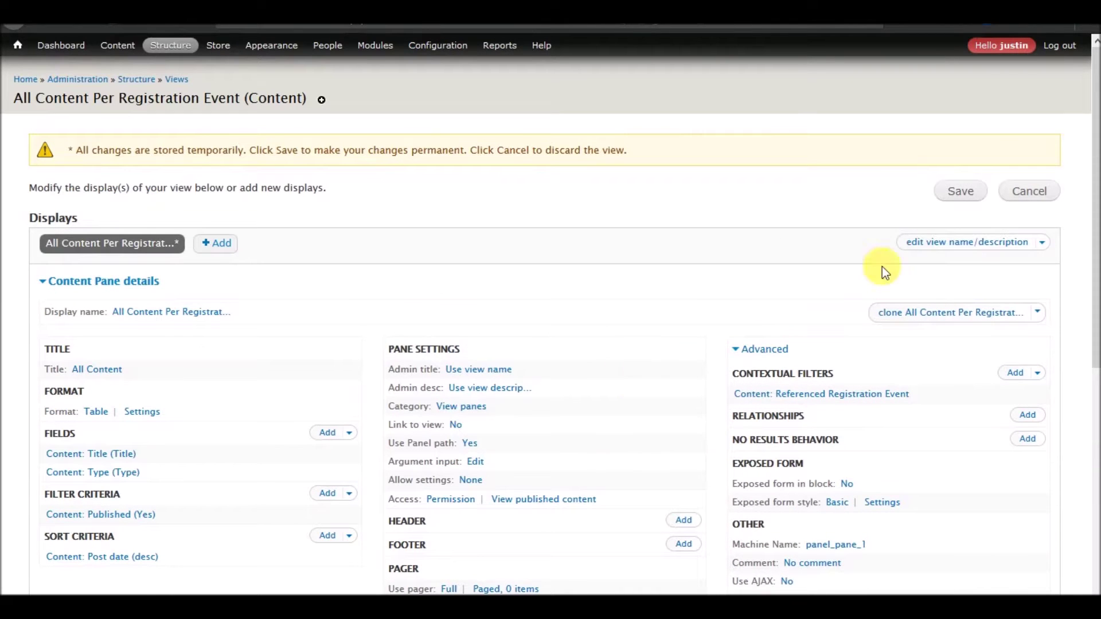
{"action": "left_click", "coordinate": [967, 195]}
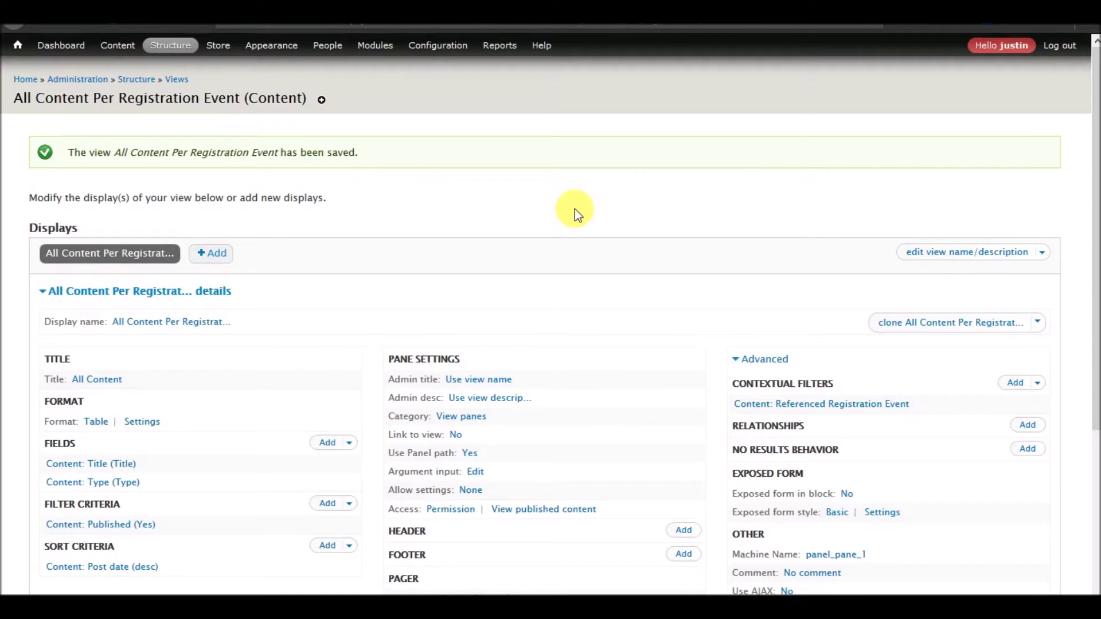
{"action": "left_click", "coordinate": [315, 8]}
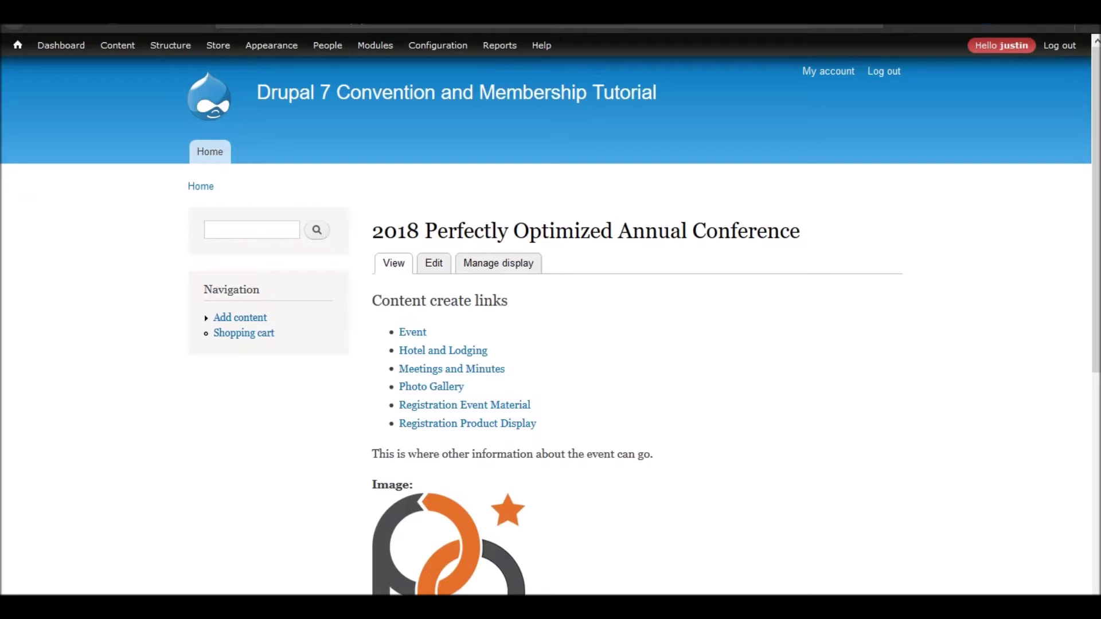
{"action": "left_click", "coordinate": [886, 298]}
{"action": "left_click", "coordinate": [869, 316]}
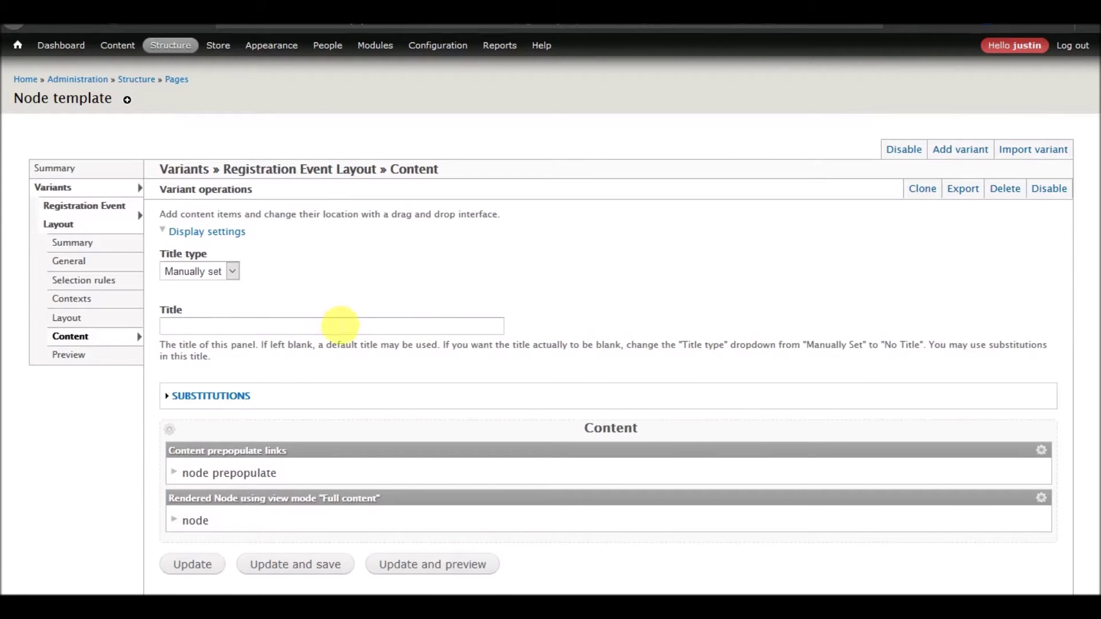
{"action": "left_click", "coordinate": [172, 431]}
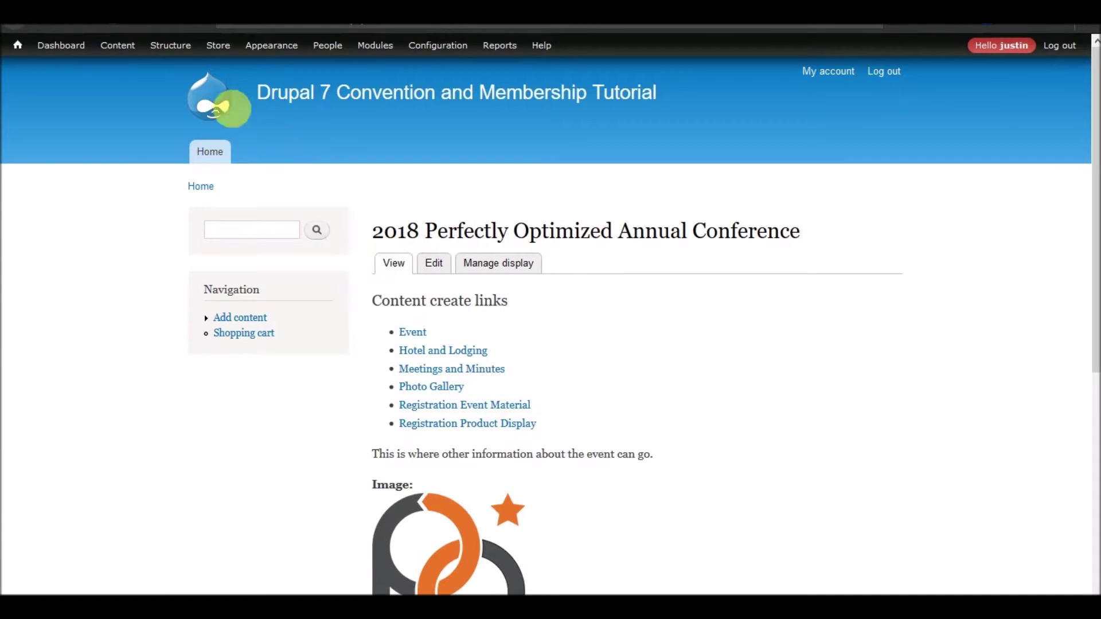
Step: Open the 2018 Perfectly Optimized Annual Conference page from the site's content list and edit its panel layout
{"action": "left_click", "coordinate": [119, 48]}
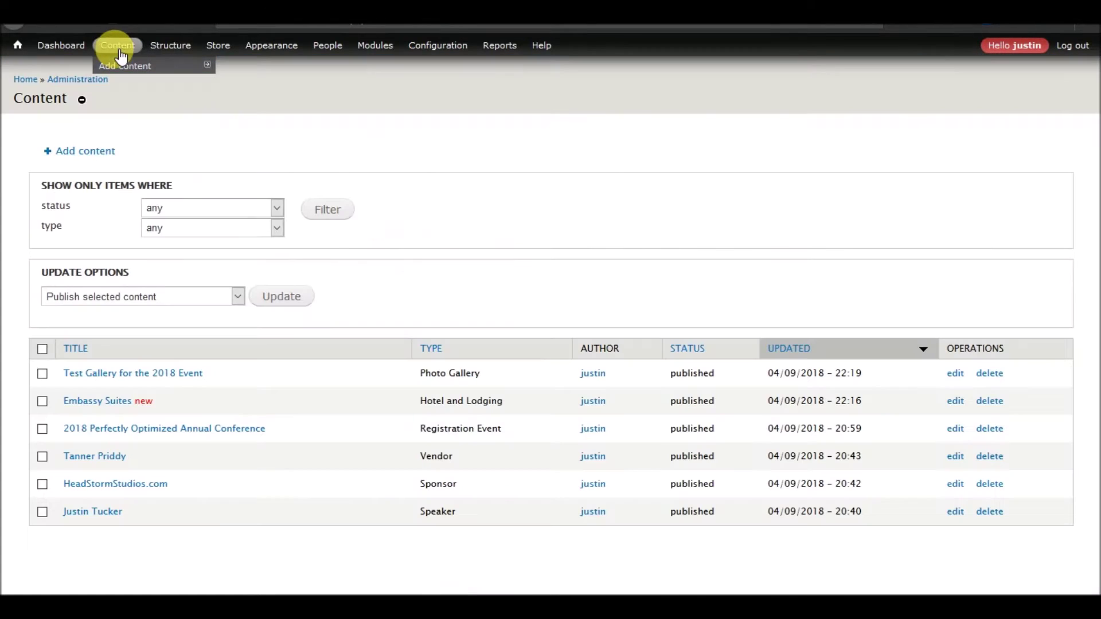
{"action": "left_click", "coordinate": [213, 431]}
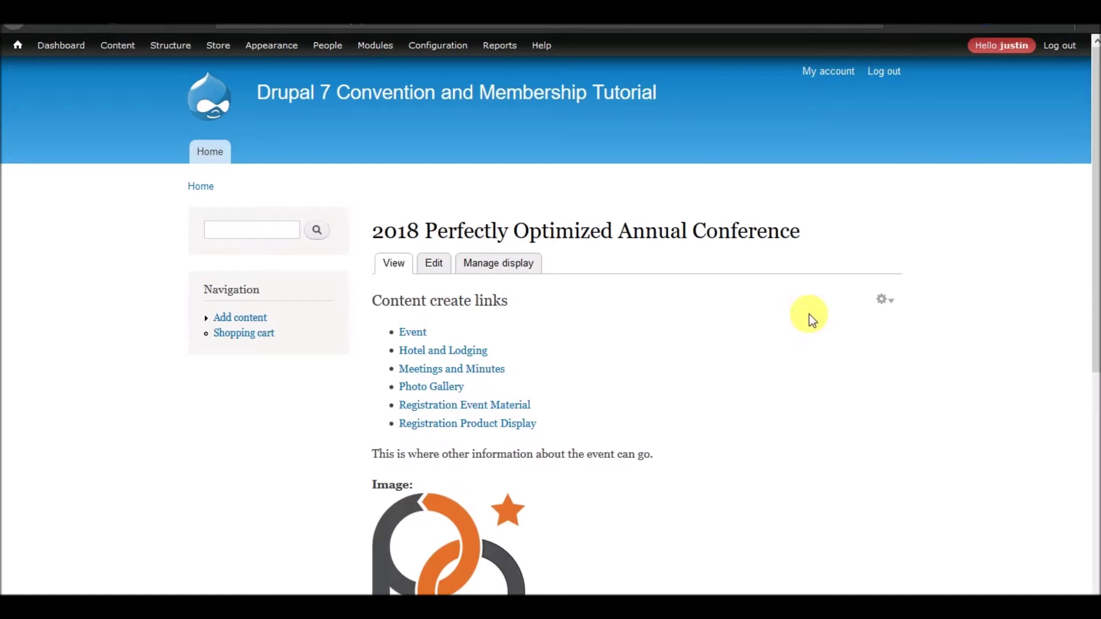
{"action": "left_click", "coordinate": [896, 304]}
{"action": "left_click", "coordinate": [873, 312]}
Step: Add the All Content Per Registration Event view pane to the layout's Content region, then update and save the variant
{"action": "left_click", "coordinate": [170, 430]}
{"action": "left_click", "coordinate": [197, 430]}
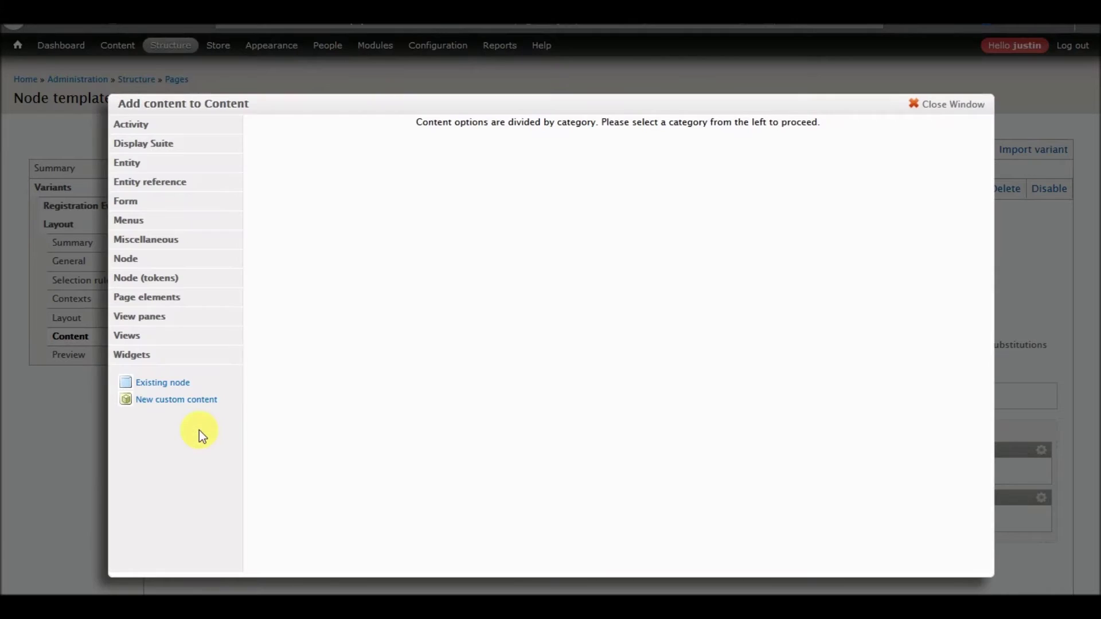
{"action": "left_click", "coordinate": [143, 322]}
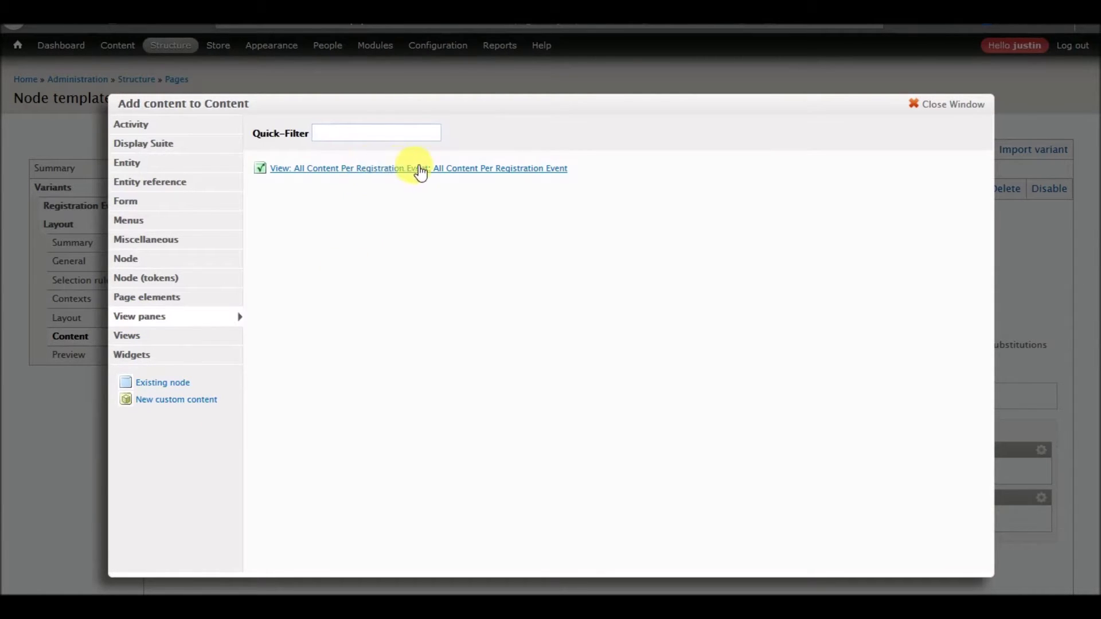
{"action": "left_click", "coordinate": [459, 170]}
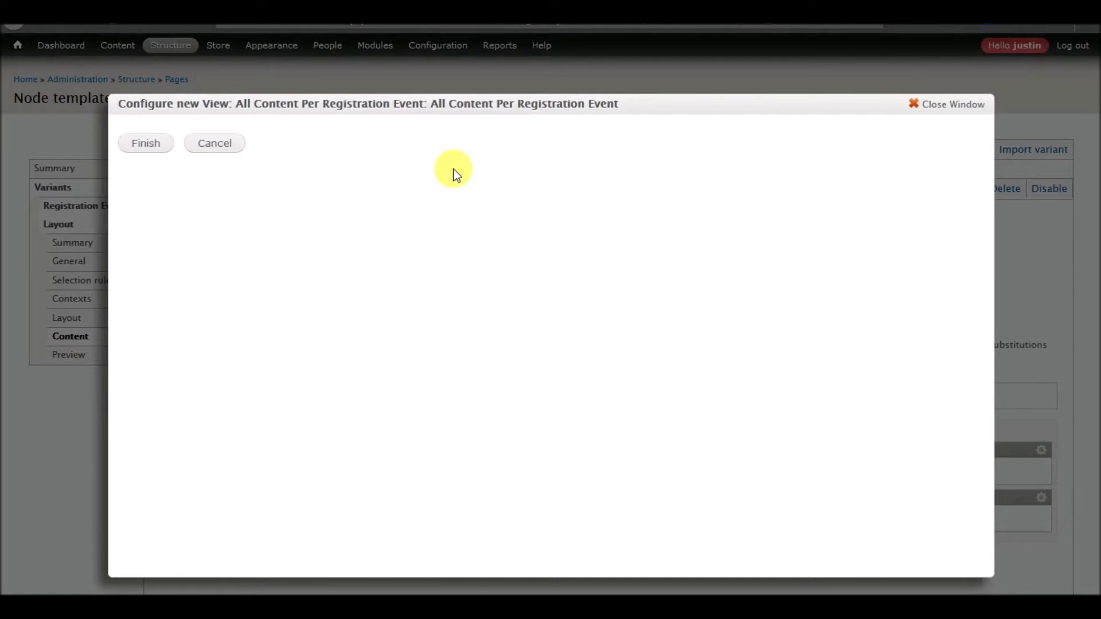
{"action": "left_click", "coordinate": [165, 144]}
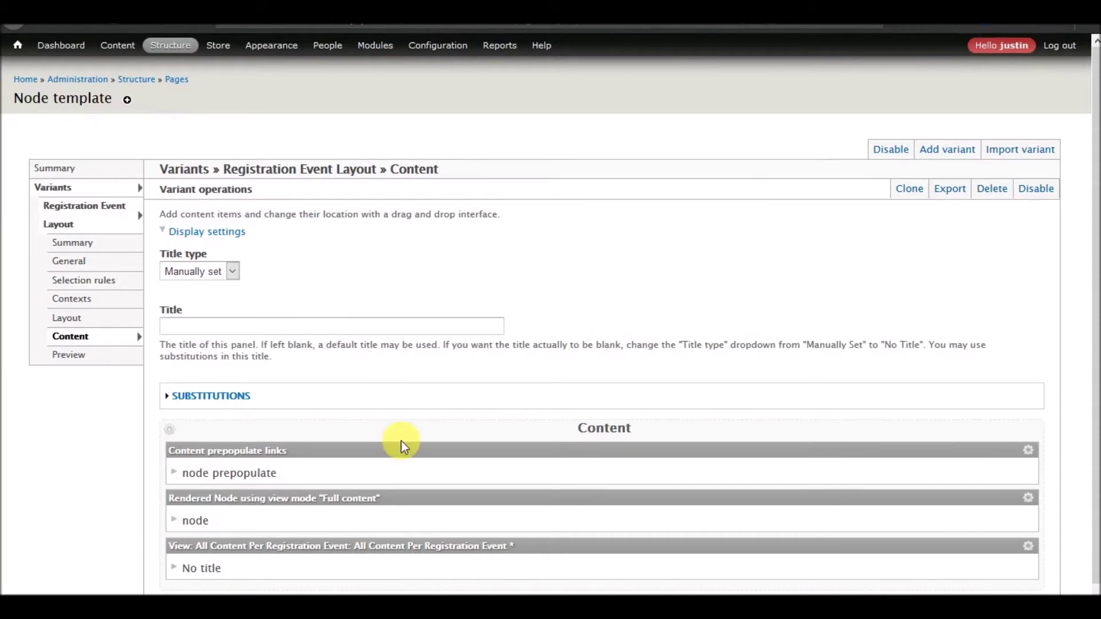
{"action": "scroll", "coordinate": [172, 470], "scroll_direction": "down", "scroll_amount": 1}
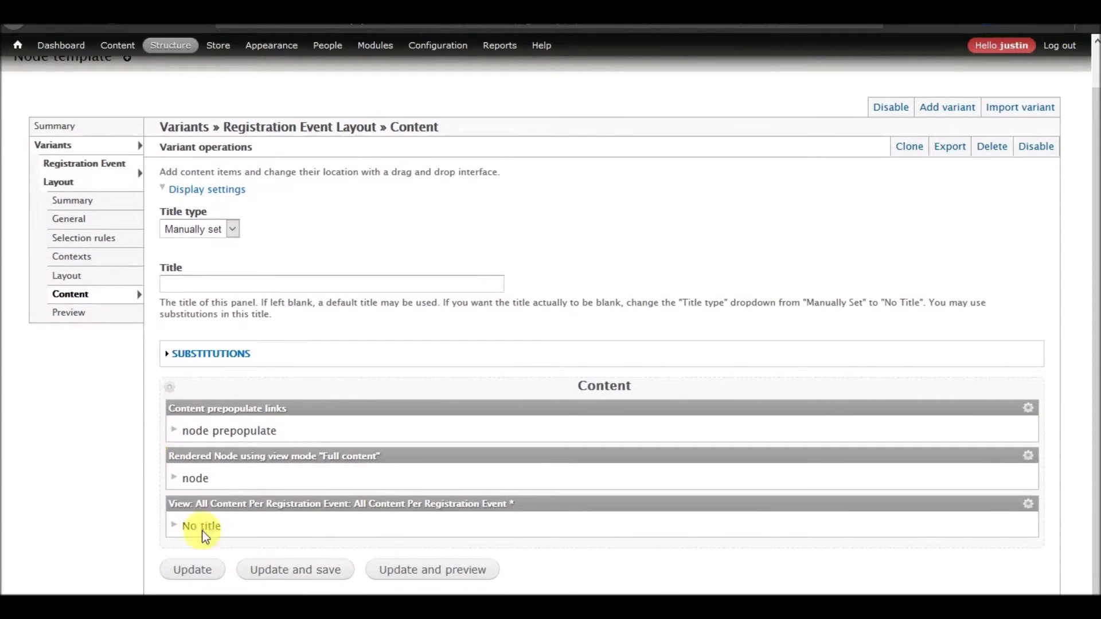
{"action": "left_click", "coordinate": [300, 574]}
Step: Examine the All Content table below the event details on the conference page
{"action": "scroll", "coordinate": [101, 440], "scroll_direction": "down", "scroll_amount": 9}
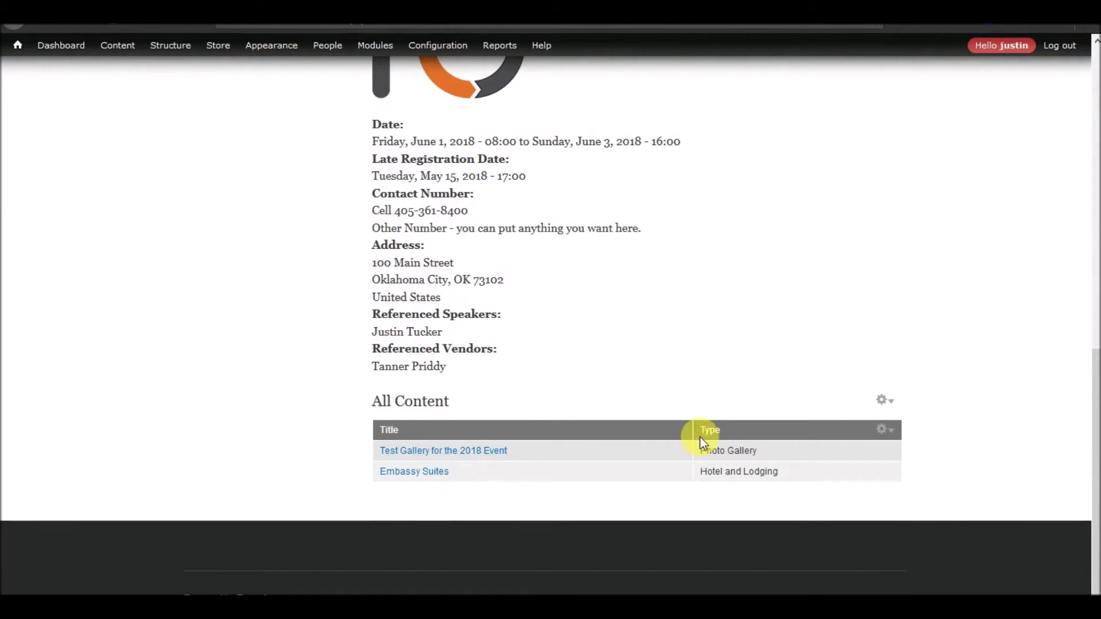
{"action": "scroll", "coordinate": [215, 481], "scroll_direction": "up", "scroll_amount": 4}
{"action": "scroll", "coordinate": [214, 480], "scroll_direction": "down", "scroll_amount": 4}
{"action": "scroll", "coordinate": [280, 408], "scroll_direction": "up", "scroll_amount": 8}
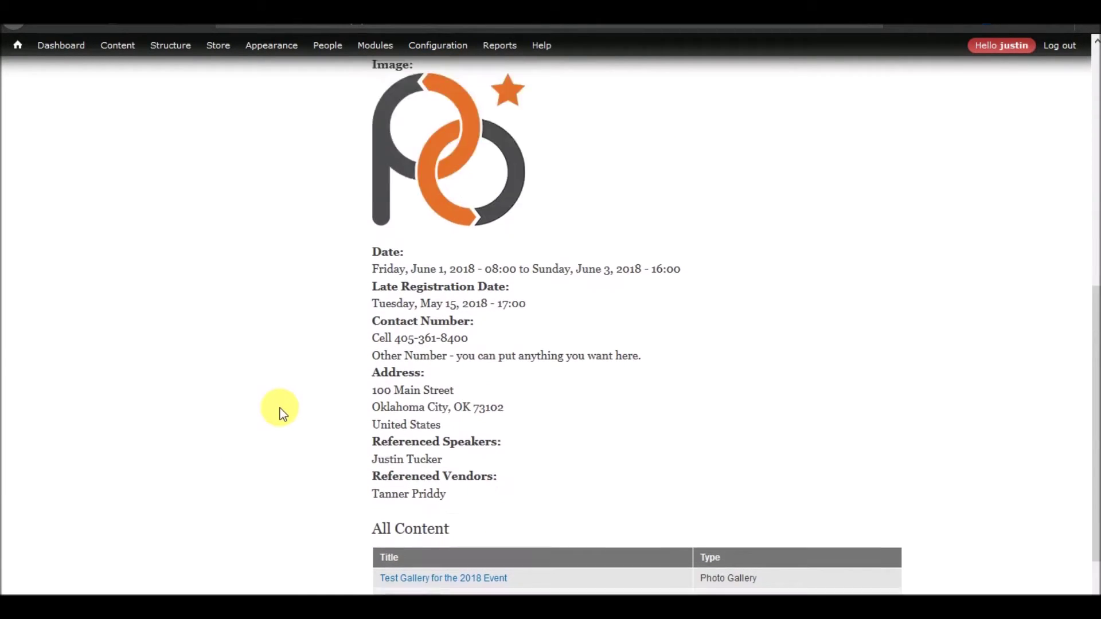
{"action": "scroll", "coordinate": [280, 408], "scroll_direction": "down", "scroll_amount": 8}
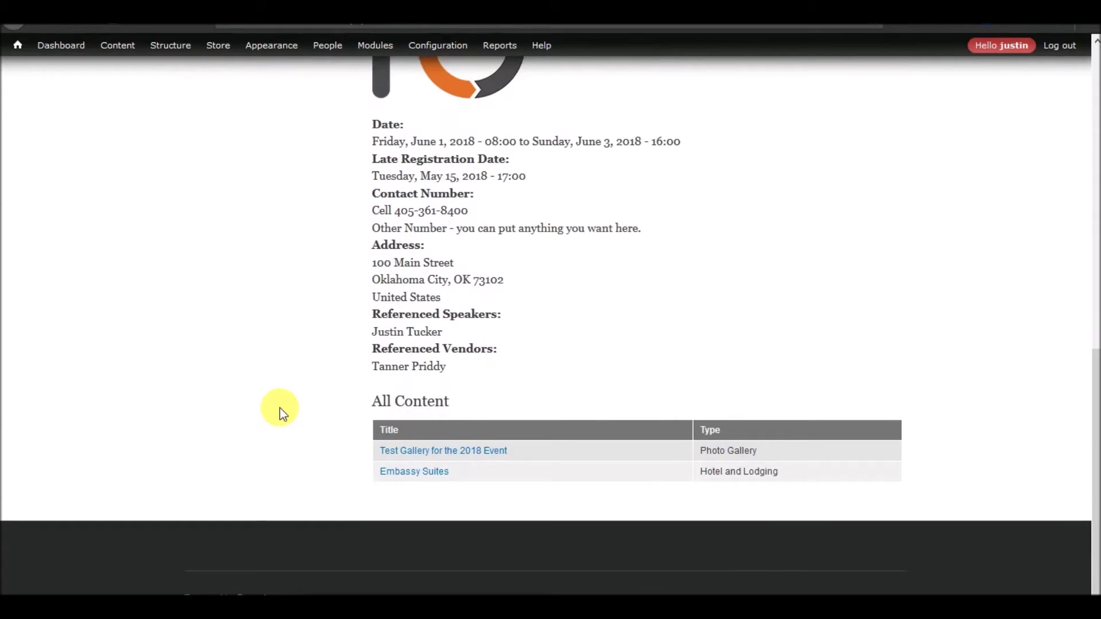
{"action": "scroll", "coordinate": [280, 408], "scroll_direction": "up", "scroll_amount": 10}
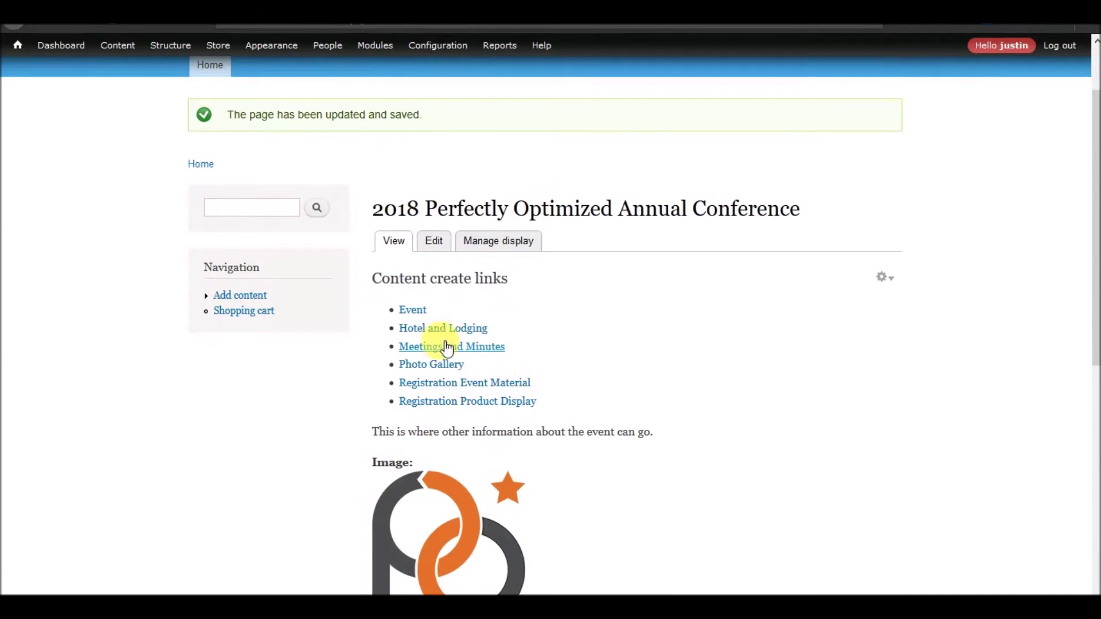
Step: Start a Registration Event Material from the conference page, titled "Download this before you come.", with material type Downloadable Material
{"action": "left_click", "coordinate": [449, 383]}
{"action": "left_click", "coordinate": [282, 167]}
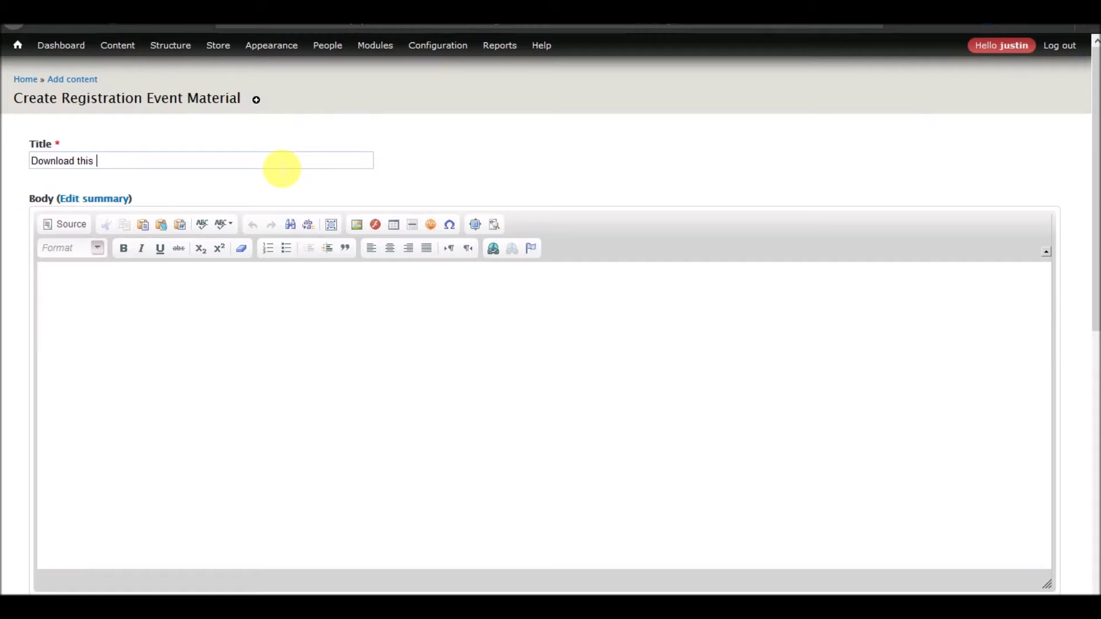
{"action": "type", "text": "Download this before you come."}
{"action": "scroll", "coordinate": [223, 373], "scroll_direction": "down", "scroll_amount": 8}
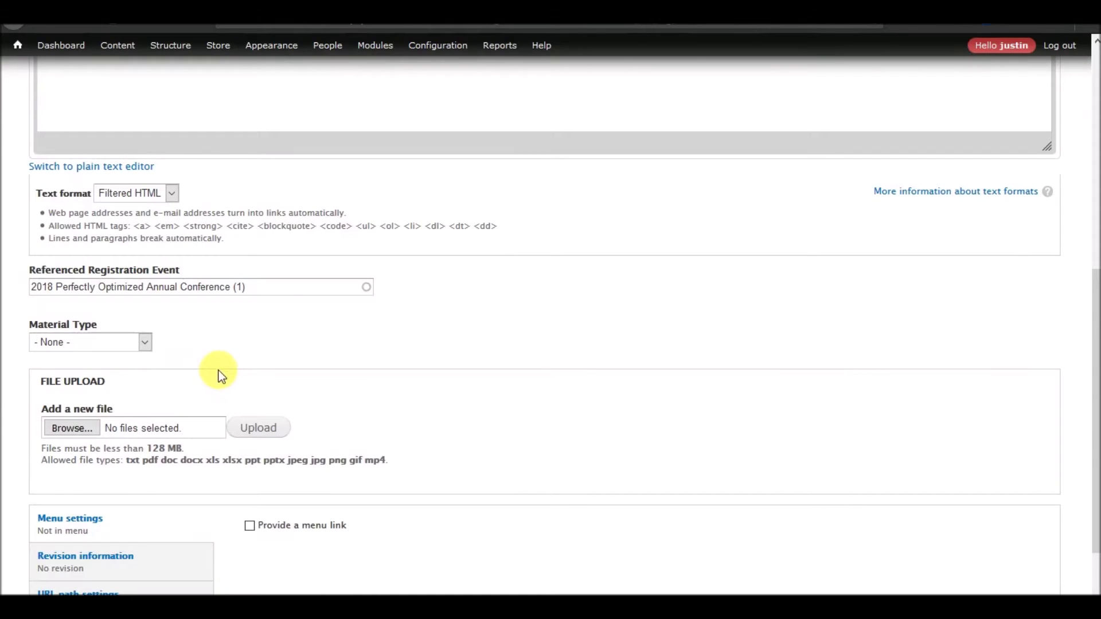
{"action": "left_click", "coordinate": [112, 342]}
{"action": "left_click", "coordinate": [97, 379]}
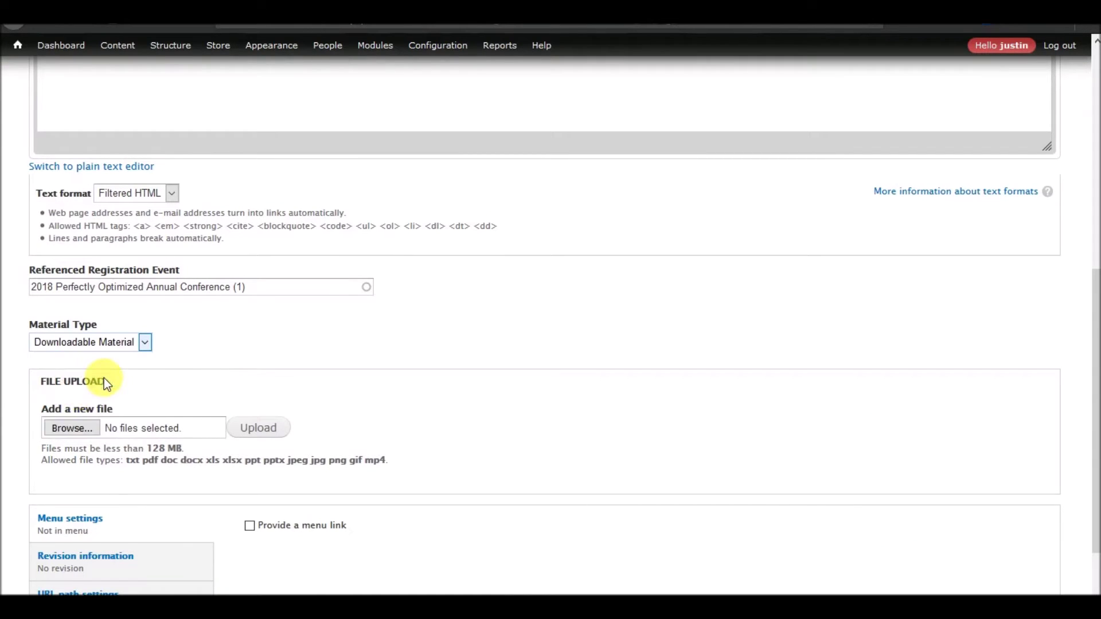
Step: Upload the image IMG_1025.JPG as the material's file and save the new content
{"action": "left_click", "coordinate": [73, 436]}
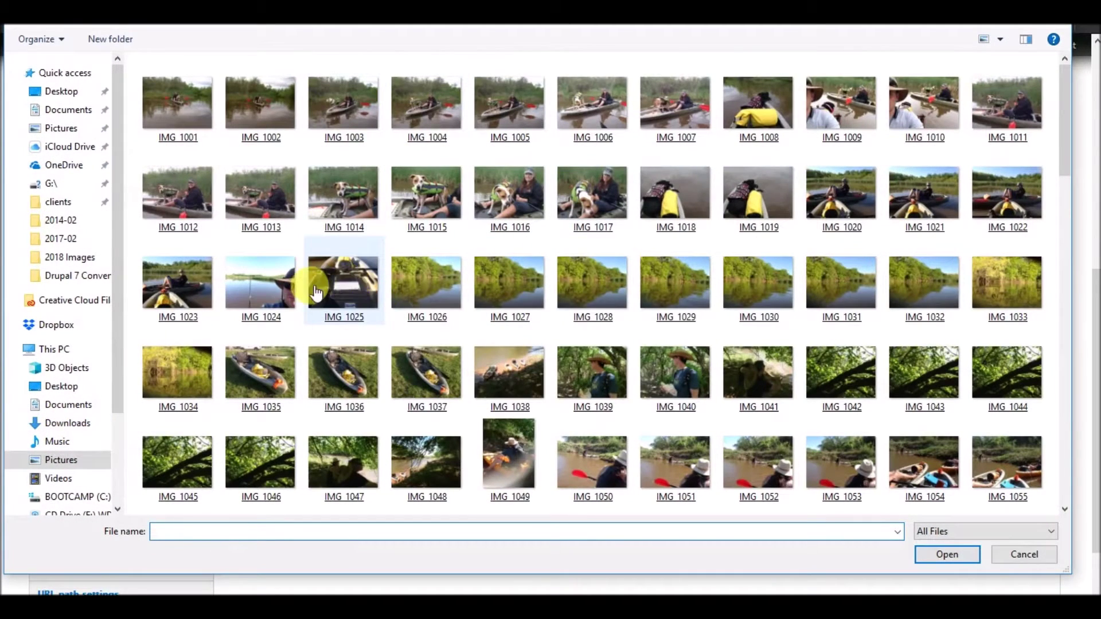
{"action": "double_click", "coordinate": [355, 289]}
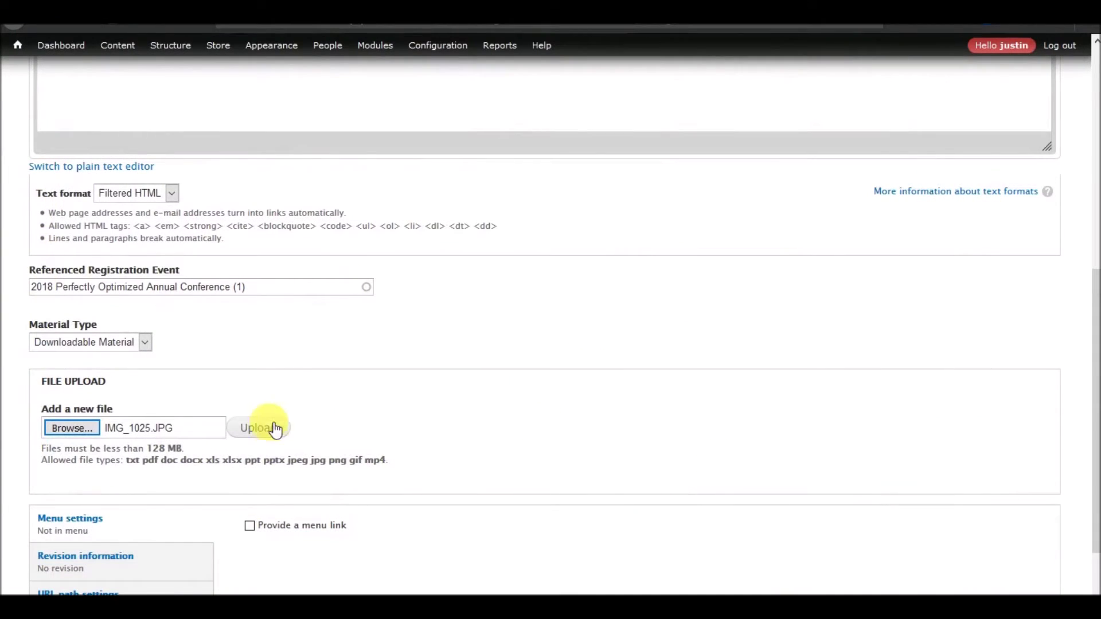
{"action": "left_click", "coordinate": [273, 431]}
{"action": "scroll", "coordinate": [432, 373], "scroll_direction": "down", "scroll_amount": 4}
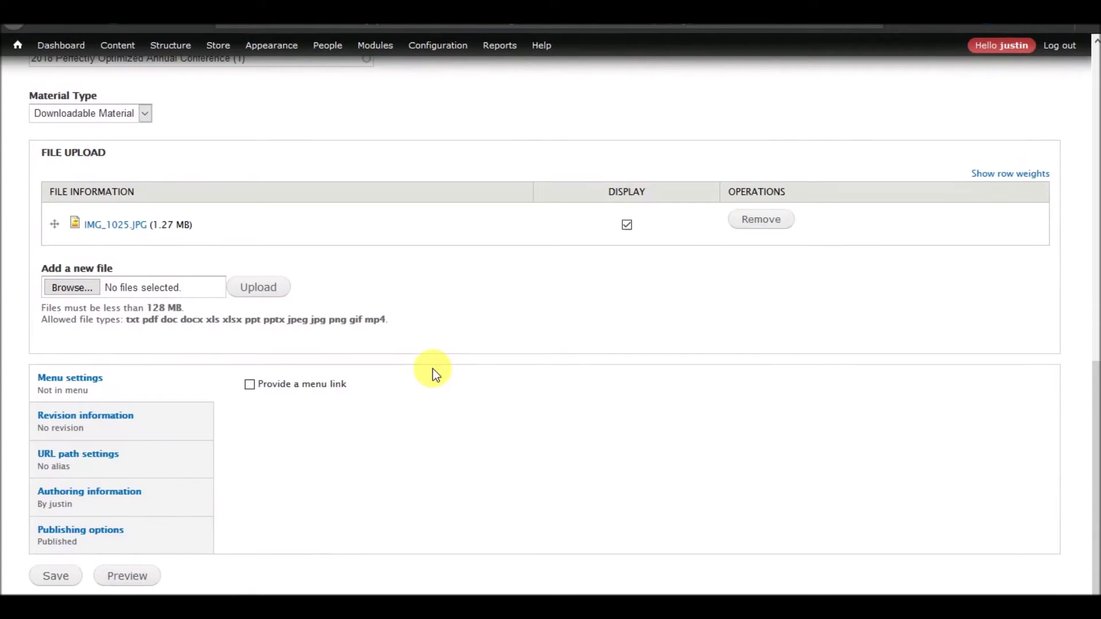
{"action": "left_click", "coordinate": [58, 576]}
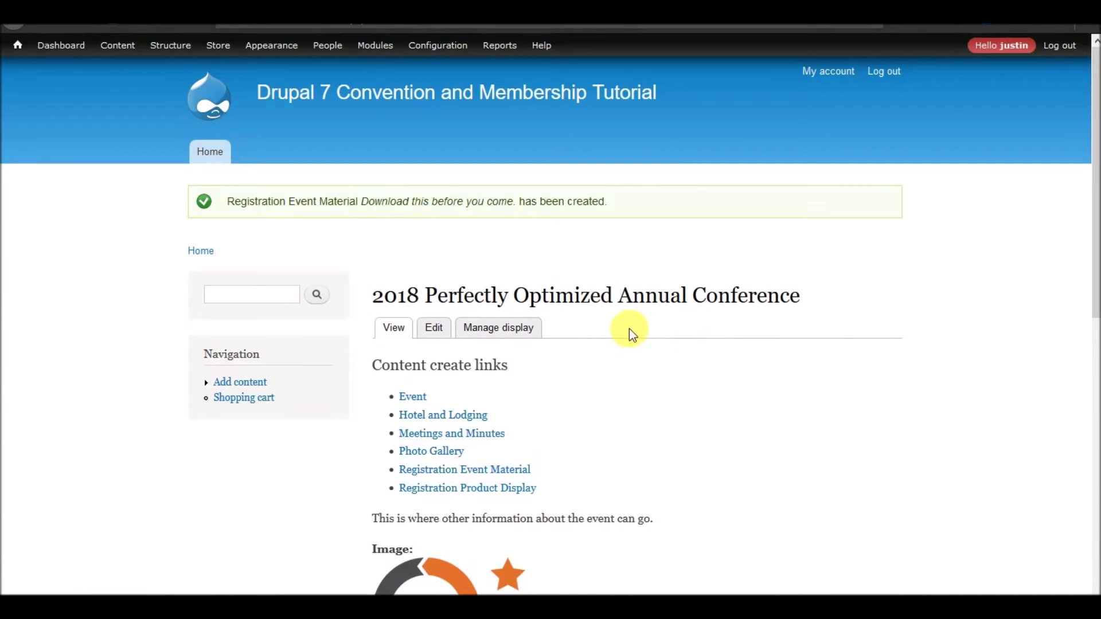
Step: Check whether the new registration event material is listed in the conference page's All Content table, and review the rest of the page
{"action": "scroll", "coordinate": [625, 326], "scroll_direction": "down", "scroll_amount": 9}
{"action": "scroll", "coordinate": [621, 323], "scroll_direction": "down", "scroll_amount": 2}
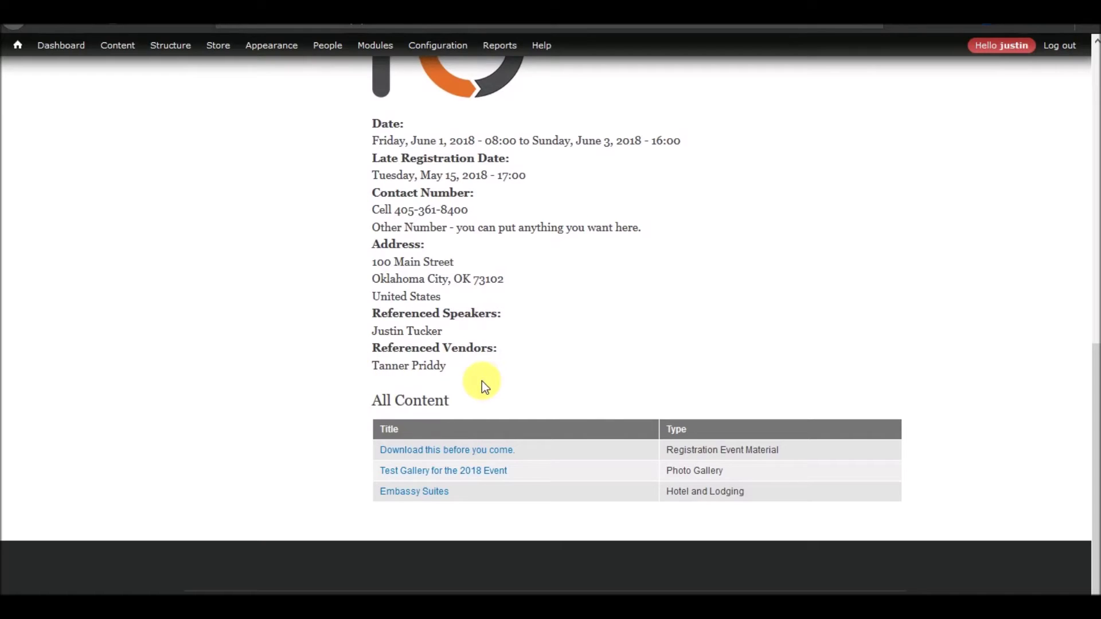
{"action": "scroll", "coordinate": [484, 378], "scroll_direction": "up", "scroll_amount": 10}
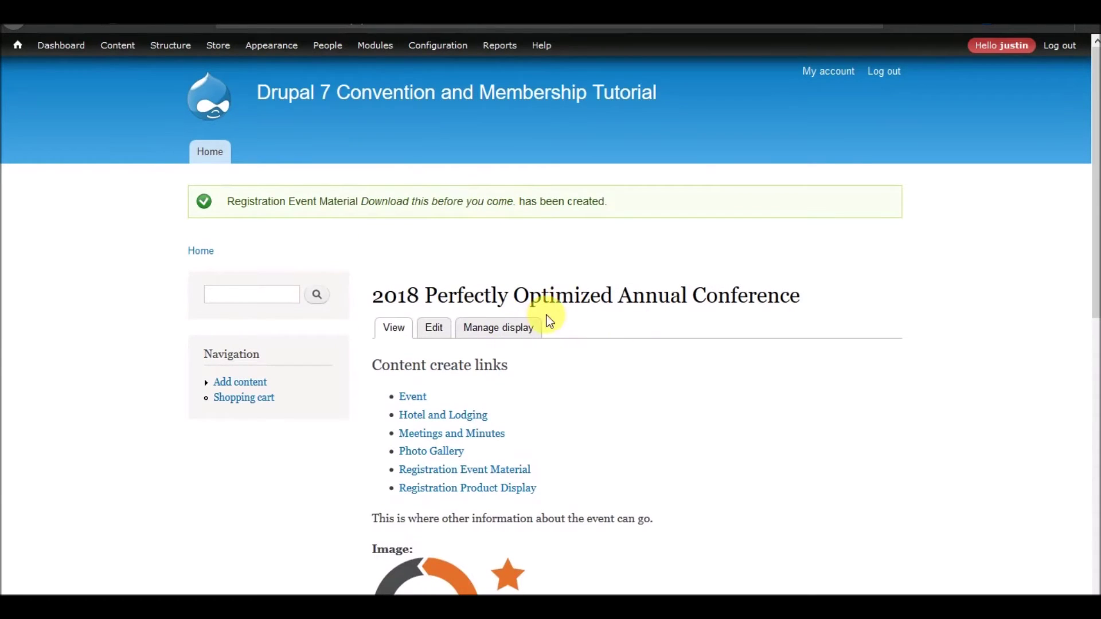
{"action": "scroll", "coordinate": [550, 320], "scroll_direction": "down", "scroll_amount": 10}
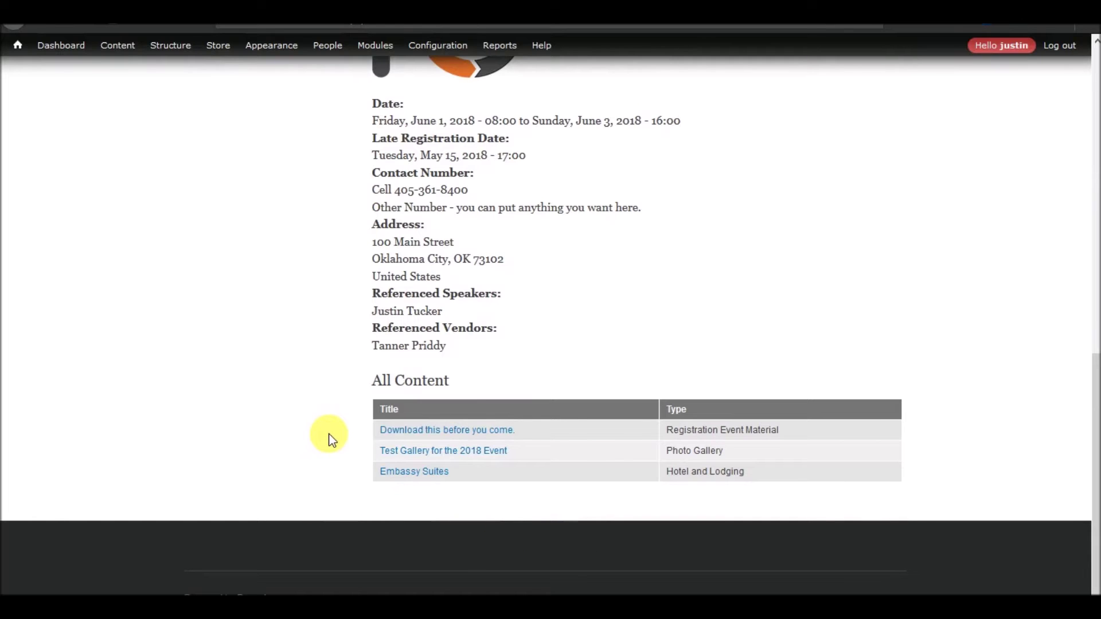
{"action": "scroll", "coordinate": [330, 435], "scroll_direction": "up", "scroll_amount": 10}
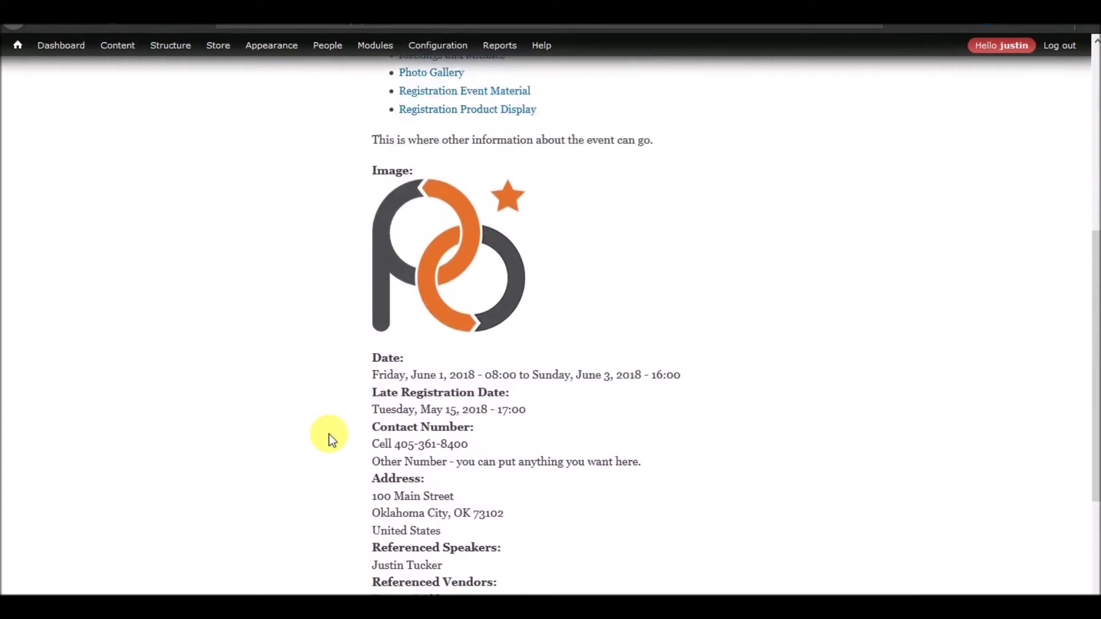
{"action": "scroll", "coordinate": [329, 433], "scroll_direction": "down", "scroll_amount": 10}
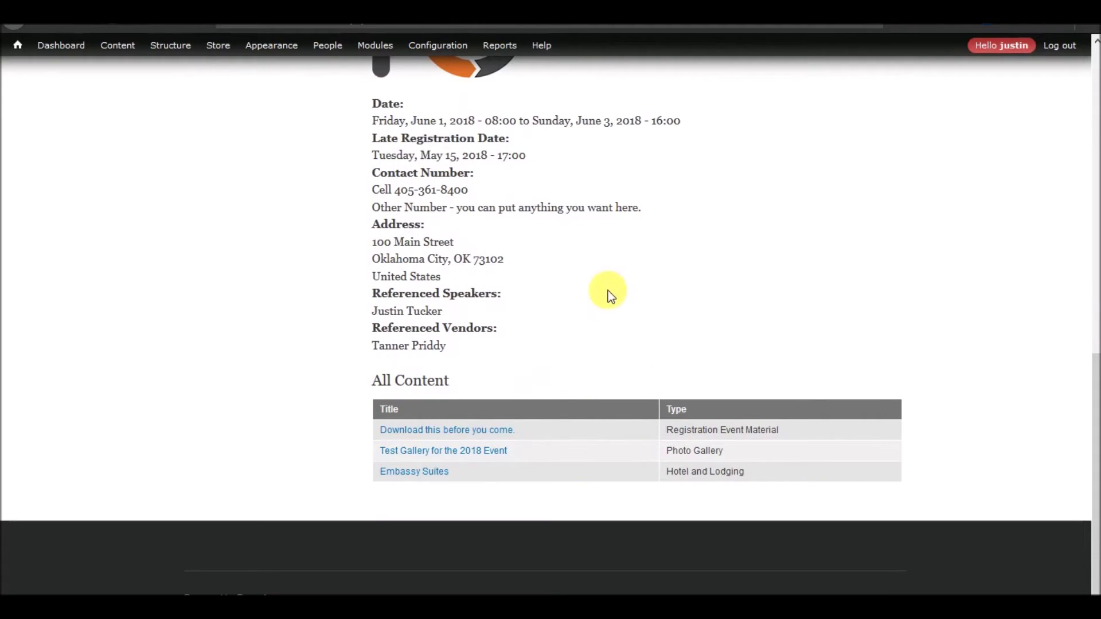
{"action": "scroll", "coordinate": [493, 242], "scroll_direction": "up", "scroll_amount": 10}
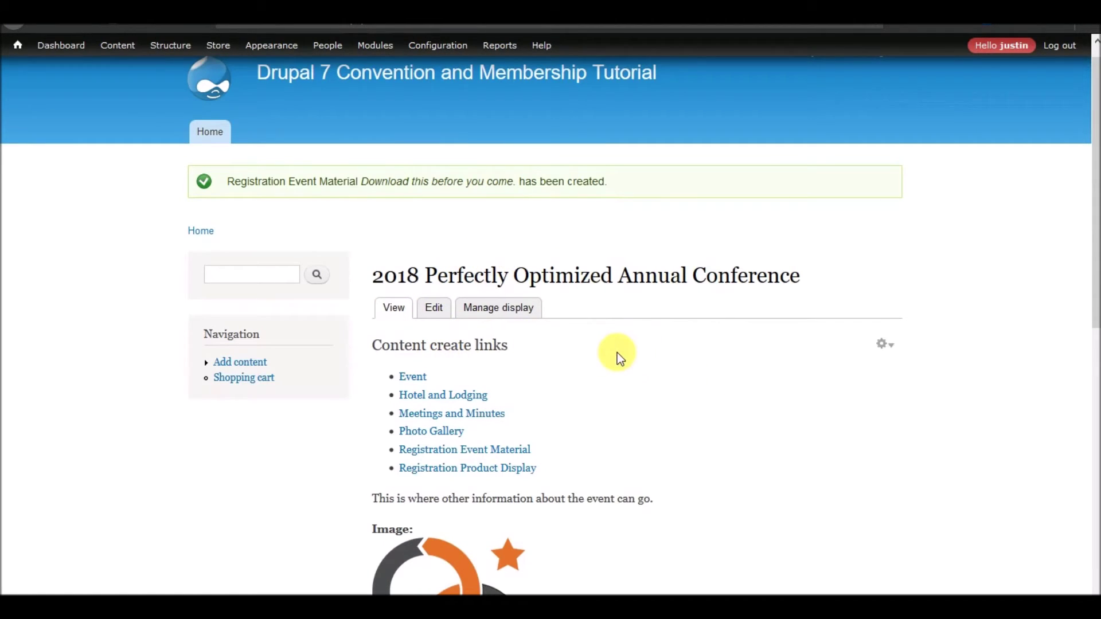
{"action": "scroll", "coordinate": [618, 357], "scroll_direction": "down", "scroll_amount": 5}
{"action": "scroll", "coordinate": [617, 352], "scroll_direction": "down", "scroll_amount": 5}
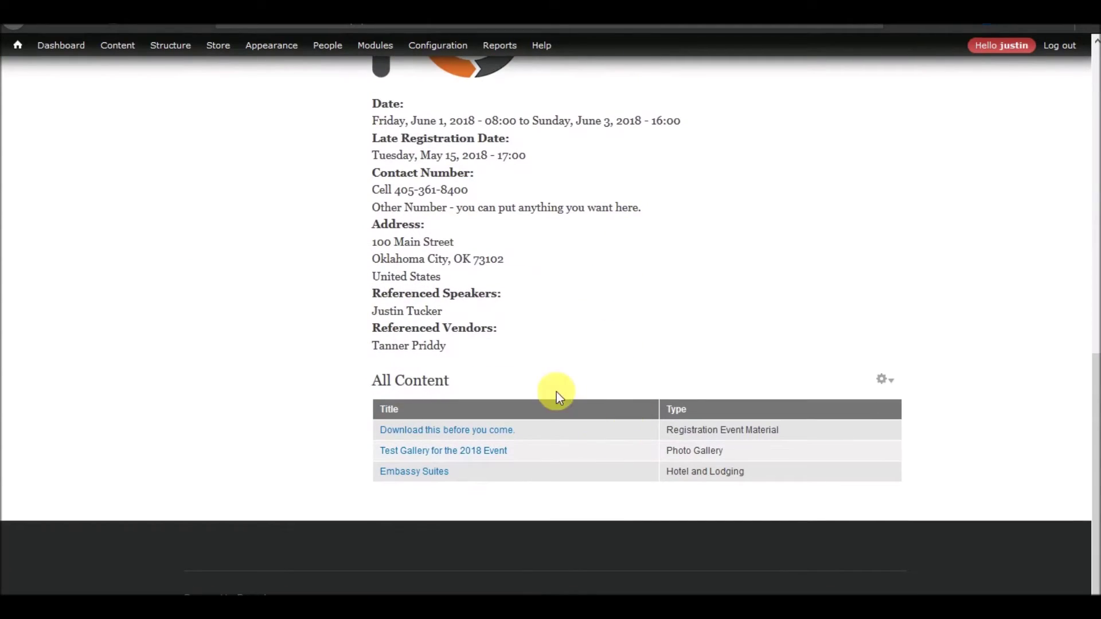
Step: Open the All Content Per Registration Event view for editing from the table on the conference page
{"action": "left_click", "coordinate": [892, 410]}
{"action": "left_click", "coordinate": [870, 428]}
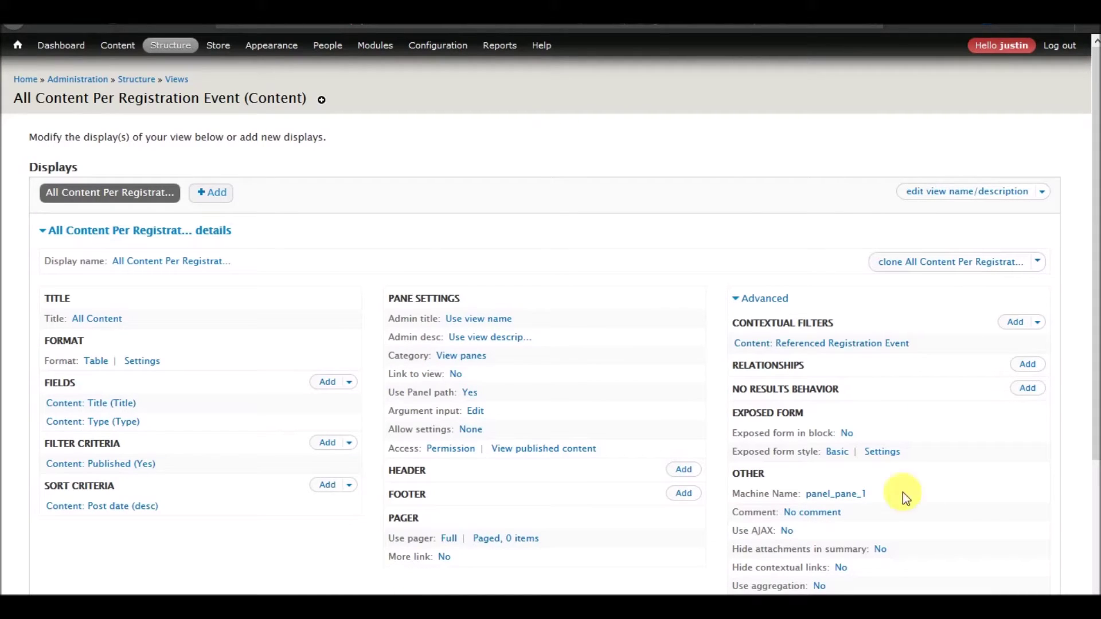
{"action": "scroll", "coordinate": [728, 429], "scroll_direction": "down", "scroll_amount": 4}
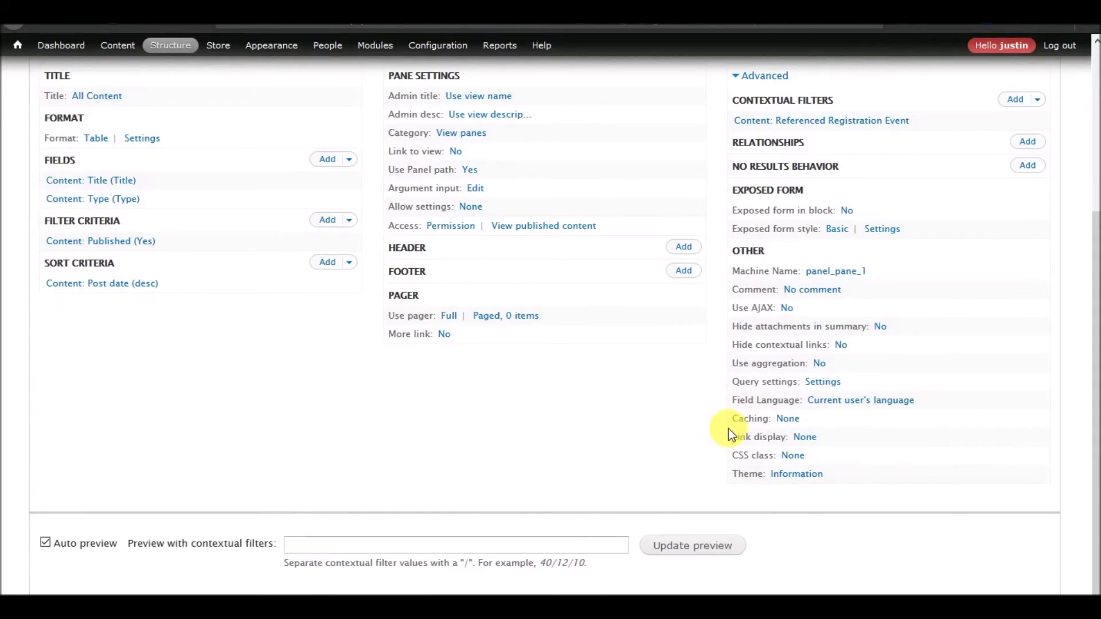
Step: Review the settings of the Referenced Registration Event contextual filter and close them without changes
{"action": "left_click", "coordinate": [797, 123]}
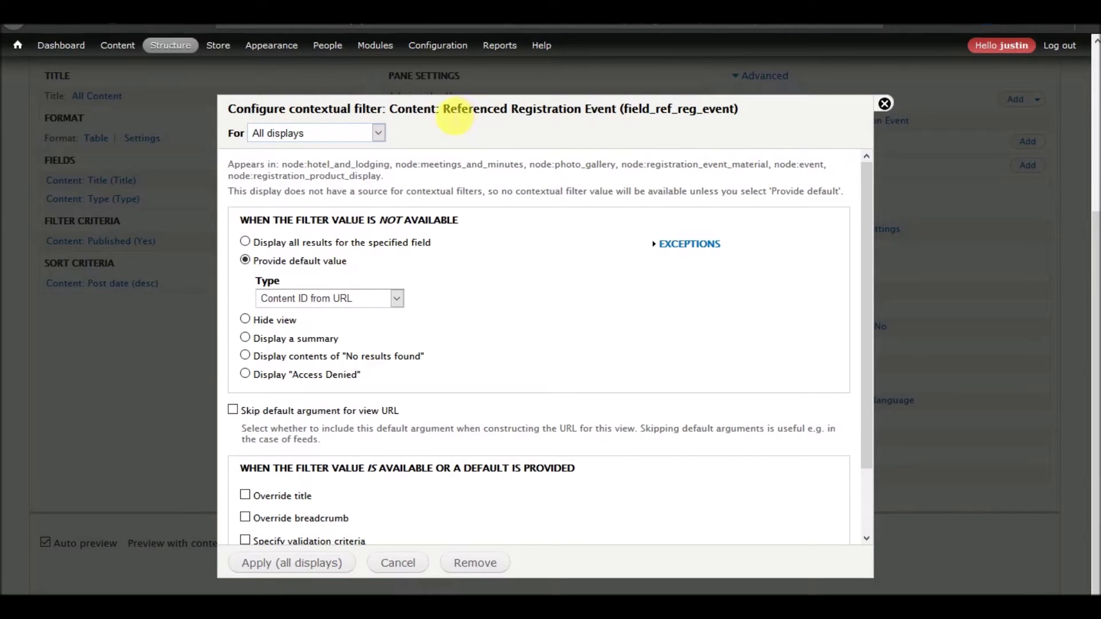
{"action": "left_click_drag", "start_coordinate": [442, 112], "coordinate": [673, 129]}
{"action": "left_click", "coordinate": [474, 241]}
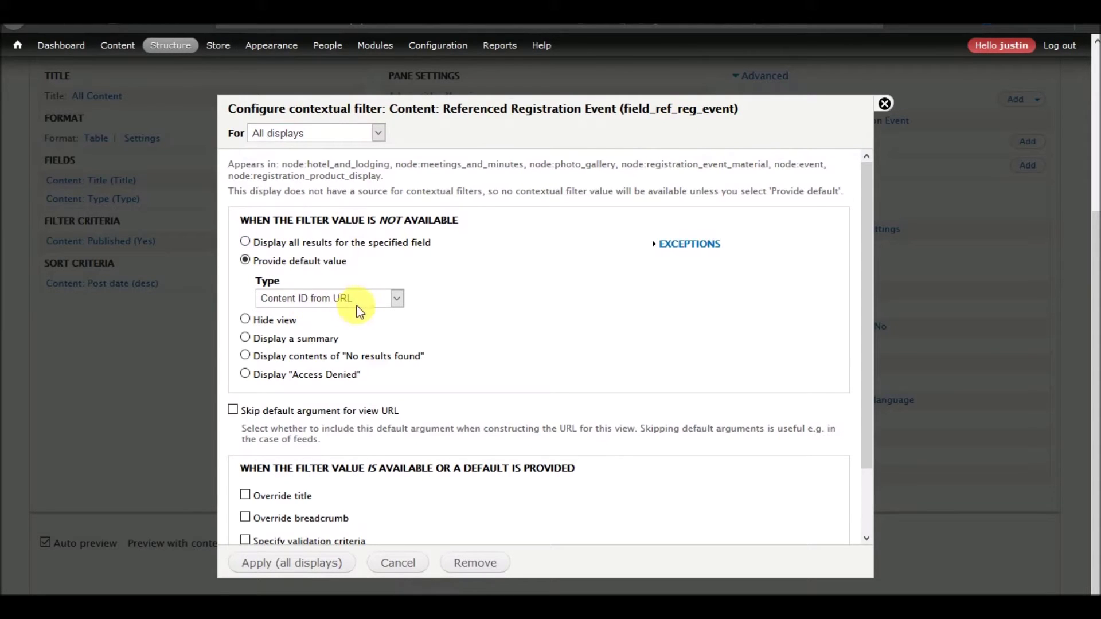
{"action": "left_click", "coordinate": [884, 104]}
{"action": "left_click", "coordinate": [842, 119]}
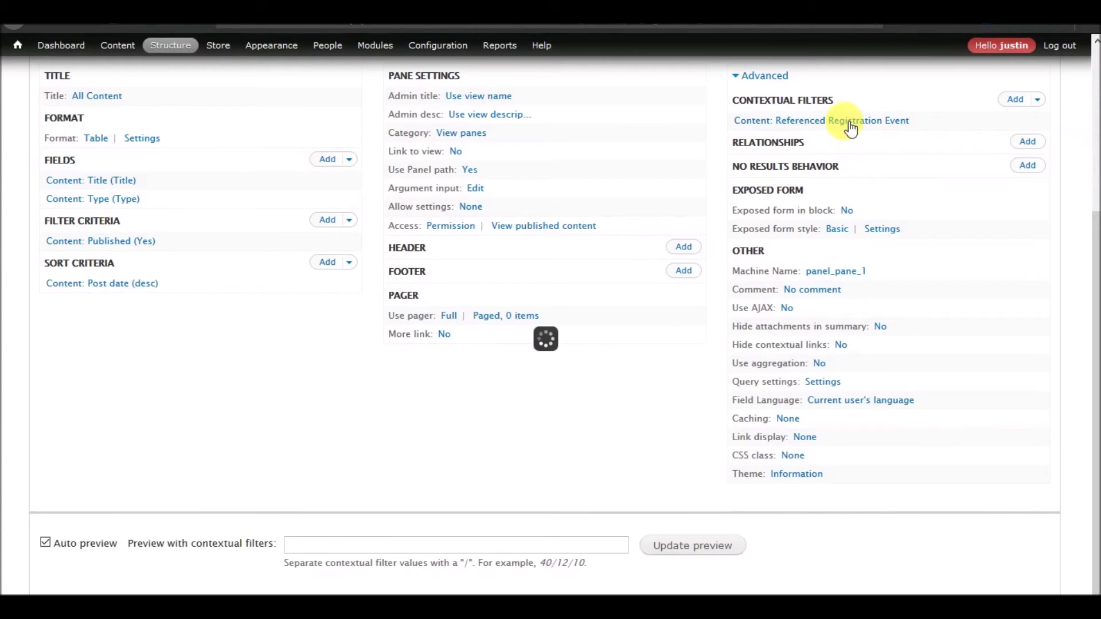
{"action": "scroll", "coordinate": [499, 248], "scroll_direction": "down", "scroll_amount": 2}
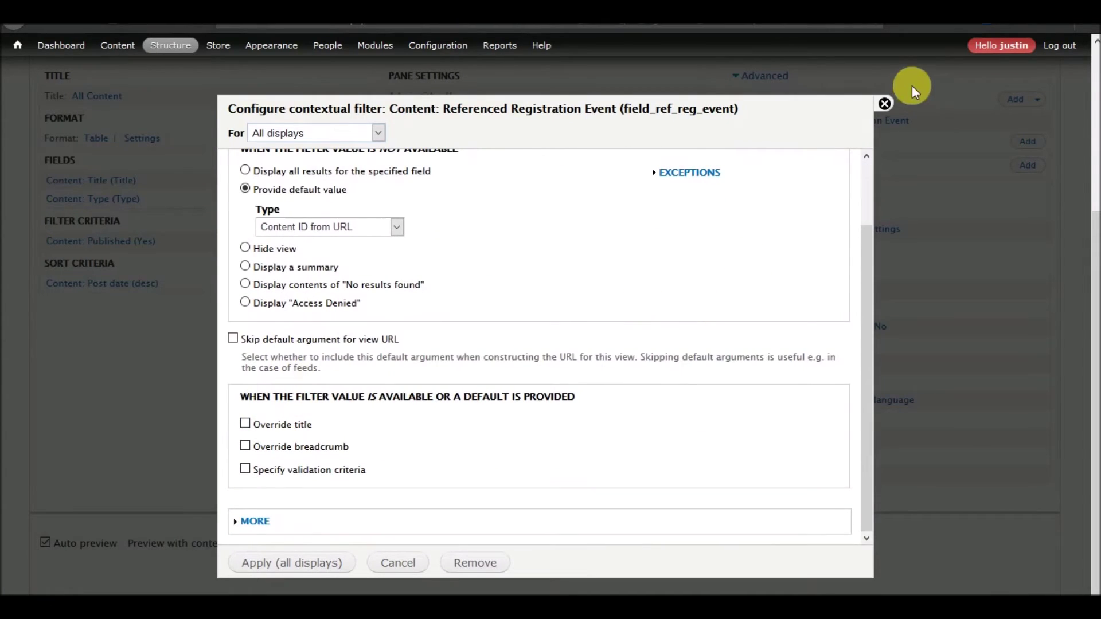
{"action": "left_click", "coordinate": [885, 105]}
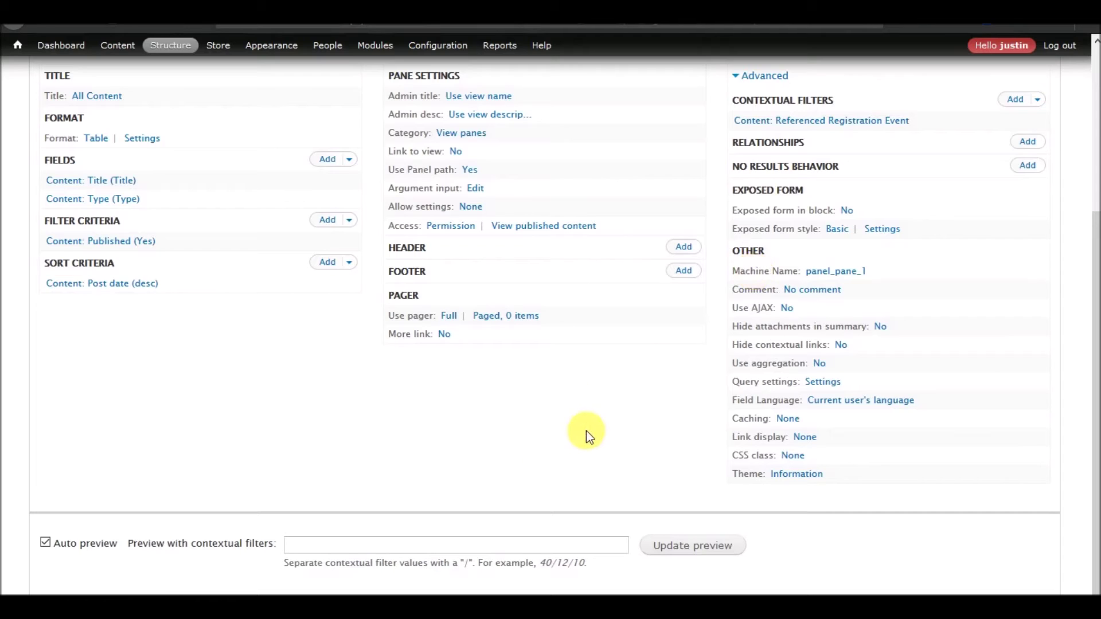
{"action": "scroll", "coordinate": [586, 431], "scroll_direction": "up", "scroll_amount": 4}
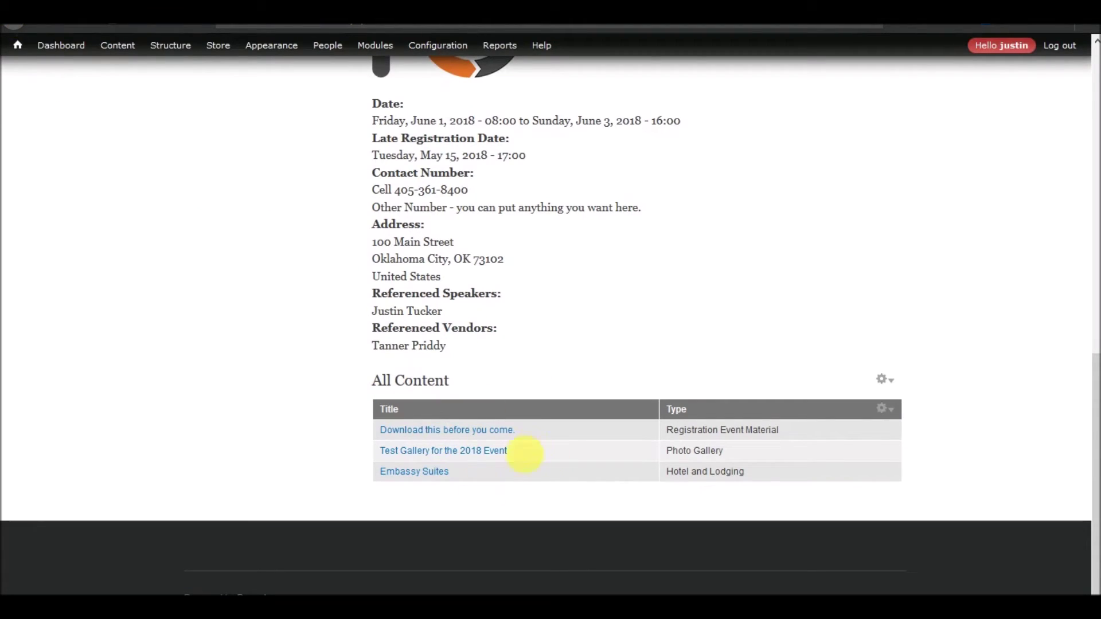
Step: Start a new Registration Event titled "2017 Perfectly Optimized Annual Conference"
{"action": "scroll", "coordinate": [523, 473], "scroll_direction": "up", "scroll_amount": 10}
{"action": "mouse_move", "coordinate": [131, 51]}
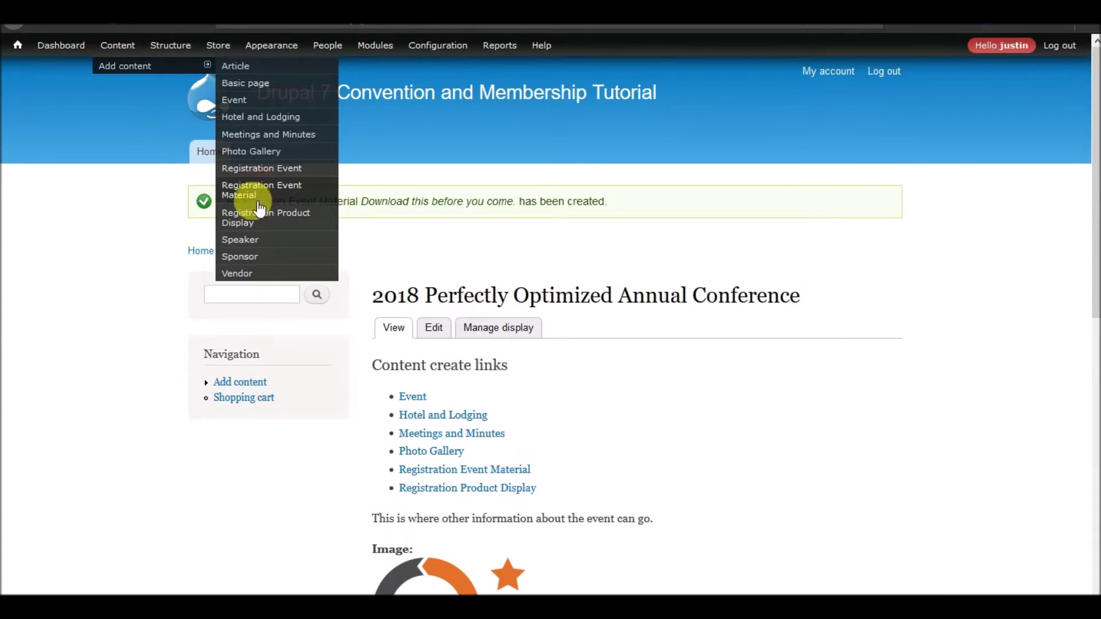
{"action": "left_click", "coordinate": [257, 171]}
{"action": "left_click", "coordinate": [278, 160]}
{"action": "type", "text": "2017 Perfectly Optimized Annual Confer"}
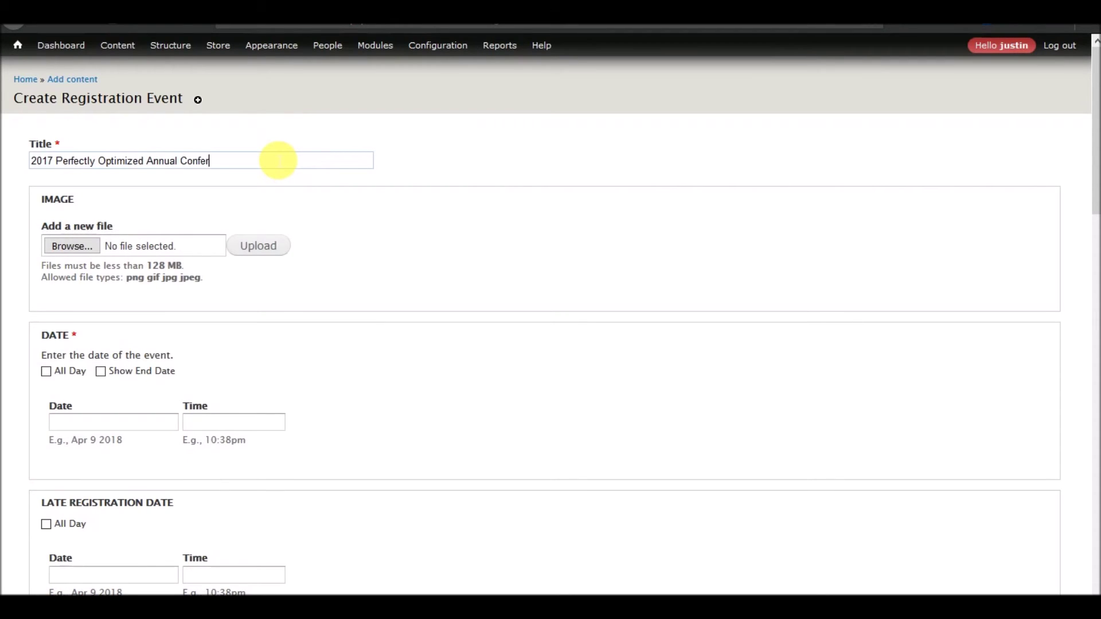
Step: Try to choose an earlier year for the event's start date in the date calendar
{"action": "scroll", "coordinate": [284, 310], "scroll_direction": "down", "scroll_amount": 5}
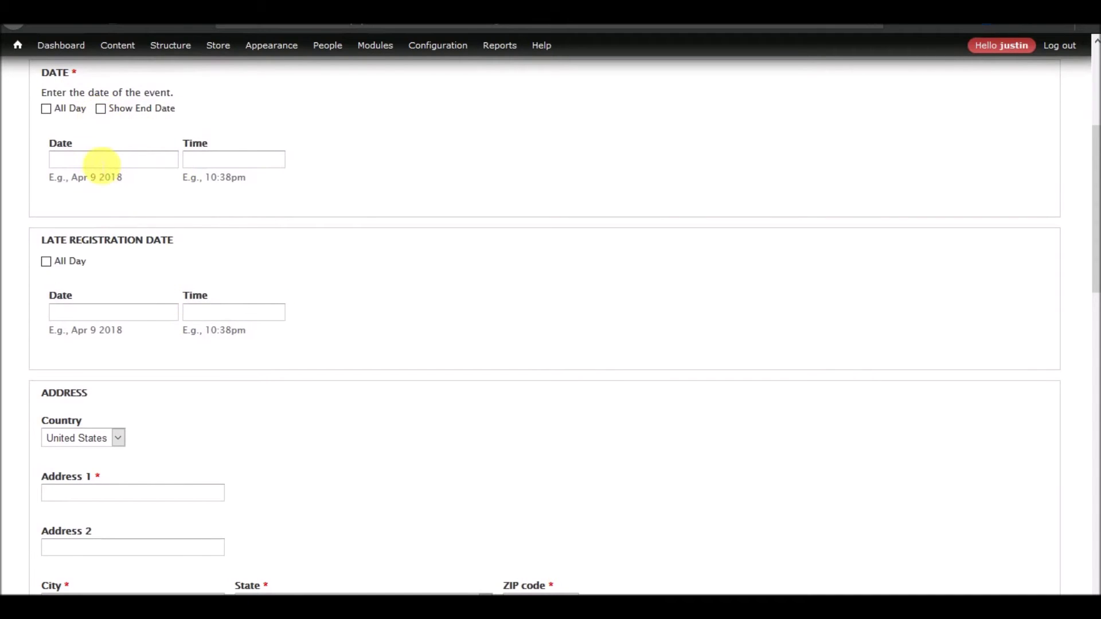
{"action": "left_click", "coordinate": [105, 161]}
{"action": "left_click", "coordinate": [185, 182]}
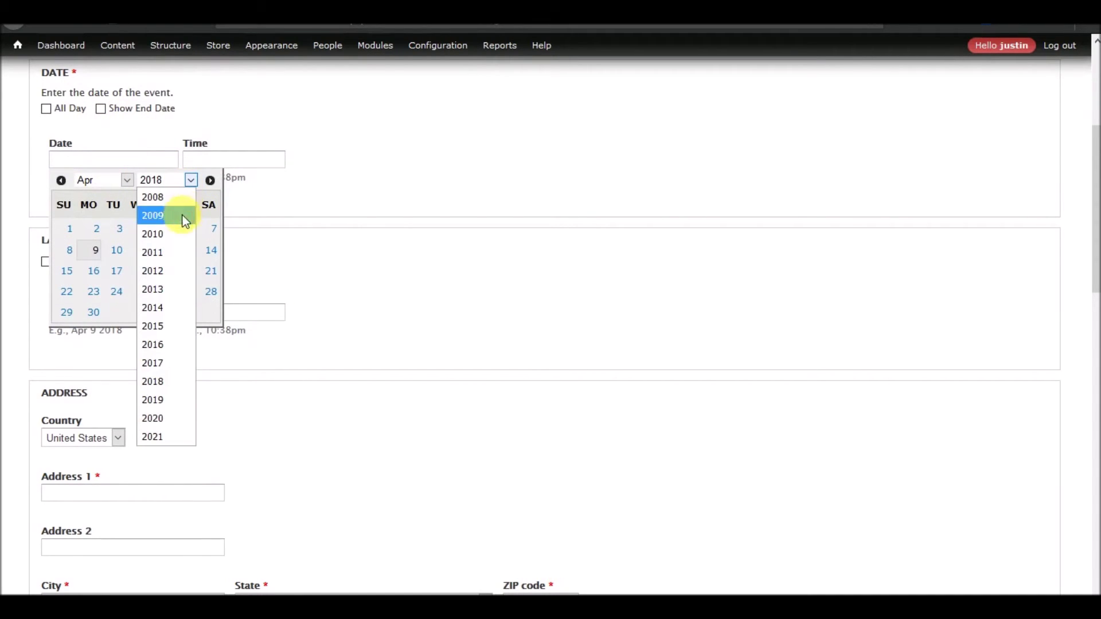
{"action": "left_click", "coordinate": [160, 337]}
{"action": "left_click", "coordinate": [243, 364]}
Step: Set the country in the event's address to None and try to save the registration event
{"action": "scroll", "coordinate": [214, 343], "scroll_direction": "down", "scroll_amount": 5}
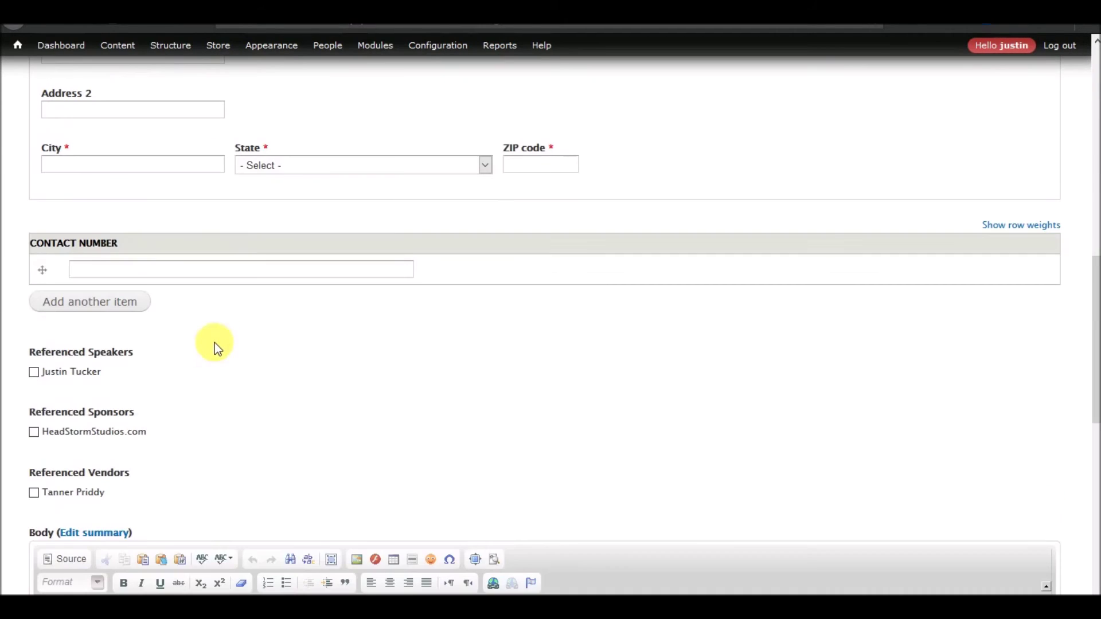
{"action": "scroll", "coordinate": [183, 322], "scroll_direction": "up", "scroll_amount": 4}
{"action": "left_click", "coordinate": [113, 359]}
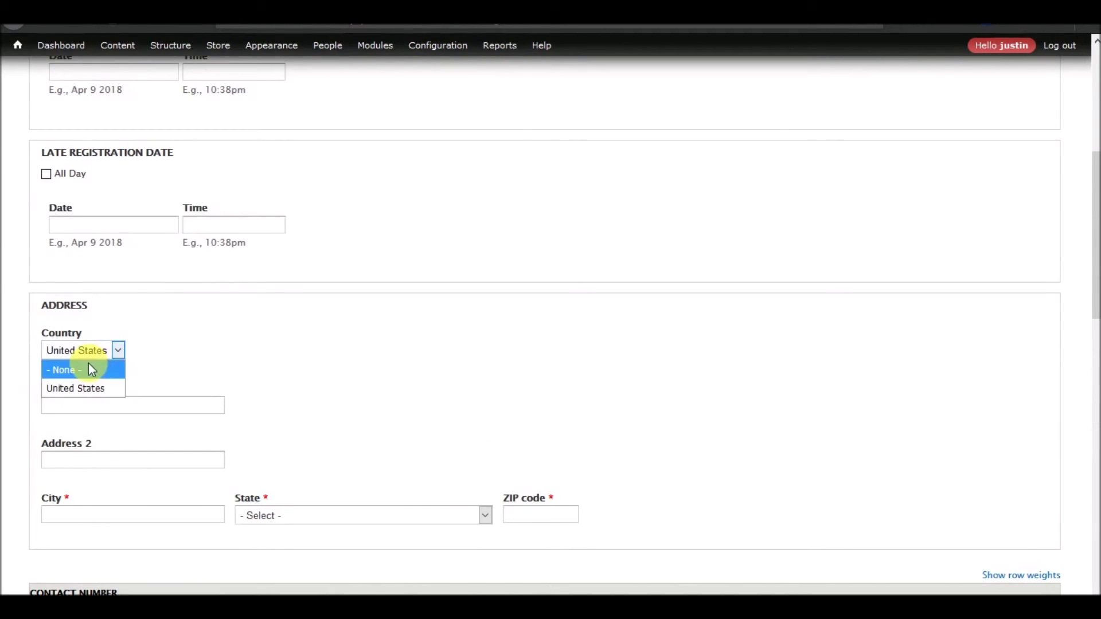
{"action": "left_click", "coordinate": [88, 367]}
{"action": "scroll", "coordinate": [251, 328], "scroll_direction": "down", "scroll_amount": 10}
{"action": "scroll", "coordinate": [255, 332], "scroll_direction": "down", "scroll_amount": 2}
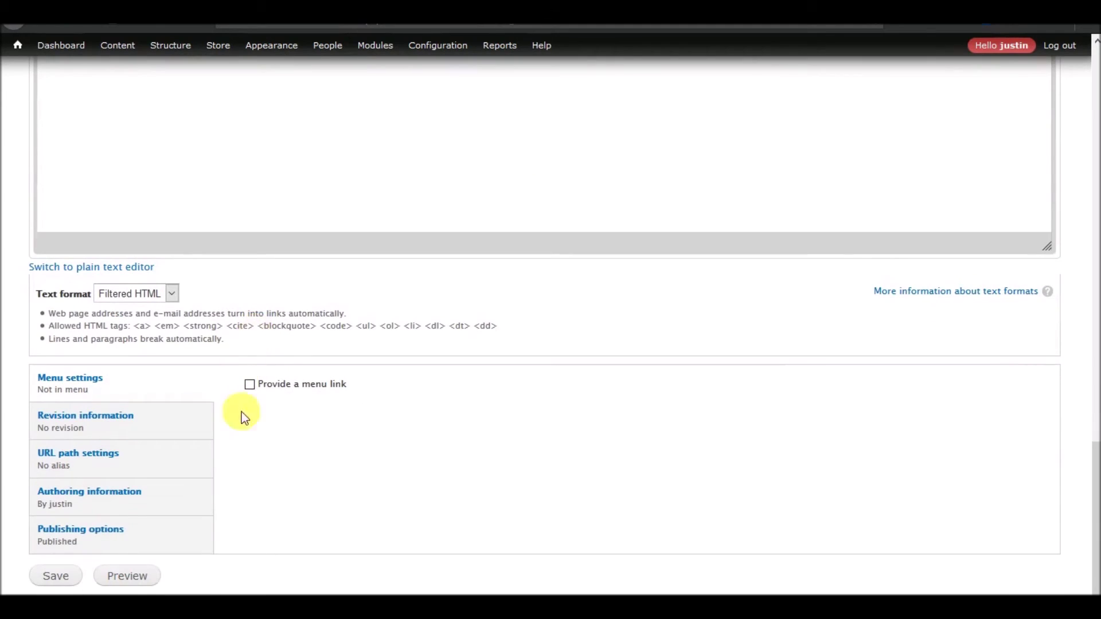
{"action": "left_click", "coordinate": [57, 576]}
Step: Set the event's start date to Apr 1 2016 and save the registration event
{"action": "left_click", "coordinate": [125, 478]}
{"action": "left_click", "coordinate": [174, 313]}
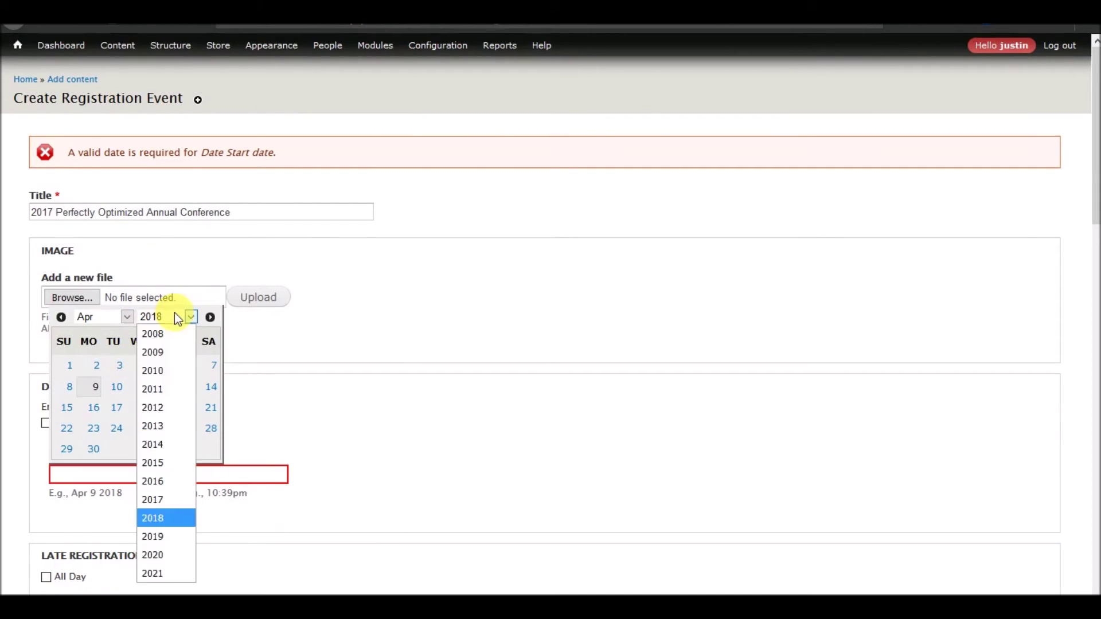
{"action": "left_click", "coordinate": [156, 482]}
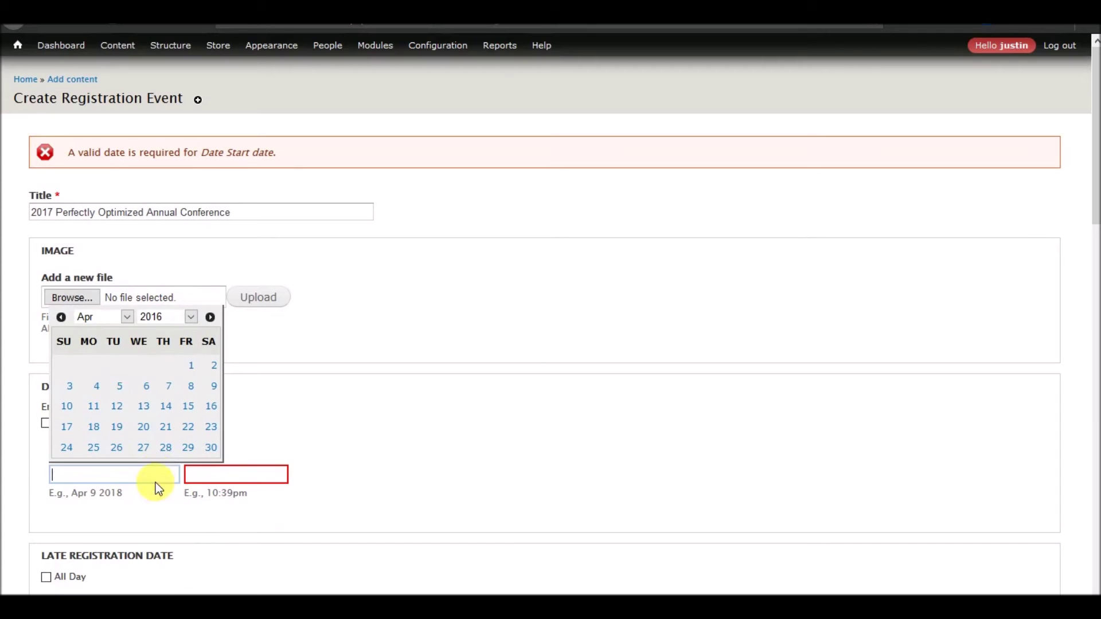
{"action": "left_click", "coordinate": [191, 365]}
{"action": "left_click", "coordinate": [260, 476]}
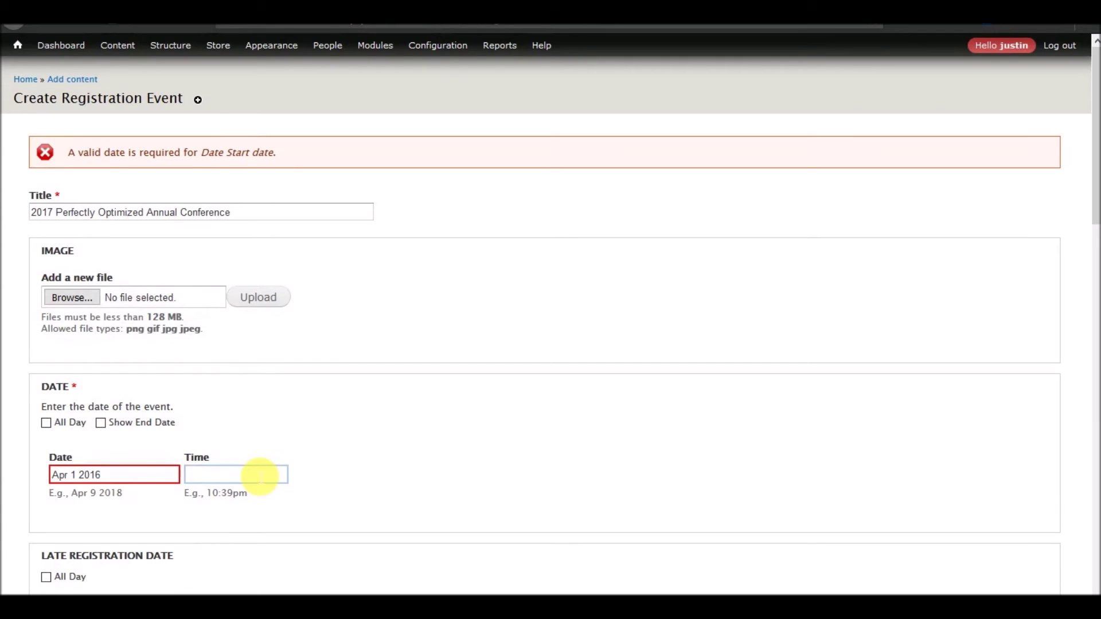
{"action": "scroll", "coordinate": [357, 513], "scroll_direction": "down", "scroll_amount": 10}
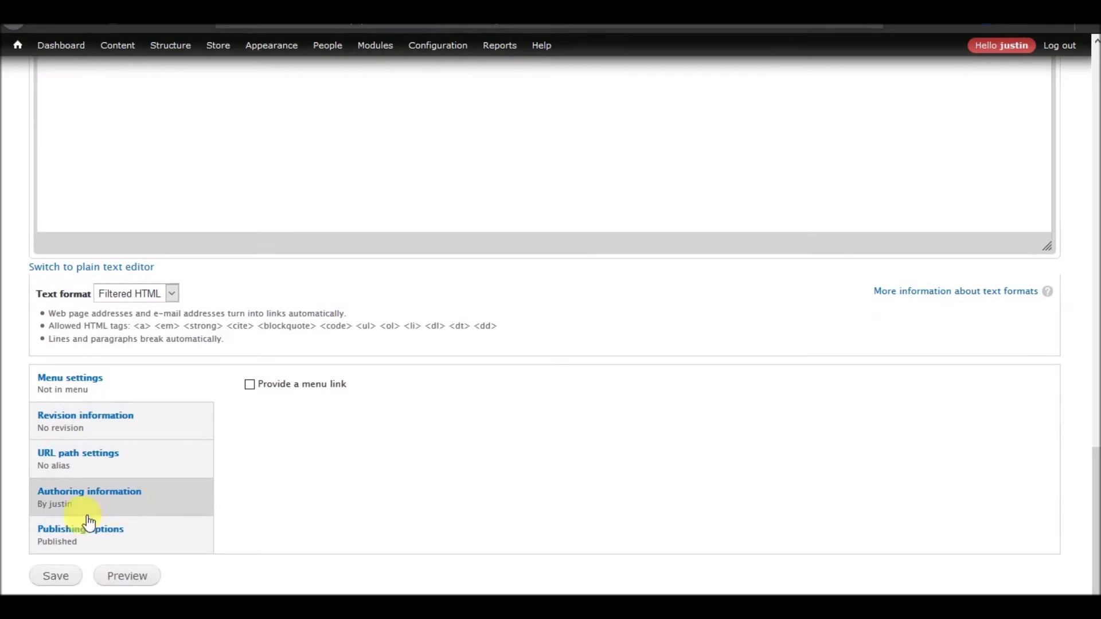
{"action": "left_click", "coordinate": [61, 582]}
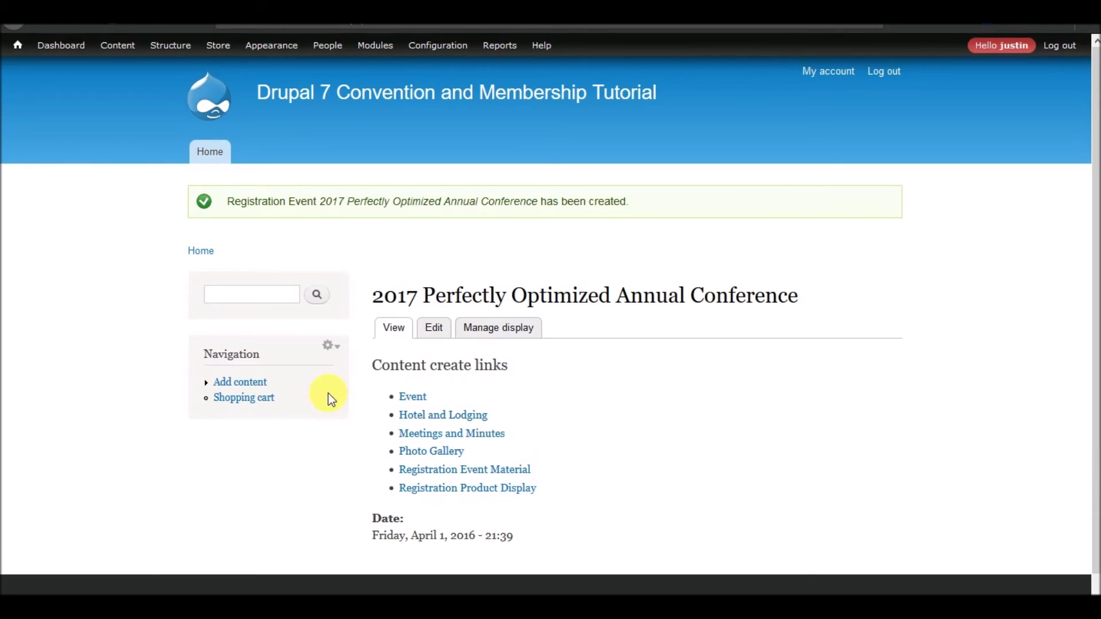
Step: Examine the title, content create links and remaining details on the new 2017 conference page
{"action": "scroll", "coordinate": [425, 350], "scroll_direction": "down", "scroll_amount": 1}
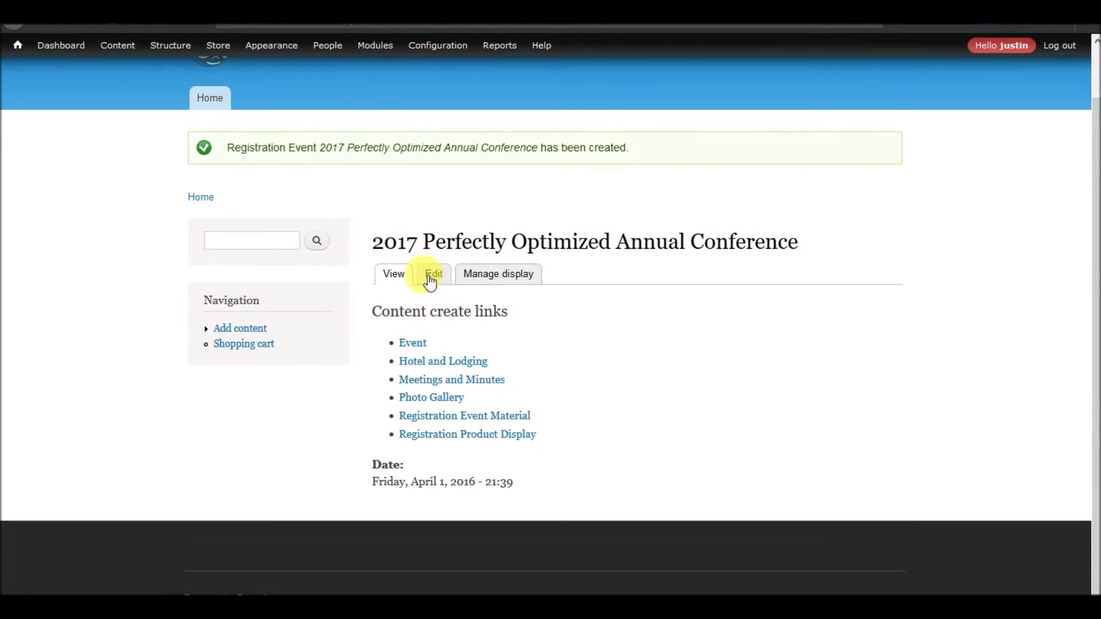
{"action": "mouse_move", "coordinate": [271, 45]}
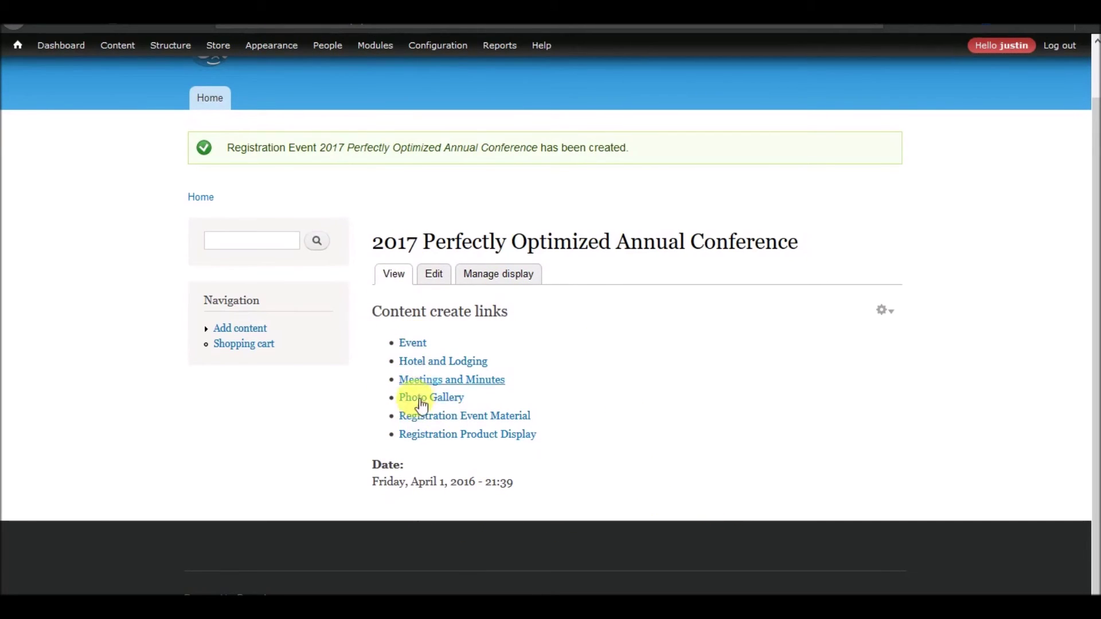
{"action": "left_click_drag", "start_coordinate": [371, 247], "coordinate": [756, 258]}
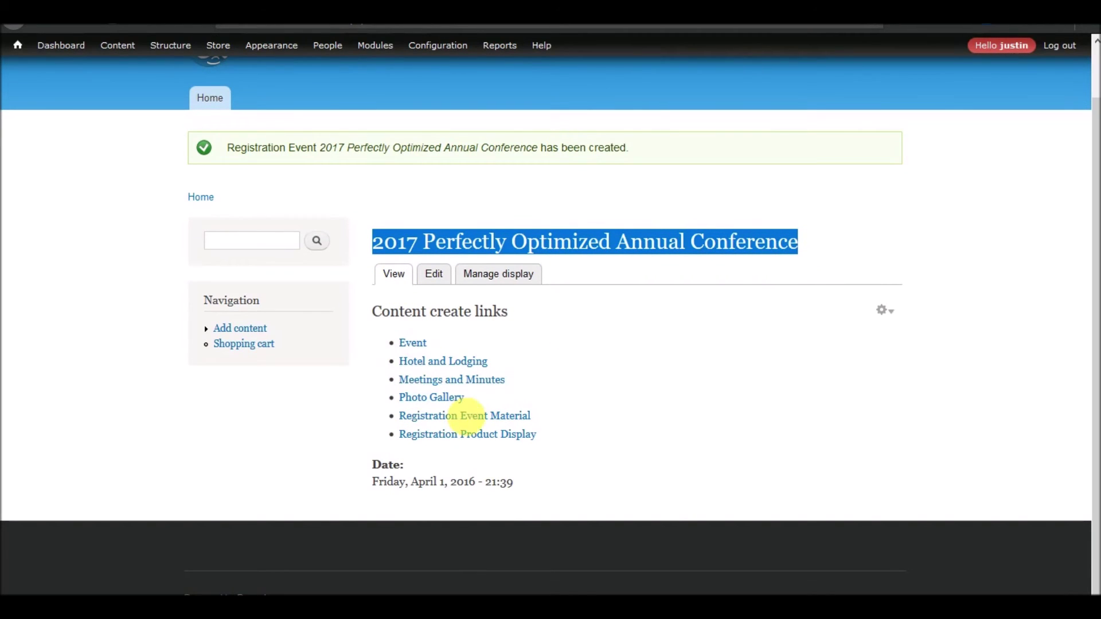
{"action": "left_click", "coordinate": [389, 249]}
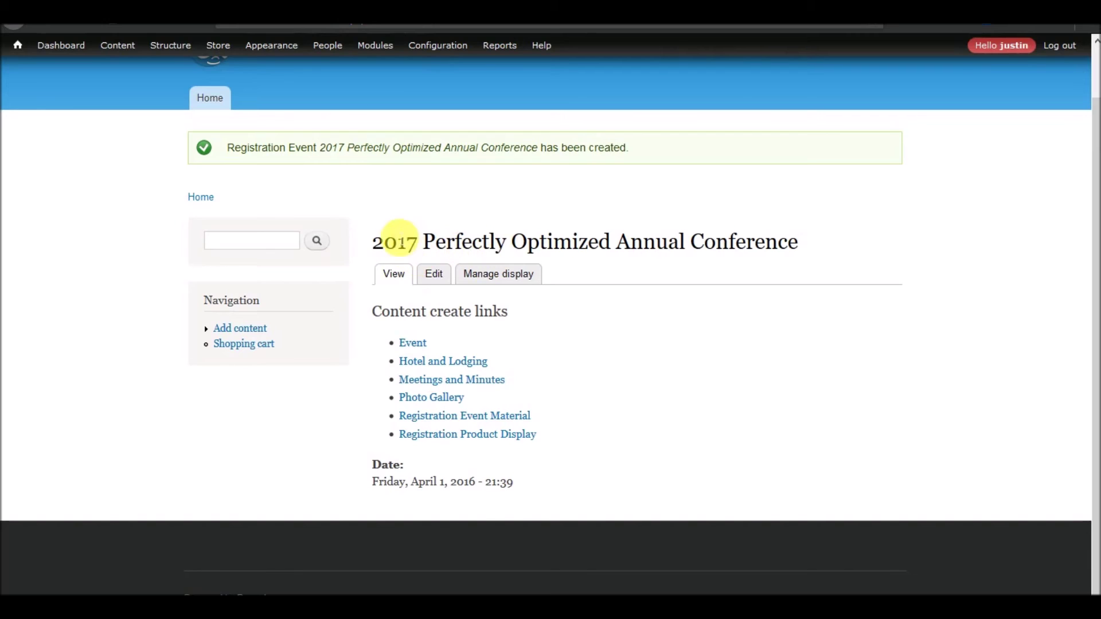
Step: Open 2018 Perfectly Optimized Annual Conference from the site's content list and check the linked items in its All Content table
{"action": "left_click", "coordinate": [117, 45]}
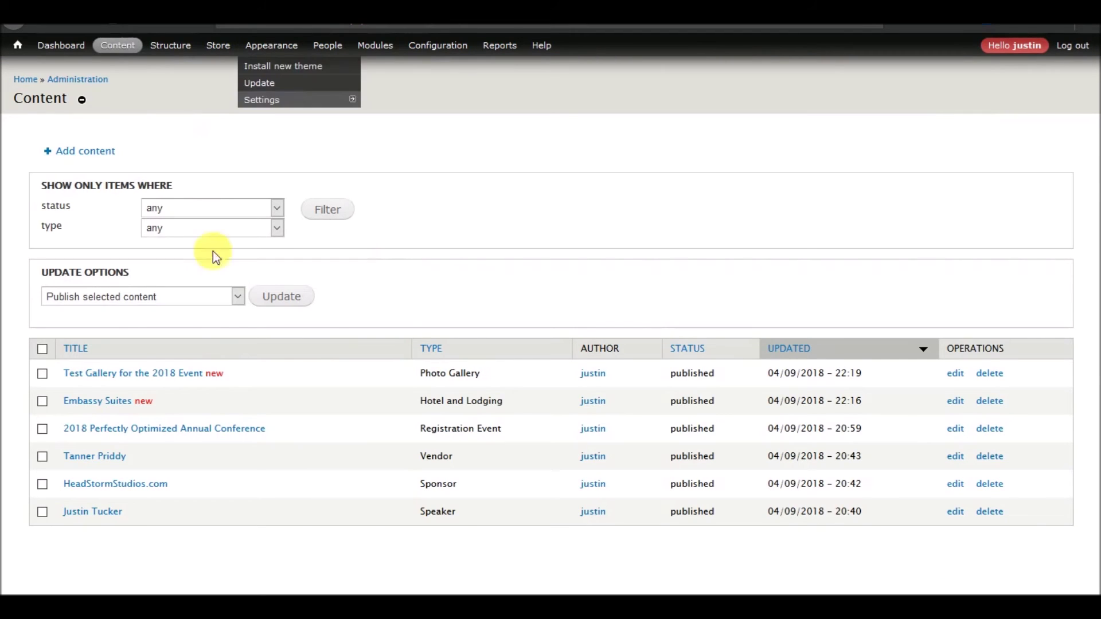
{"action": "left_click", "coordinate": [137, 429]}
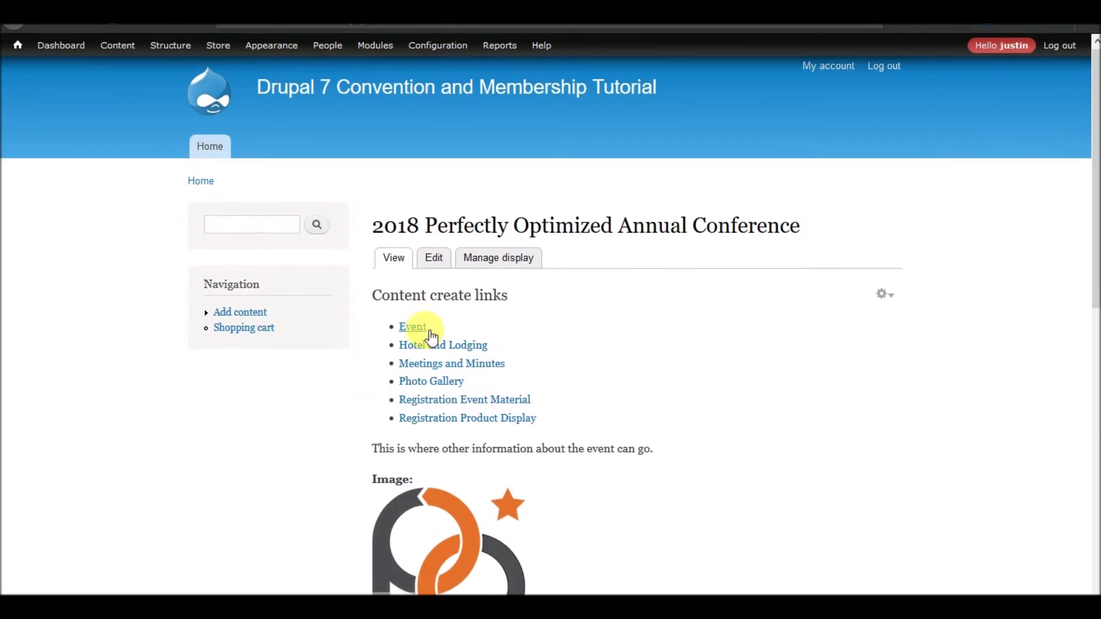
{"action": "scroll", "coordinate": [458, 355], "scroll_direction": "down", "scroll_amount": 10}
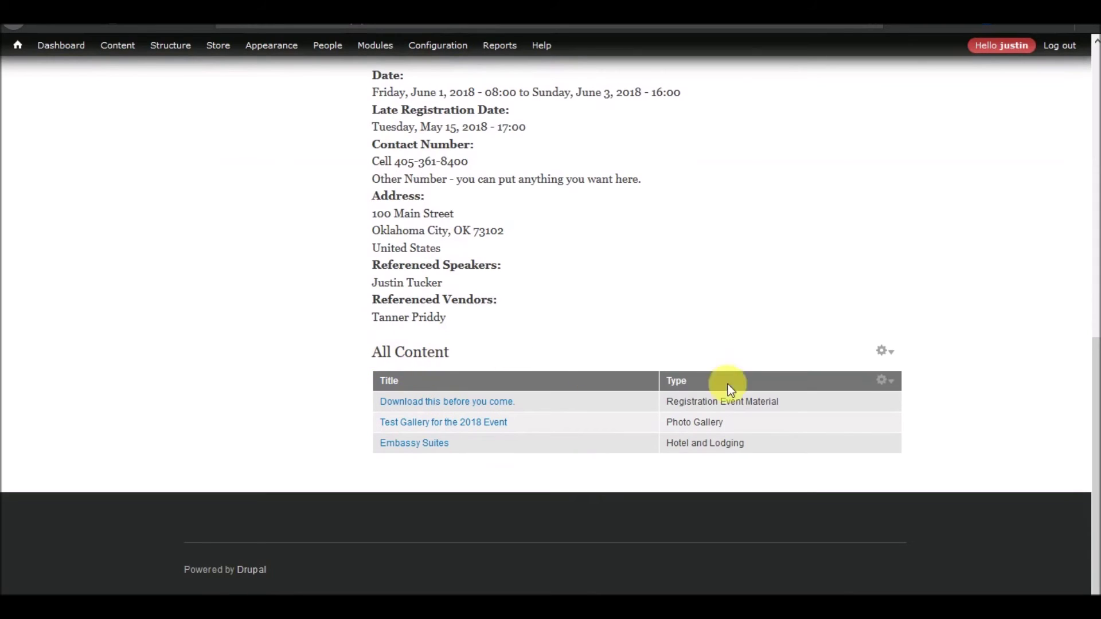
{"action": "left_click", "coordinate": [496, 424]}
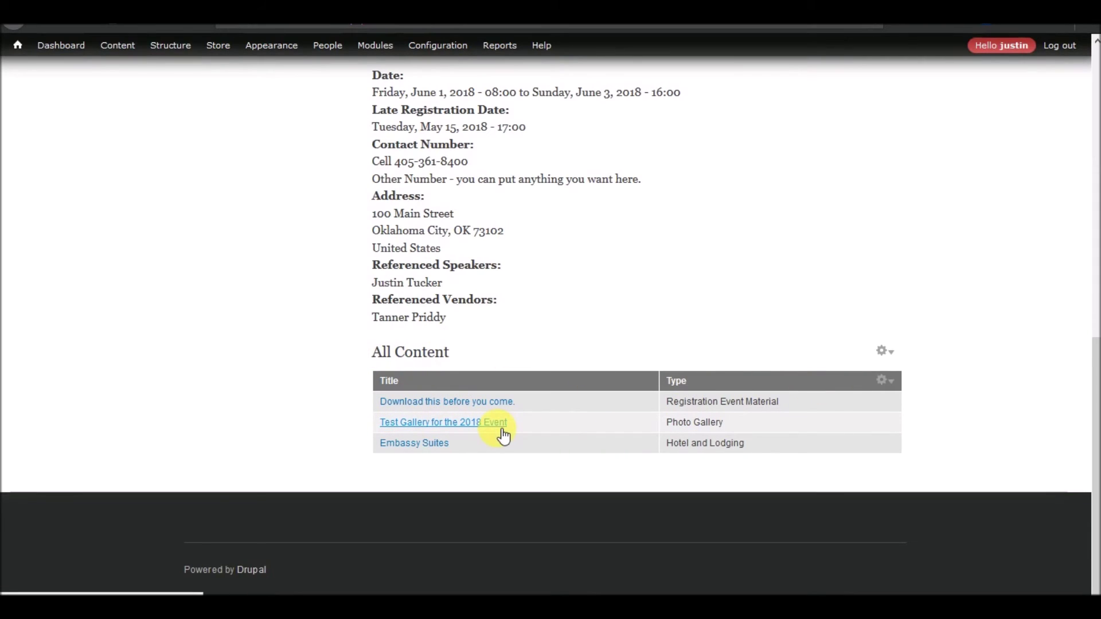
{"action": "left_click", "coordinate": [449, 425]}
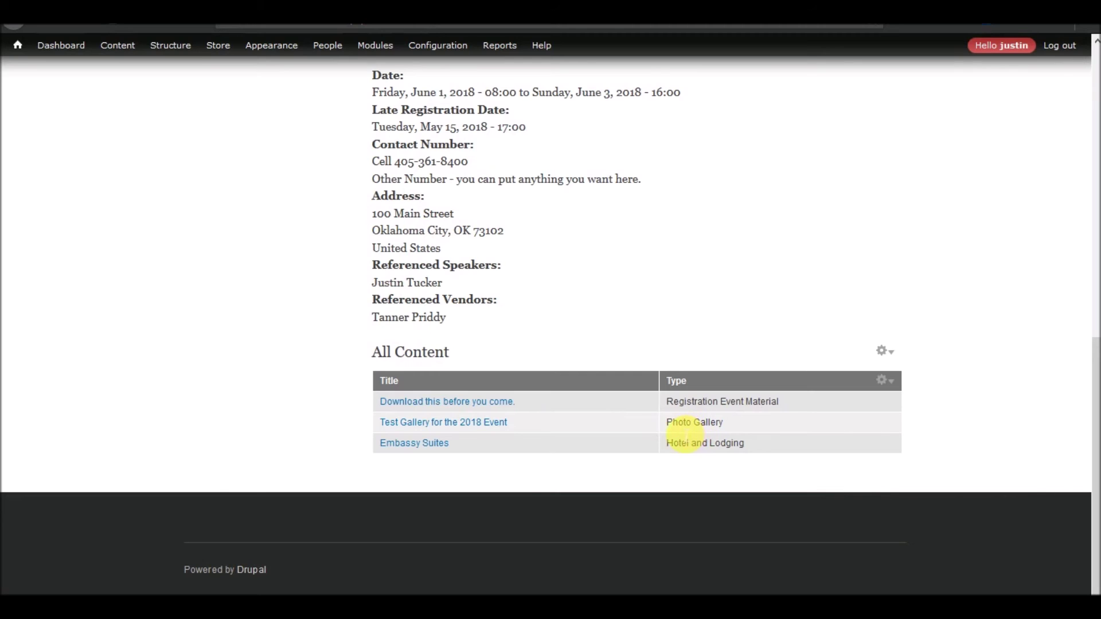
{"action": "left_click", "coordinate": [422, 403]}
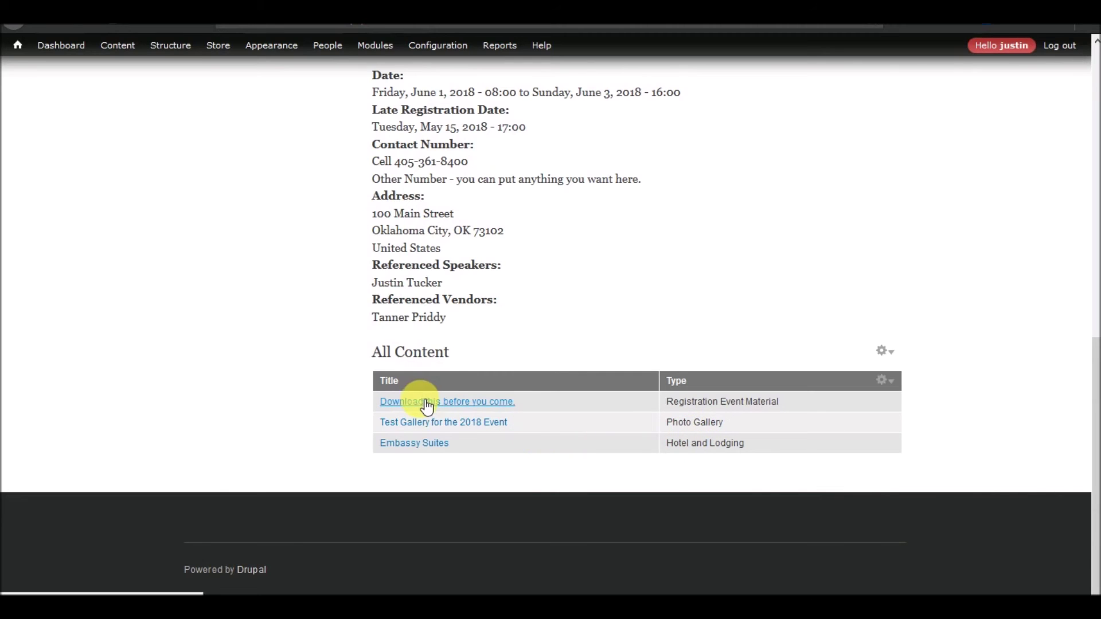
{"action": "scroll", "coordinate": [573, 355], "scroll_direction": "up", "scroll_amount": 3}
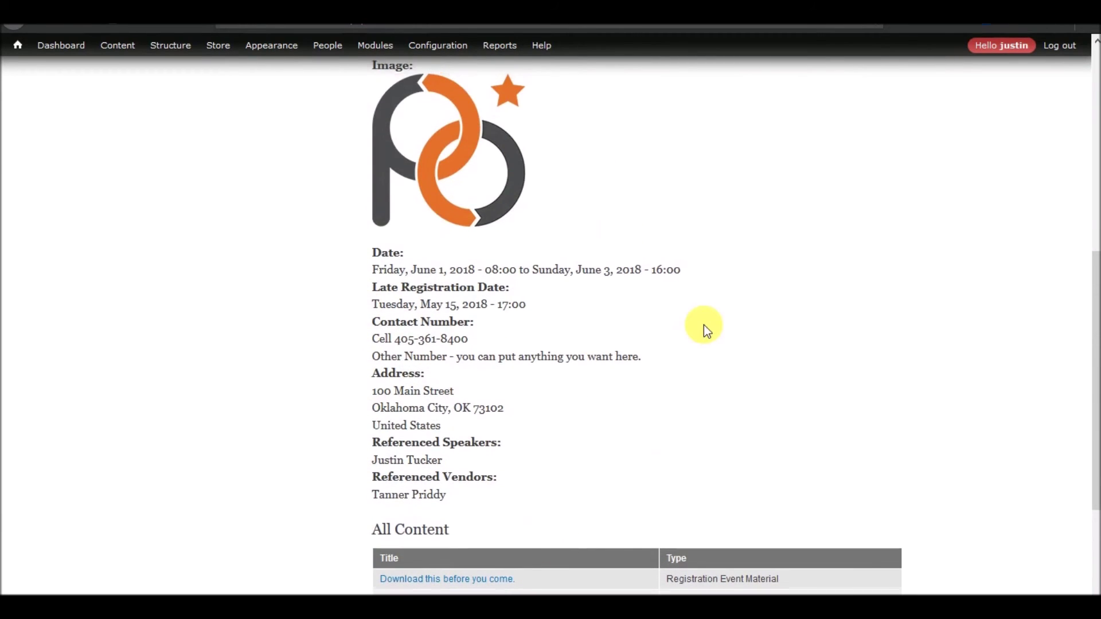
{"action": "scroll", "coordinate": [703, 324], "scroll_direction": "up", "scroll_amount": 7}
Step: Review the content panes and available layouts of the Registration Event Layout panel variant, and return to the site's content list
{"action": "left_click", "coordinate": [903, 302]}
{"action": "left_click", "coordinate": [871, 321]}
{"action": "scroll", "coordinate": [516, 338], "scroll_direction": "down", "scroll_amount": 2}
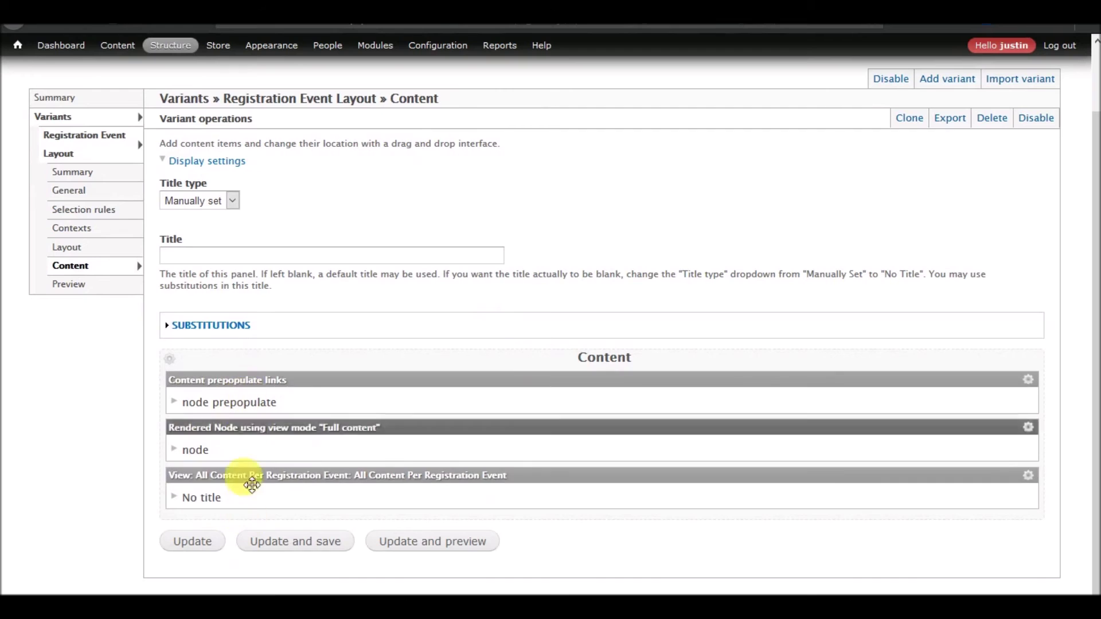
{"action": "left_click", "coordinate": [80, 254]}
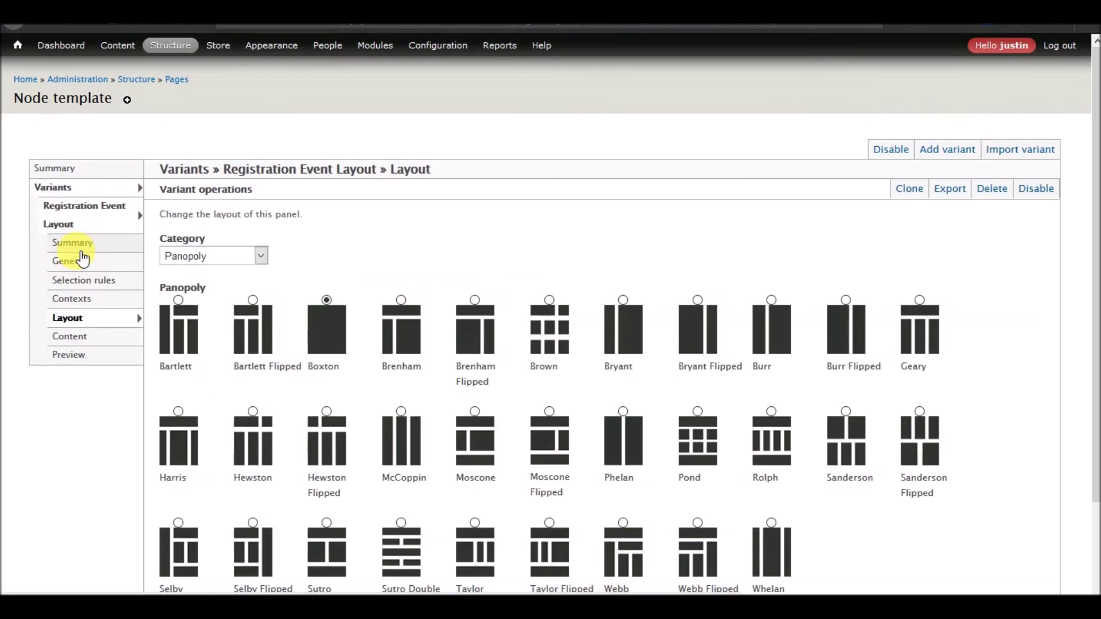
{"action": "scroll", "coordinate": [501, 314], "scroll_direction": "down", "scroll_amount": 1}
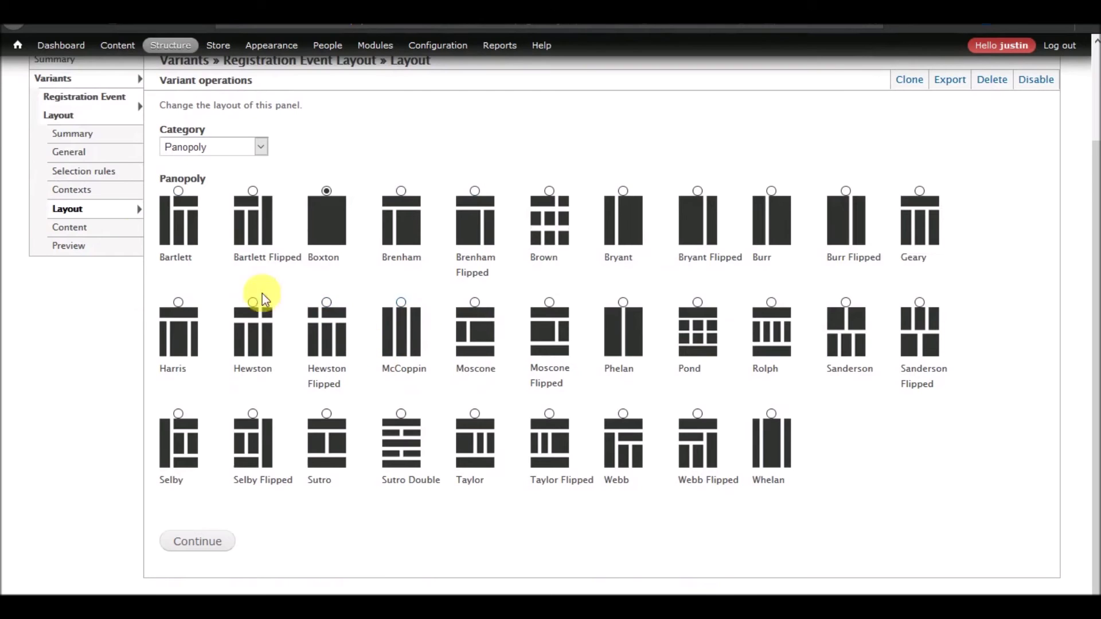
{"action": "left_click", "coordinate": [79, 230]}
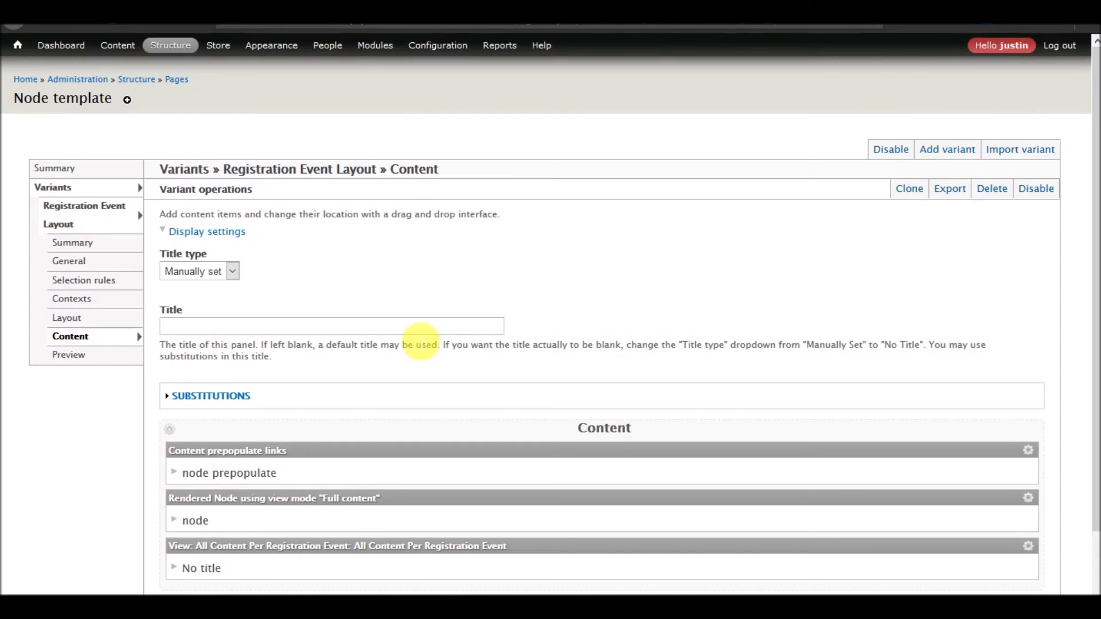
{"action": "scroll", "coordinate": [418, 350], "scroll_direction": "down", "scroll_amount": 2}
{"action": "scroll", "coordinate": [373, 516], "scroll_direction": "up", "scroll_amount": 2}
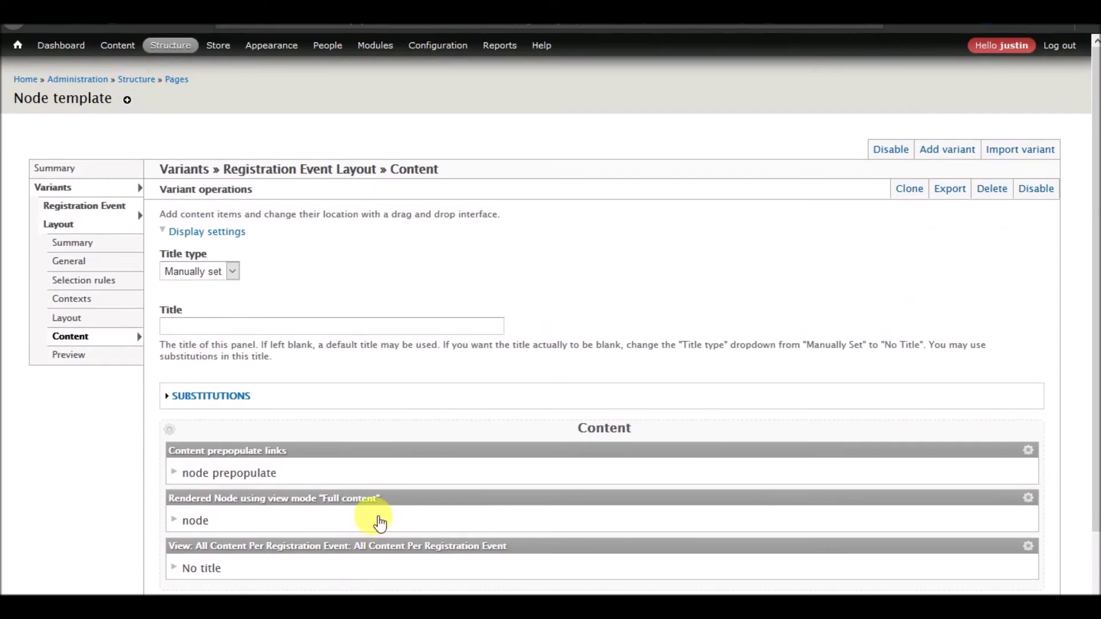
{"action": "left_click", "coordinate": [125, 54]}
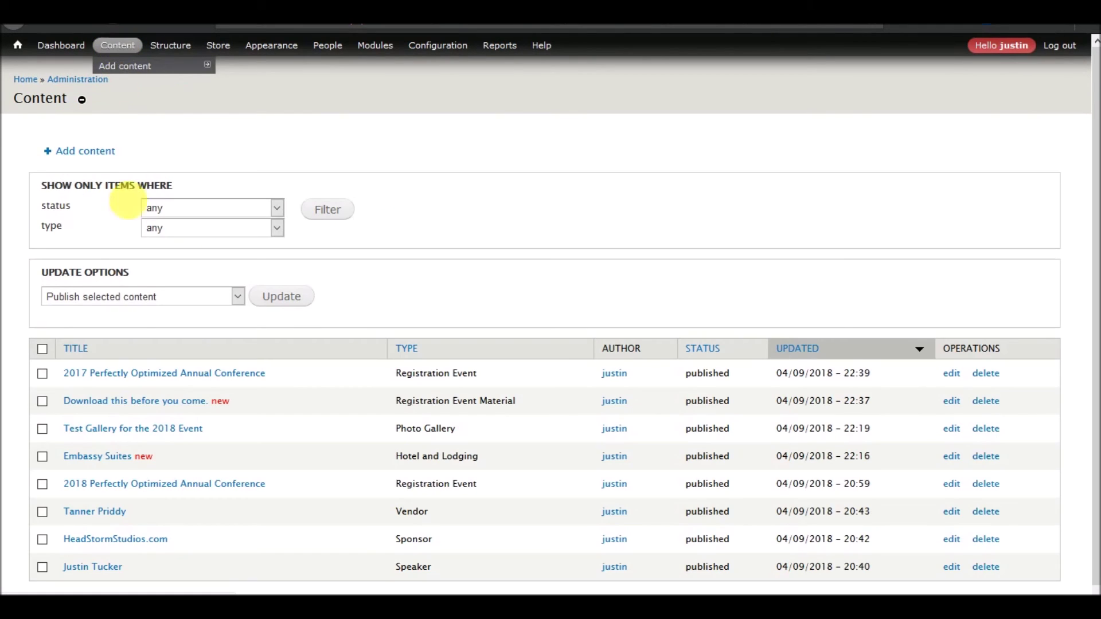
Step: Open 2018 Perfectly Optimized Annual Conference from the content list and review its content create links, event details and All Content table
{"action": "left_click", "coordinate": [122, 486]}
{"action": "scroll", "coordinate": [466, 390], "scroll_direction": "down", "scroll_amount": 9}
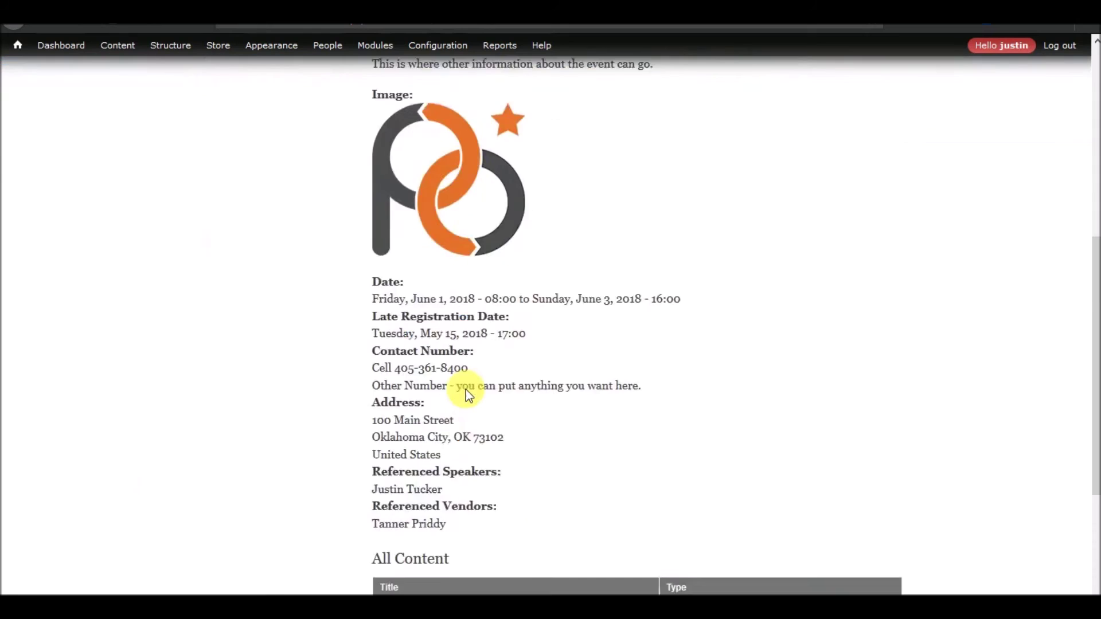
{"action": "scroll", "coordinate": [465, 390], "scroll_direction": "up", "scroll_amount": 10}
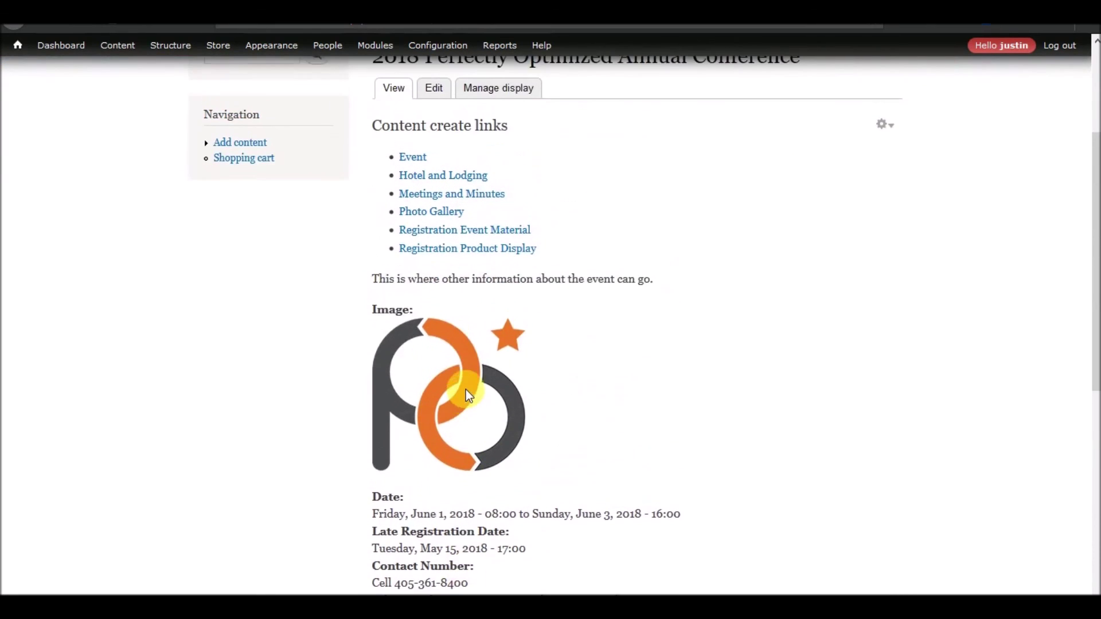
{"action": "scroll", "coordinate": [572, 307], "scroll_direction": "down", "scroll_amount": 5}
{"action": "scroll", "coordinate": [373, 260], "scroll_direction": "up", "scroll_amount": 3}
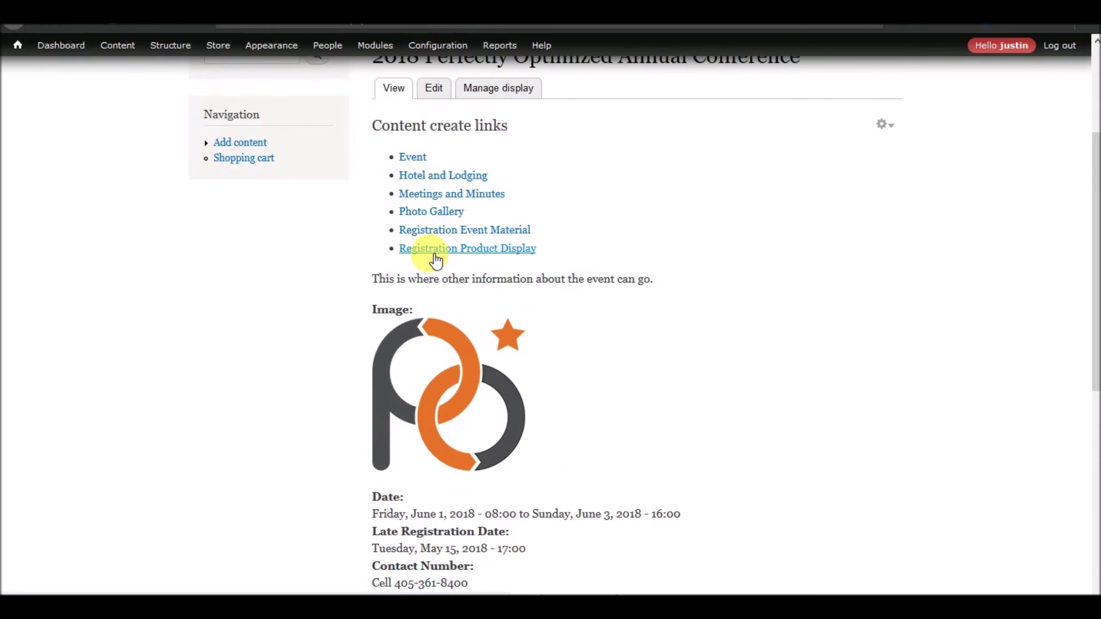
{"action": "scroll", "coordinate": [436, 260], "scroll_direction": "down", "scroll_amount": 7}
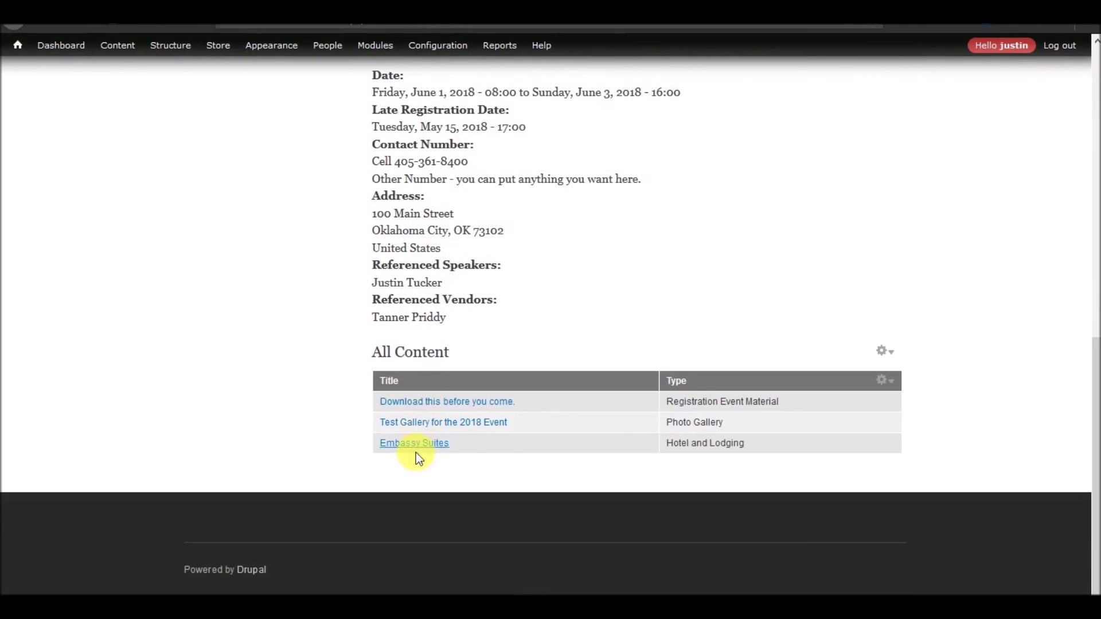
{"action": "scroll", "coordinate": [437, 443], "scroll_direction": "up", "scroll_amount": 8}
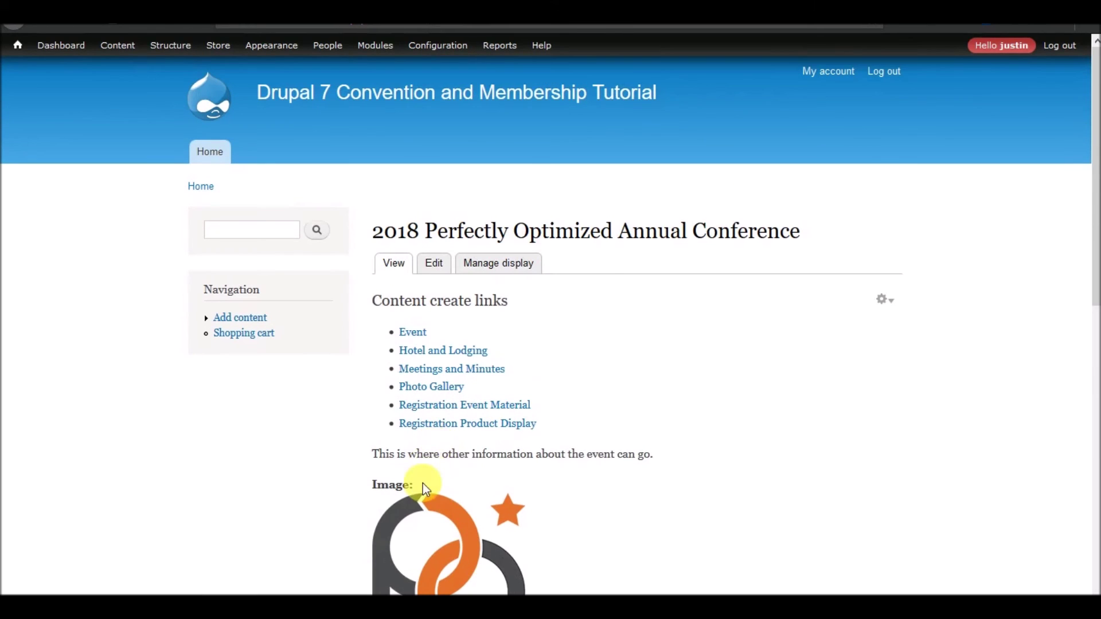
Step: Check the Registration Product Display creation form from the event's content create links, and return to the event's All Content table
{"action": "left_click", "coordinate": [455, 429]}
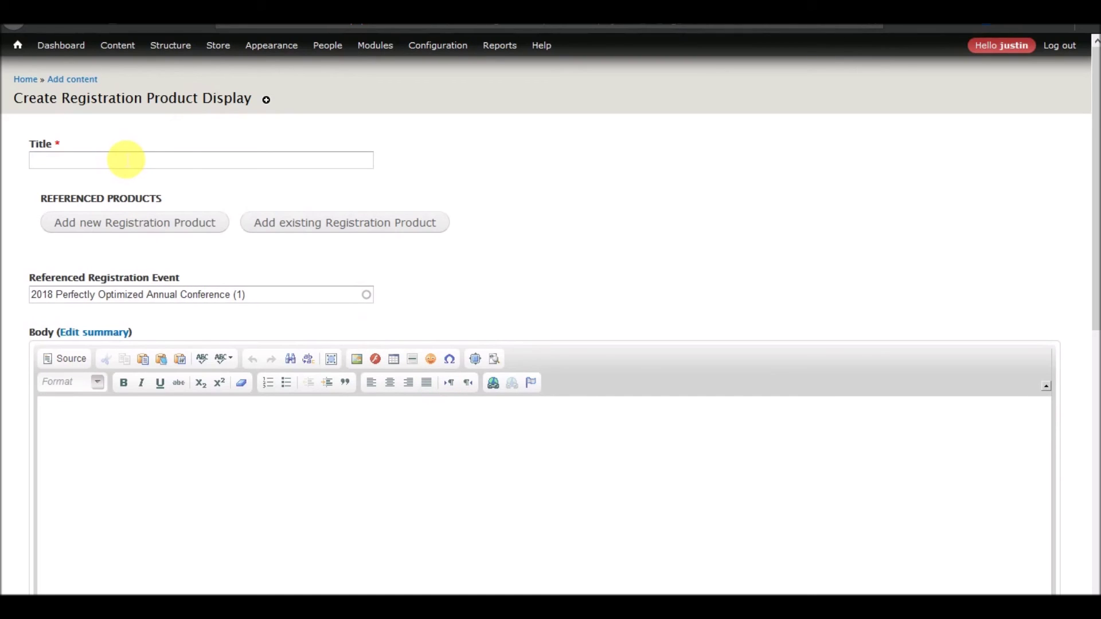
{"action": "left_click", "coordinate": [17, 27]}
{"action": "scroll", "coordinate": [462, 330], "scroll_direction": "down", "scroll_amount": 10}
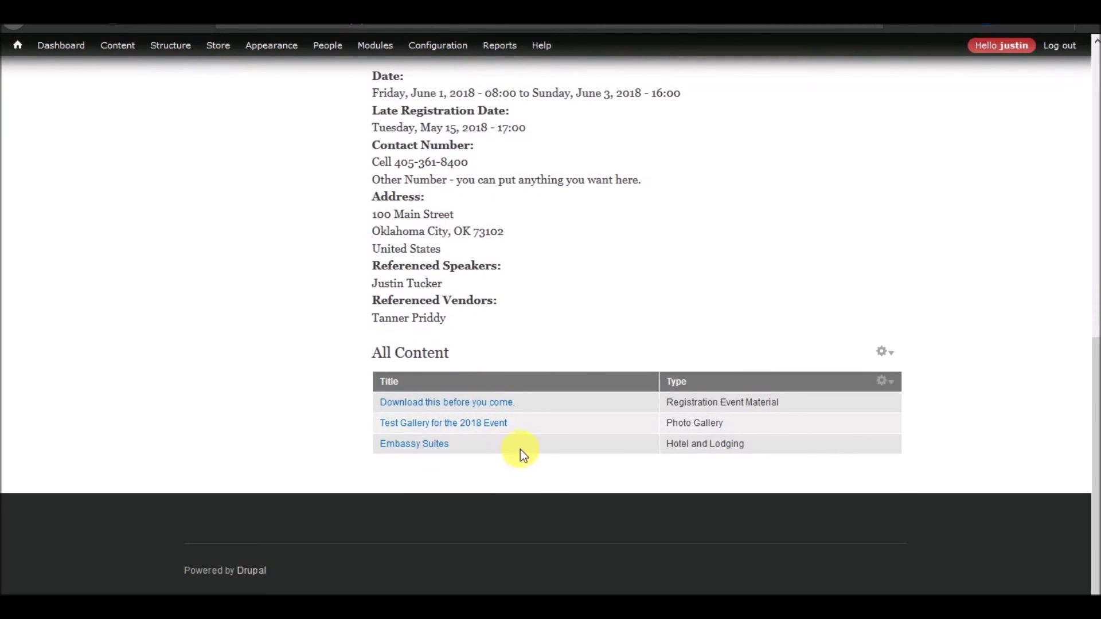
{"action": "scroll", "coordinate": [521, 449], "scroll_direction": "up", "scroll_amount": 3}
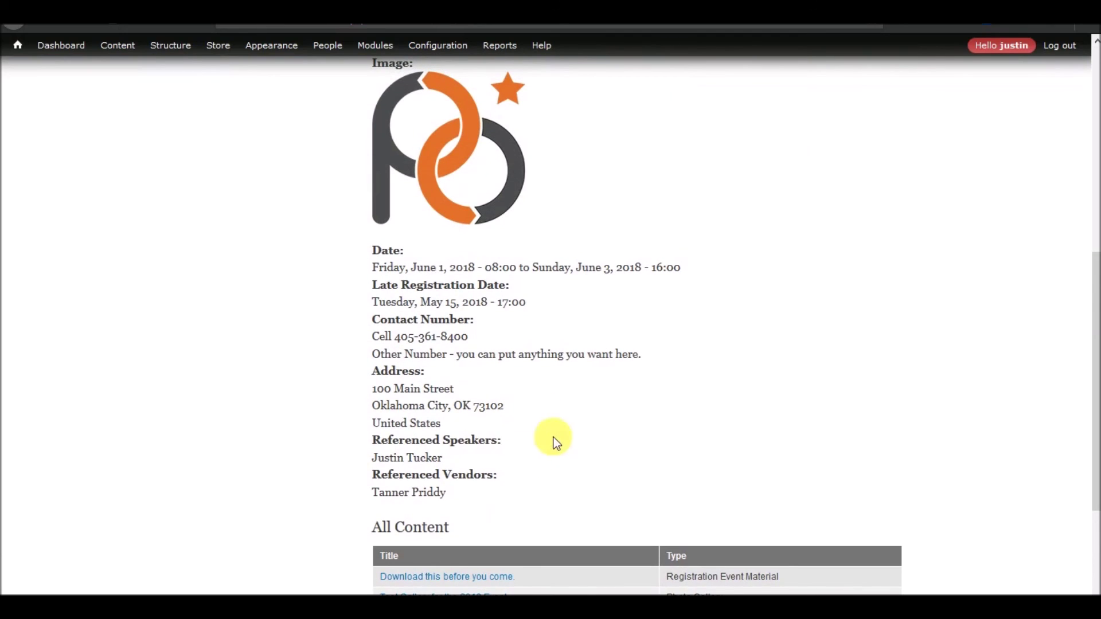
{"action": "scroll", "coordinate": [528, 411], "scroll_direction": "up", "scroll_amount": 3}
{"action": "scroll", "coordinate": [527, 410], "scroll_direction": "up", "scroll_amount": 2}
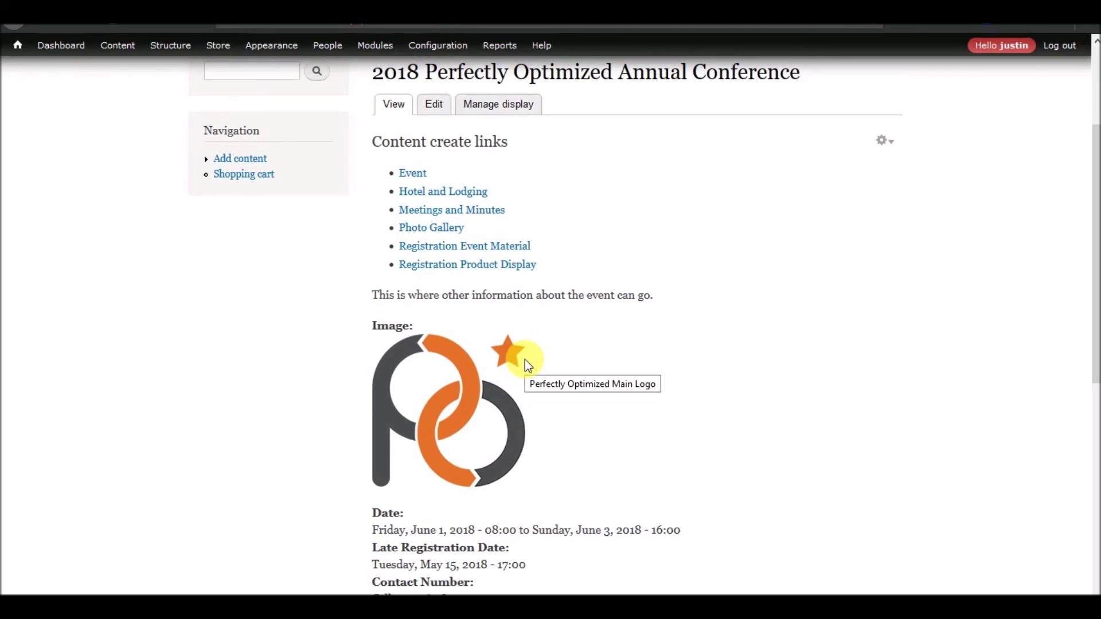
{"action": "scroll", "coordinate": [645, 333], "scroll_direction": "down", "scroll_amount": 6}
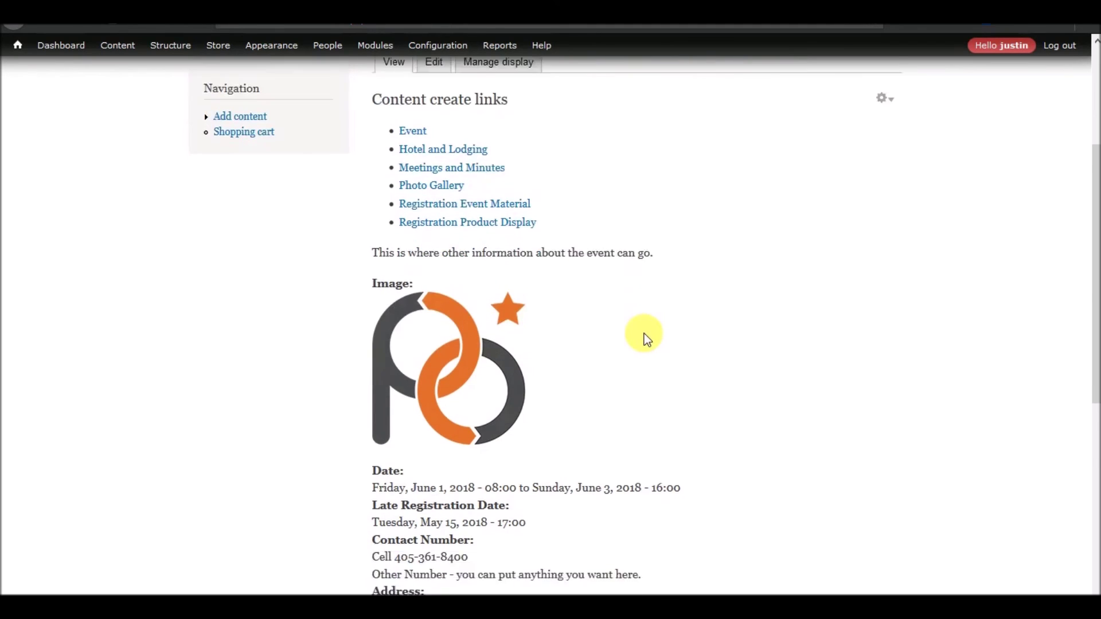
{"action": "scroll", "coordinate": [644, 334], "scroll_direction": "up", "scroll_amount": 9}
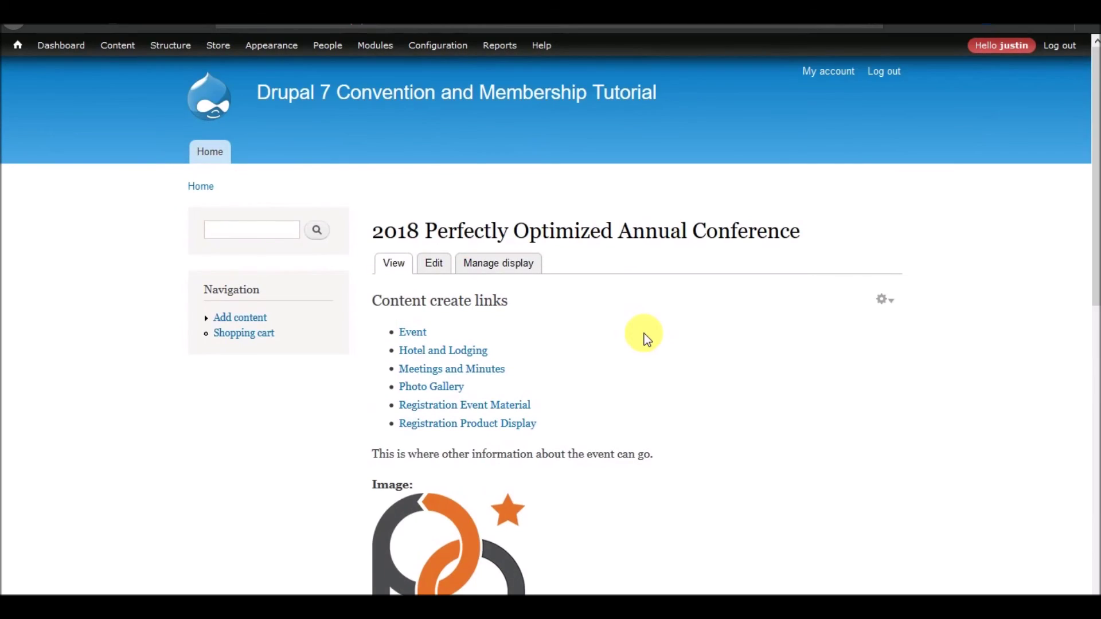